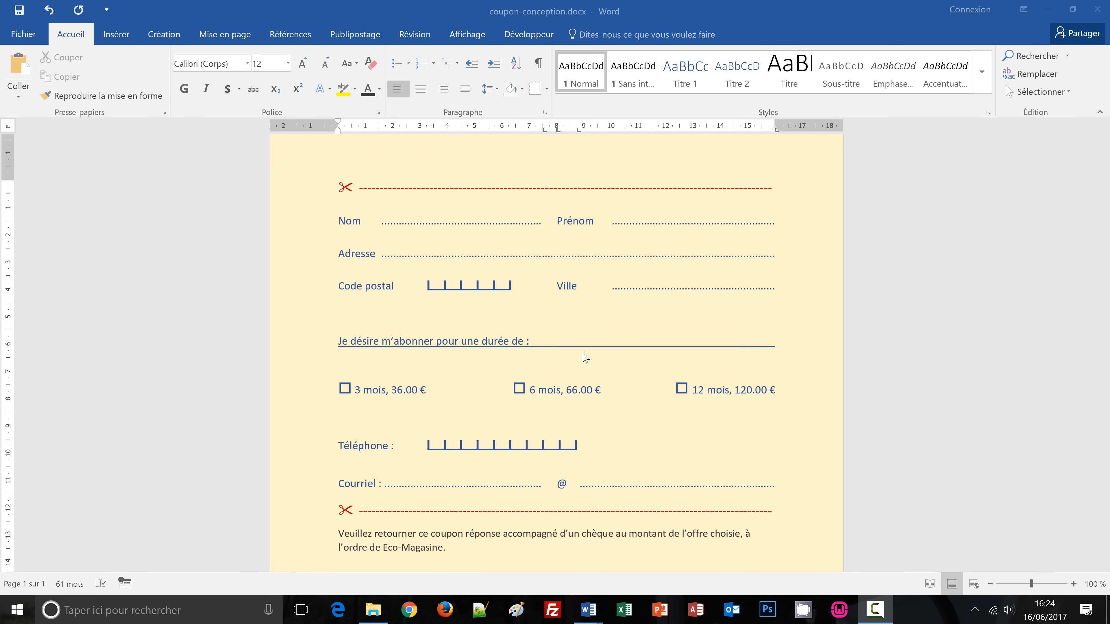
Bring coupon.docx to the front and zoom the page out to 100%.
mouse_move(583, 617)
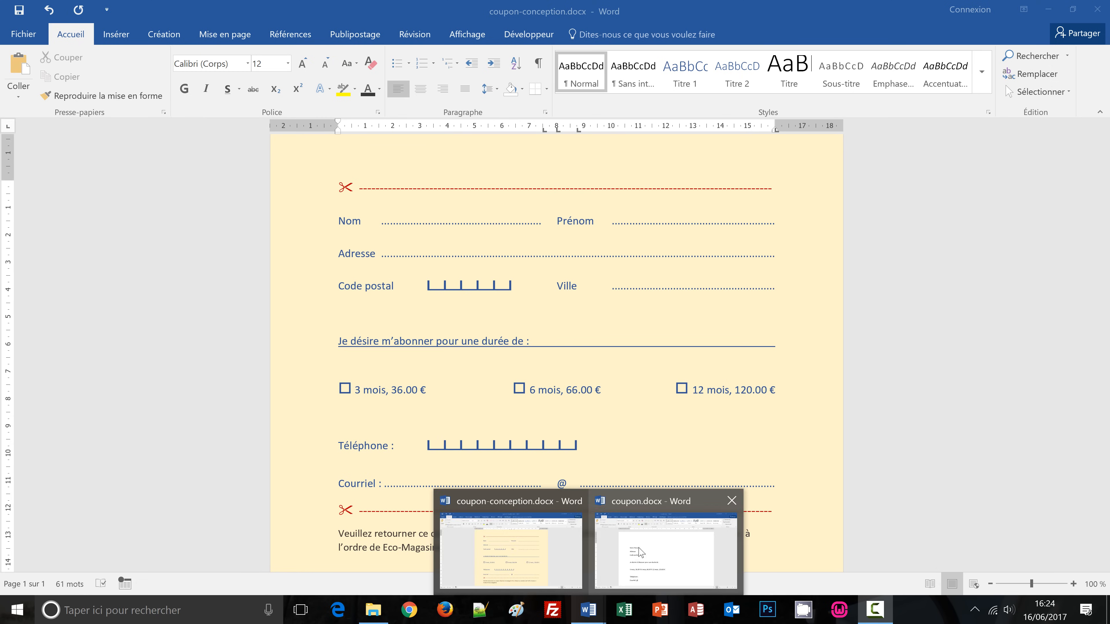
click(640, 550)
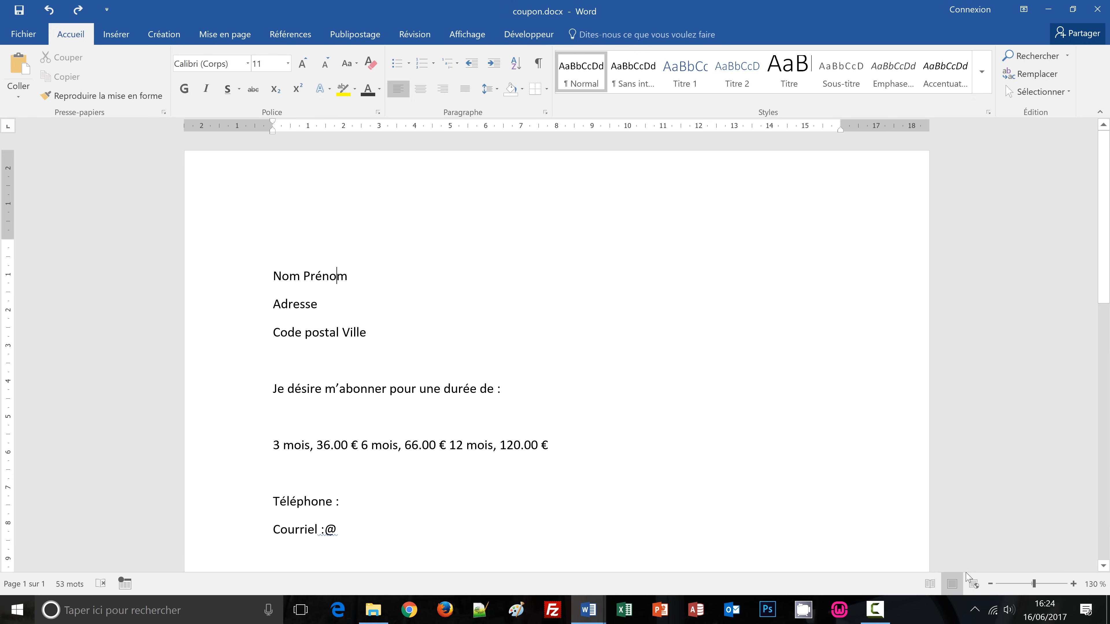
click(990, 584)
click(990, 584)
click(990, 584)
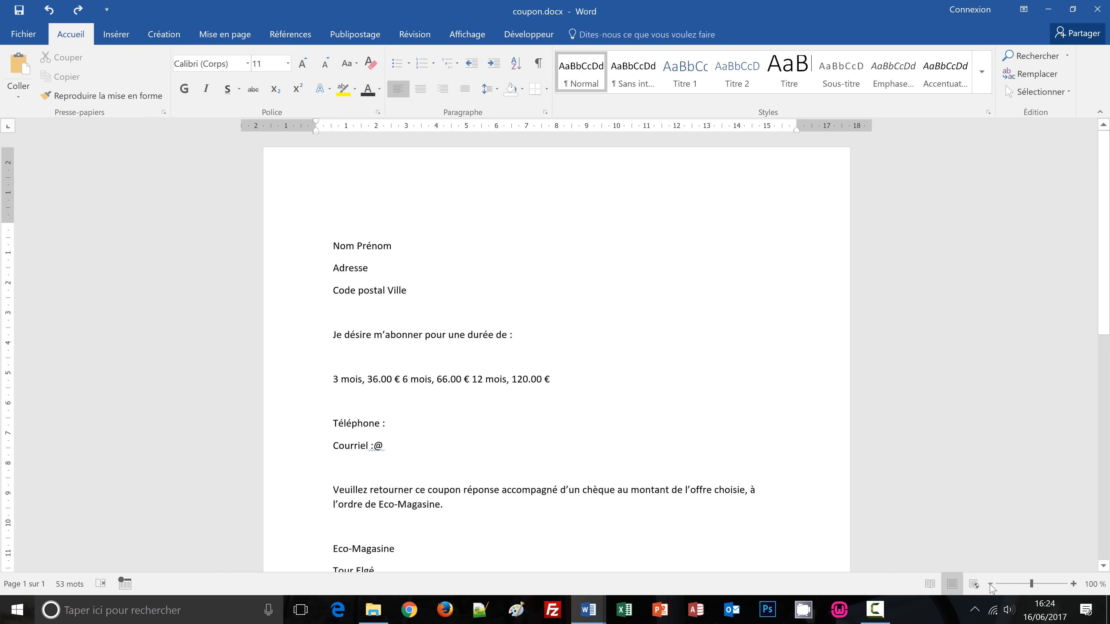
scroll(551, 373, down, 2)
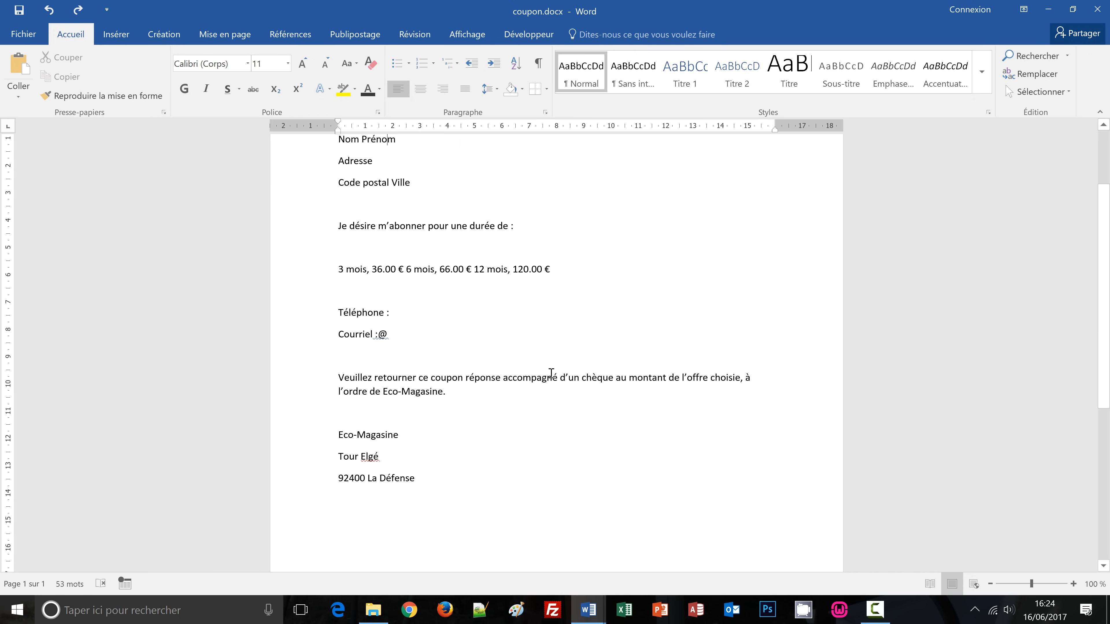
scroll(550, 373, up, 2)
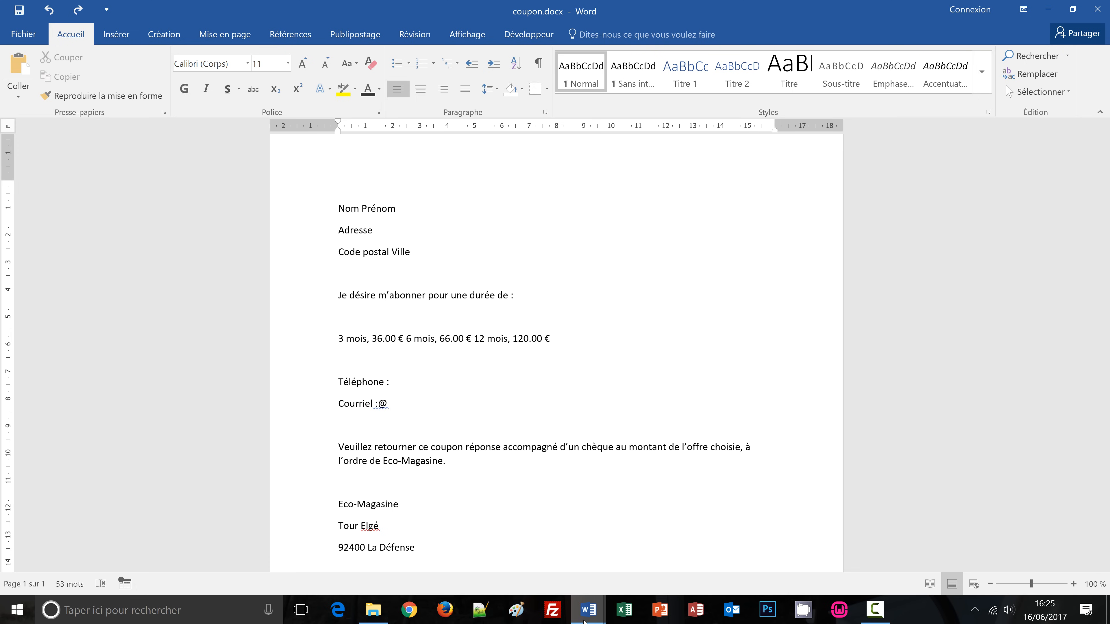
Review the finished coupon-conception.docx model, then return to coupon.docx.
mouse_move(583, 620)
click(533, 564)
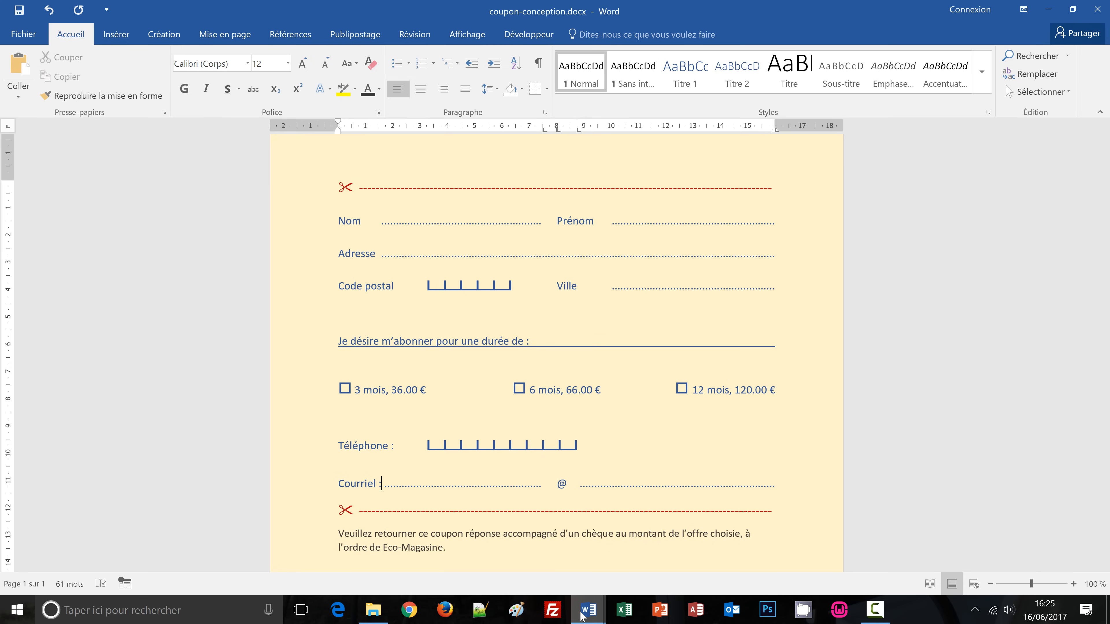
mouse_move(586, 611)
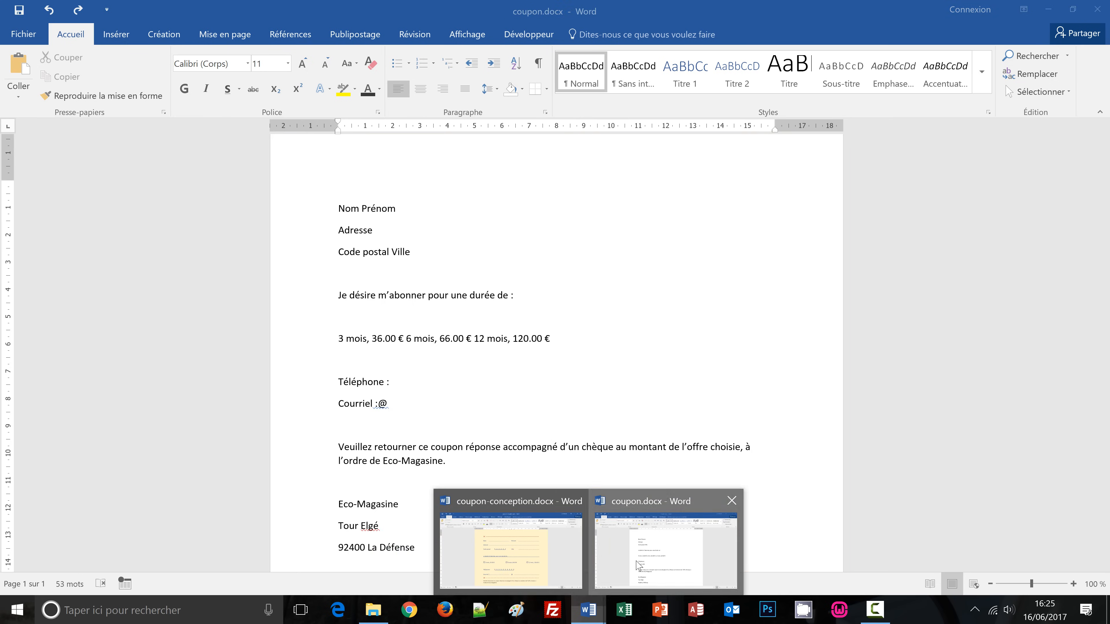
click(635, 564)
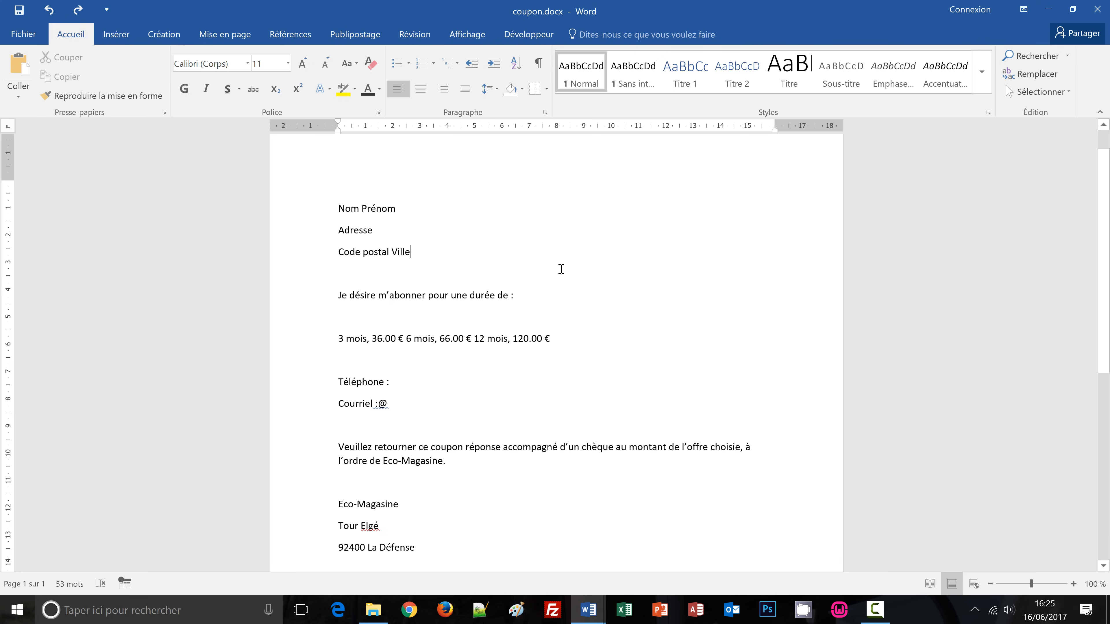
Turn on Afficher tout and inspect the paragraph marks and space dots on the first lines.
click(538, 66)
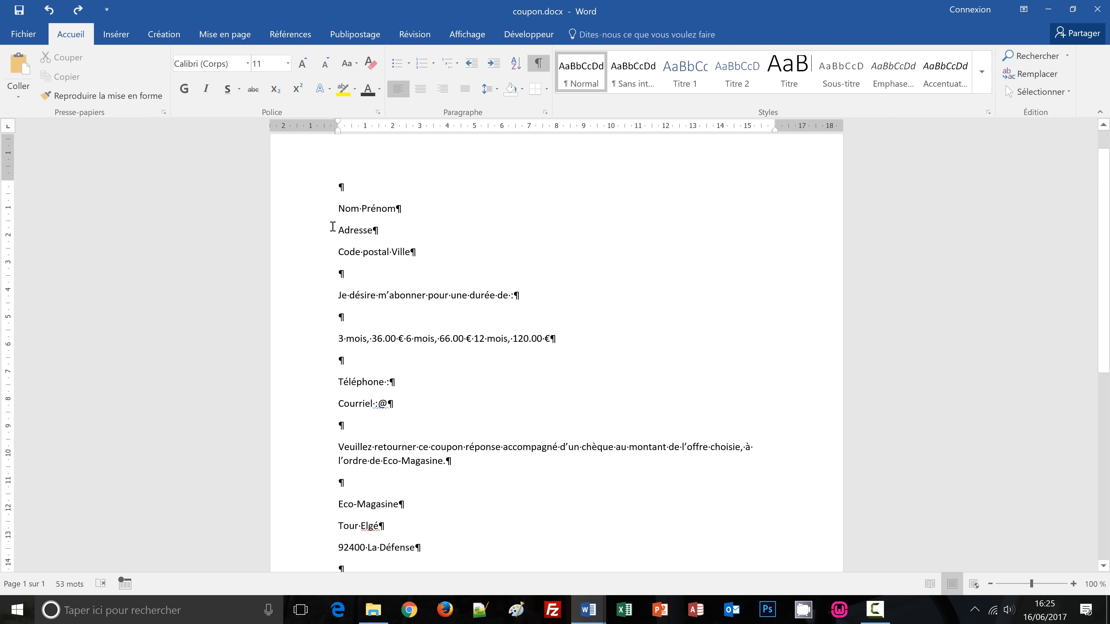
drag(340, 187, 362, 209)
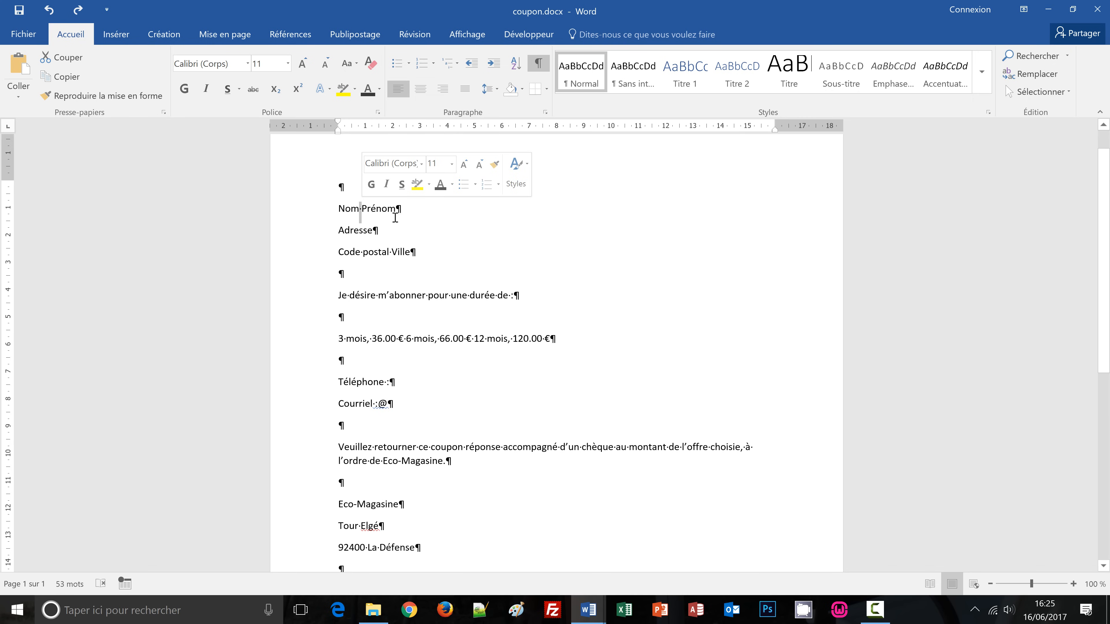
drag(396, 207, 400, 209)
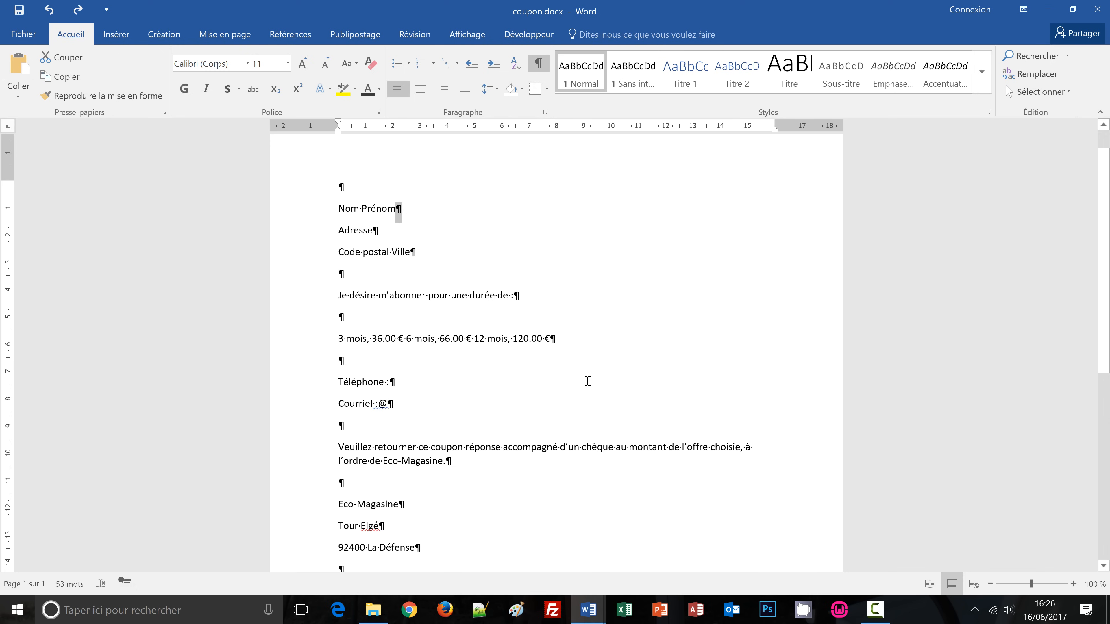
click(570, 340)
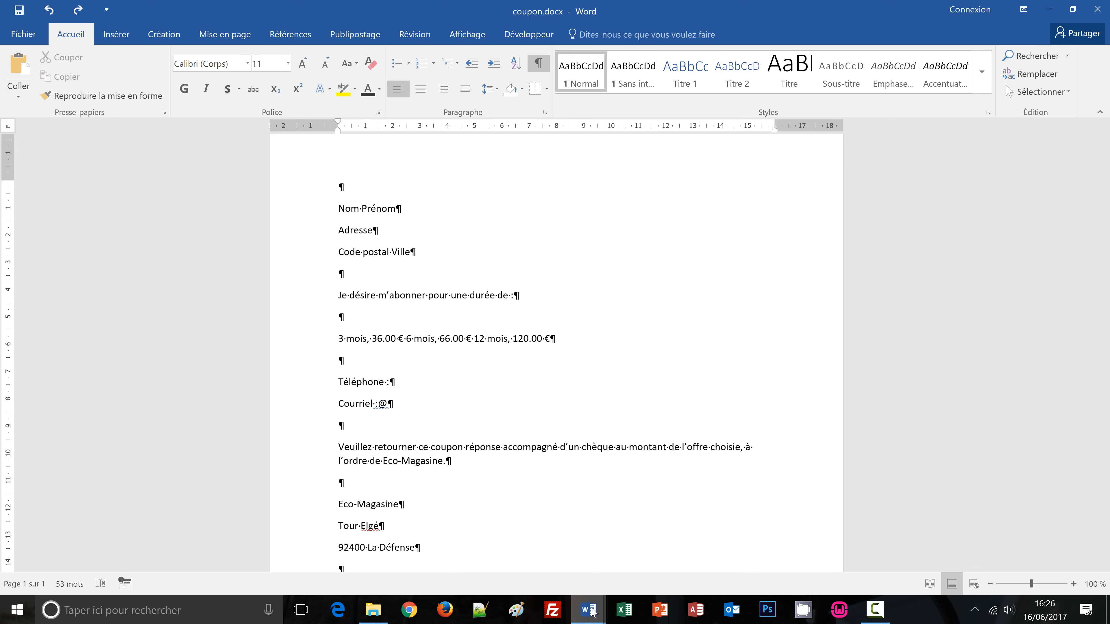
Compare with the coupon-conception model, then place the cursor before Prénom in coupon.docx.
mouse_move(577, 596)
click(510, 550)
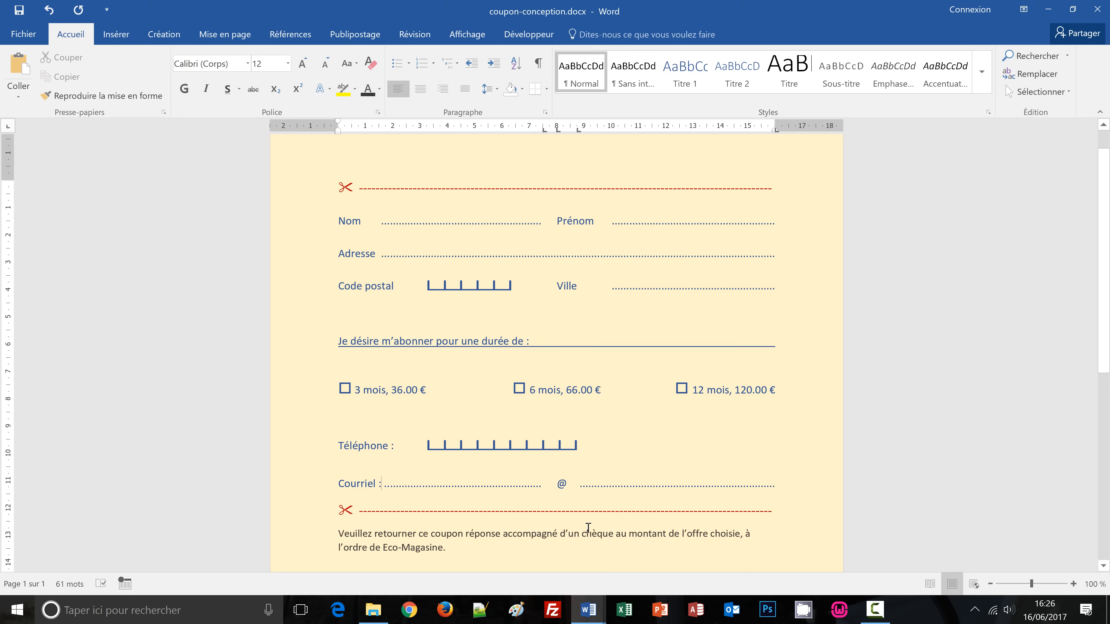
mouse_move(600, 620)
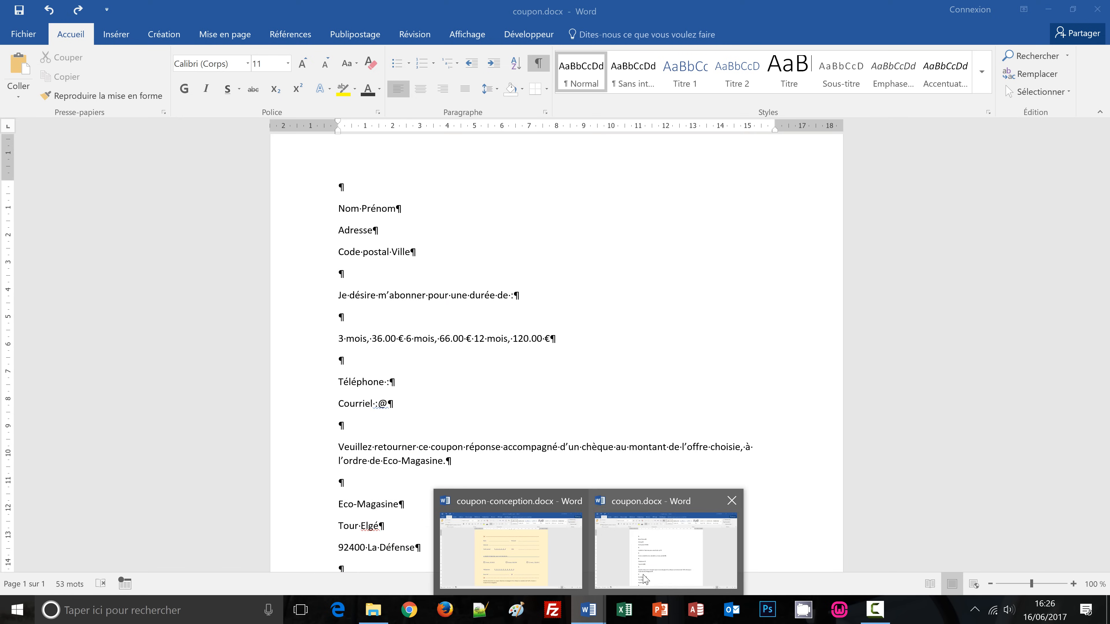
click(669, 546)
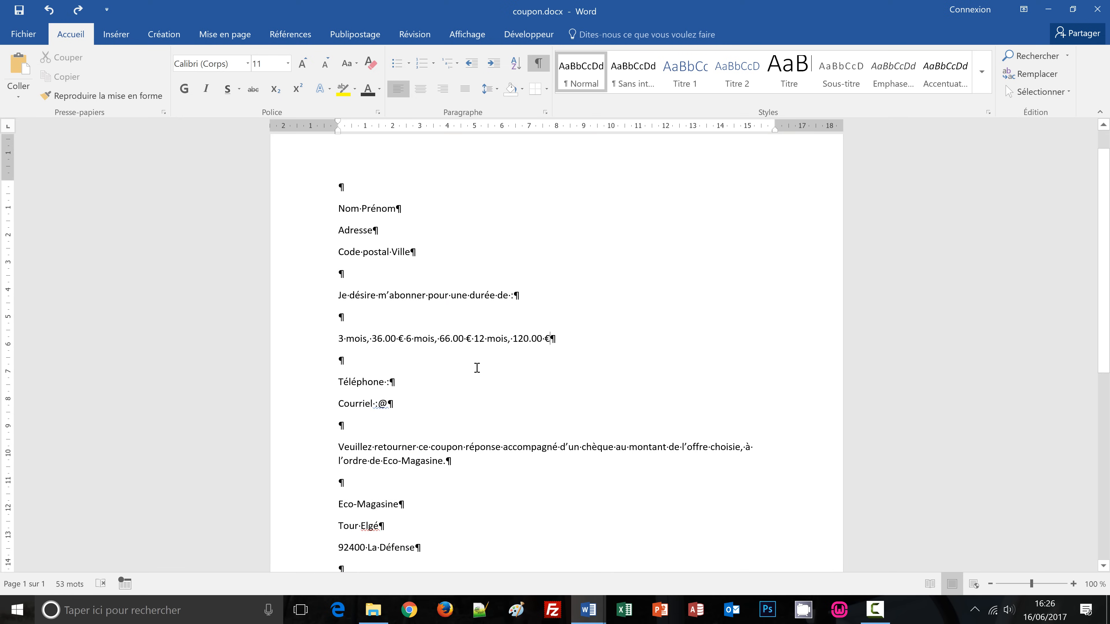
click(362, 208)
Insert three tabs before Prénom and one after it, with the view zoomed to 130%.
key(Tab)
click(1074, 584)
click(1073, 585)
click(1074, 584)
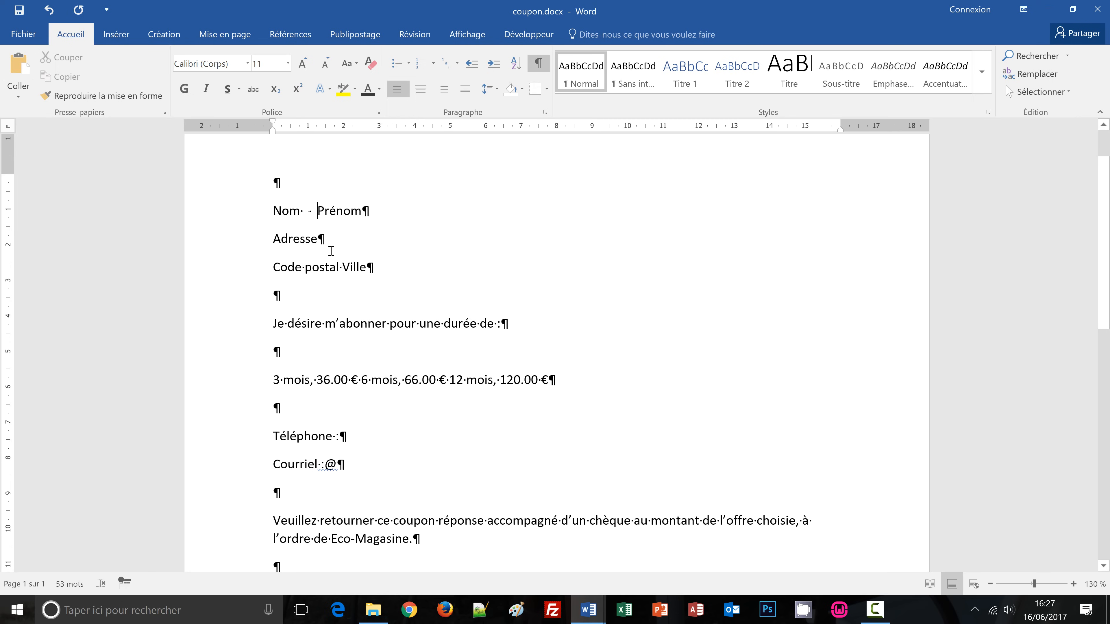
key(Tab)
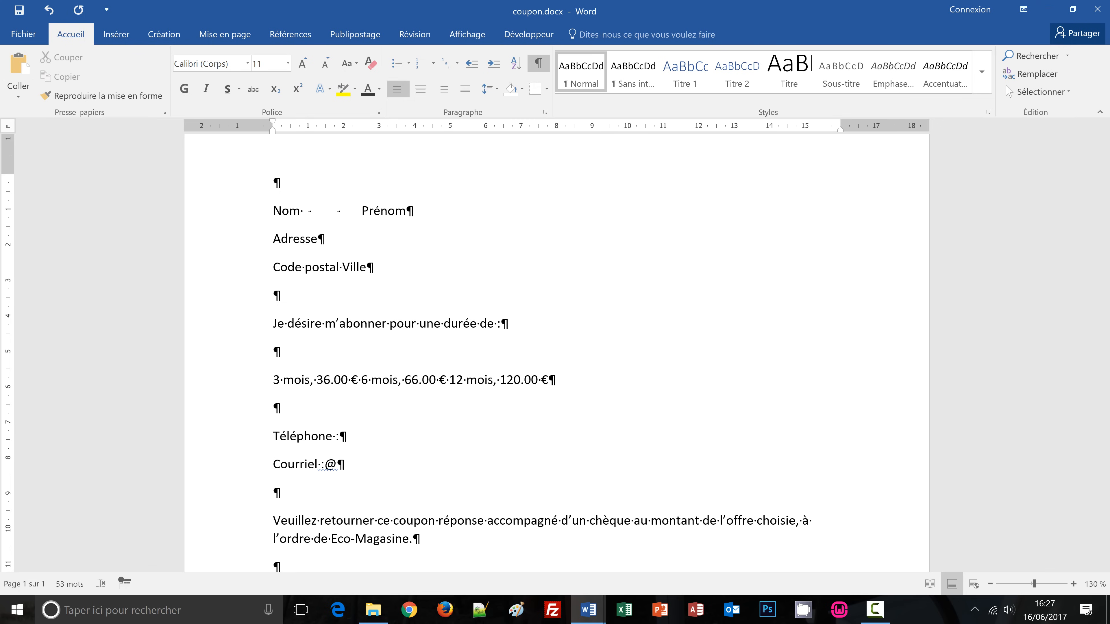
key(Tab)
click(471, 213)
key(Tab)
Set tab stops at 1.5, 7.5, 8 and 10 cm for the Nom line.
click(321, 210)
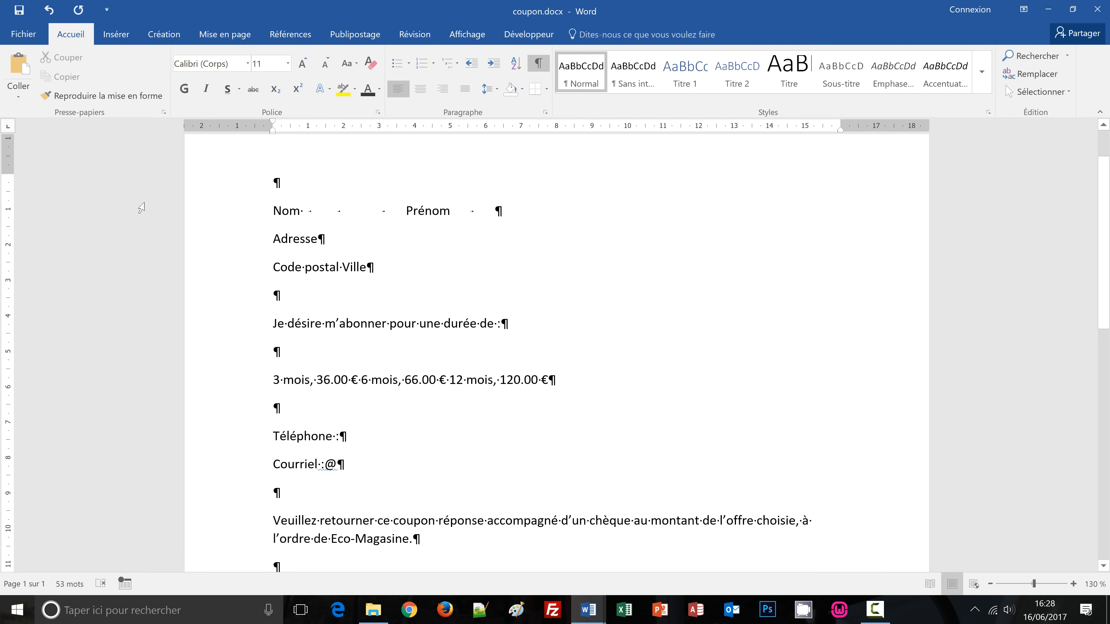
click(9, 128)
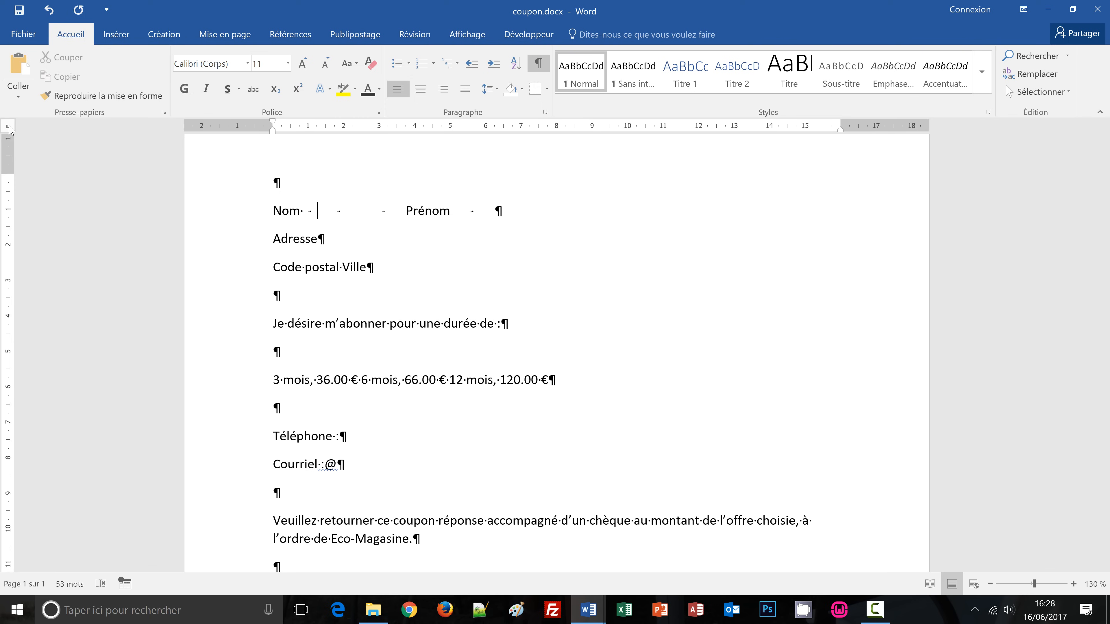
click(10, 129)
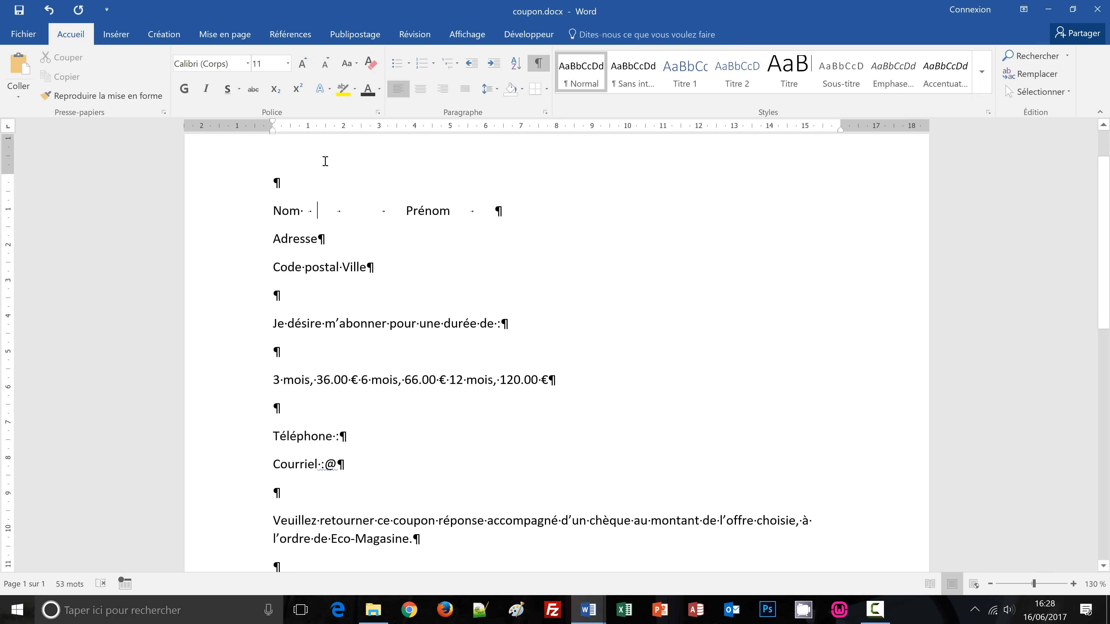
click(327, 129)
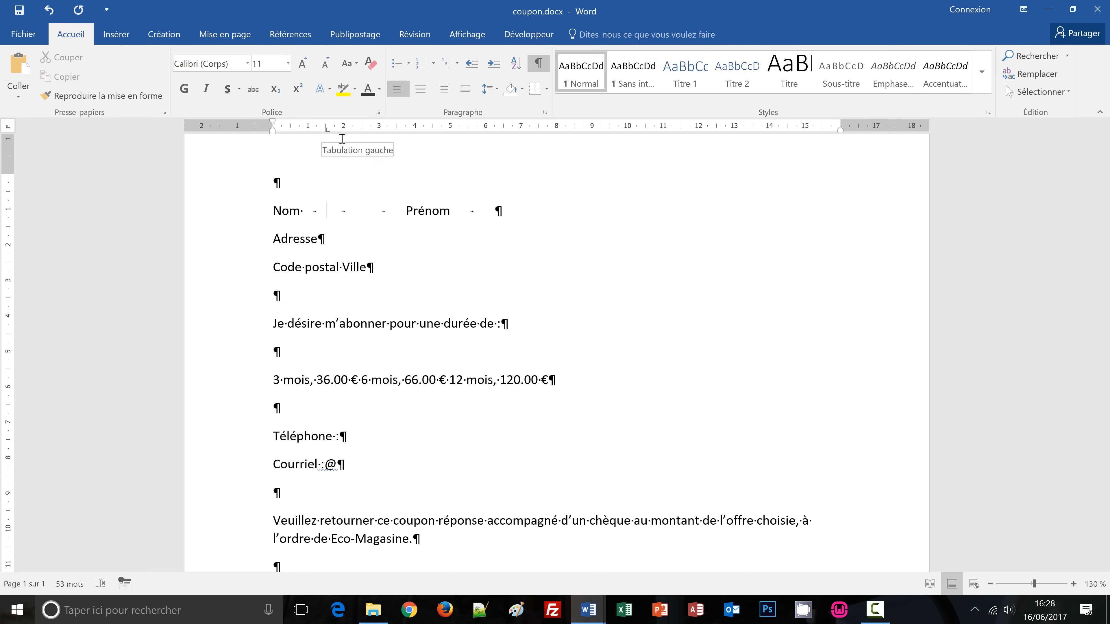
click(539, 129)
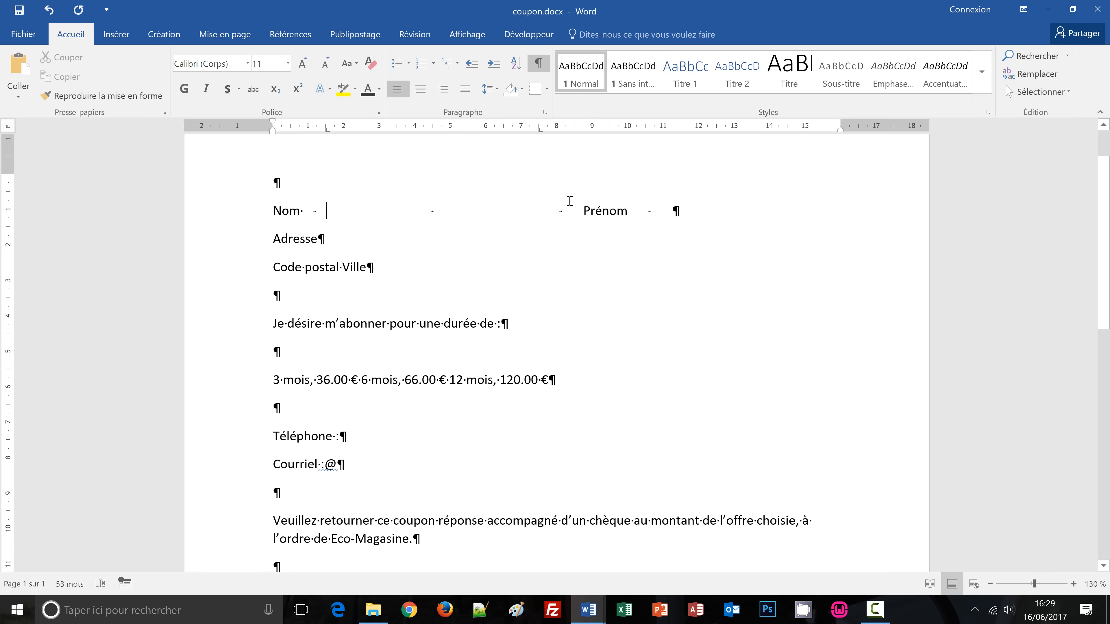
click(557, 130)
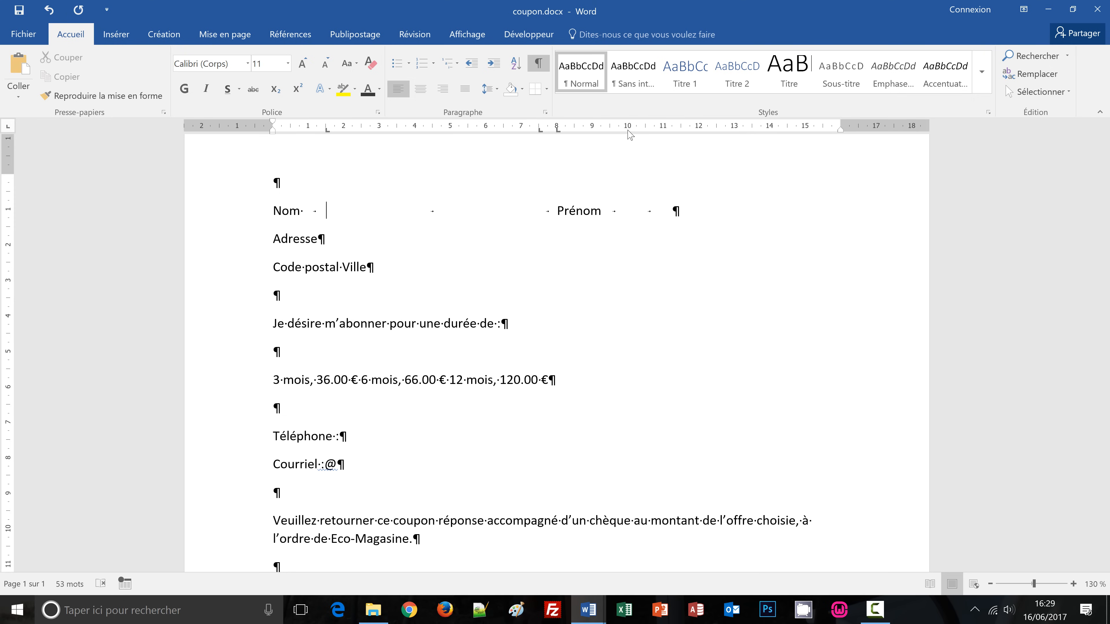
drag(628, 130, 628, 131)
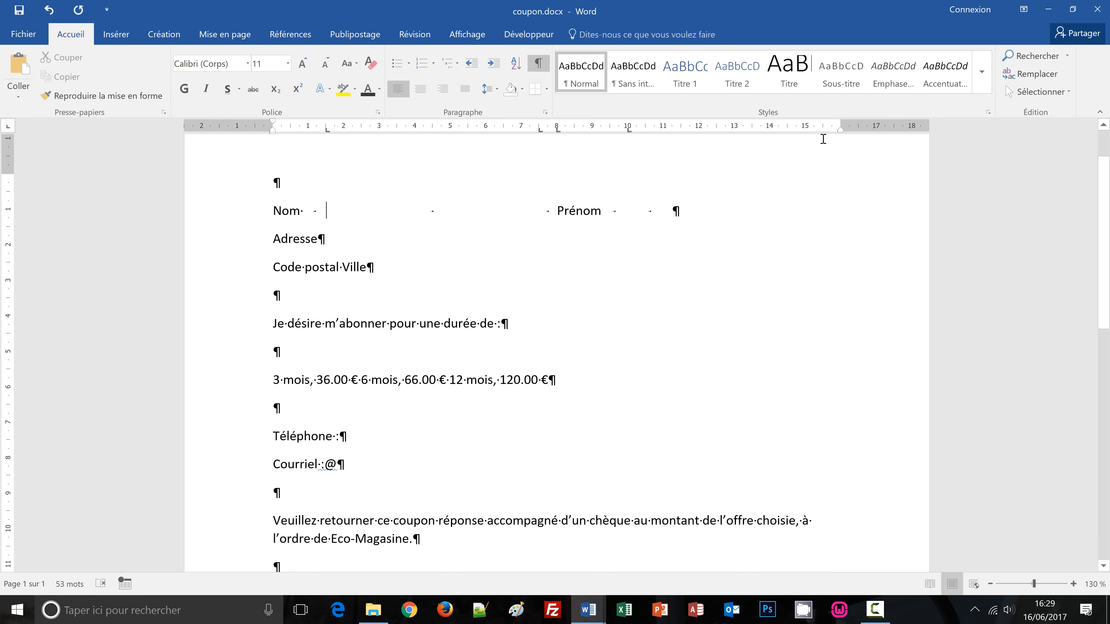
Add a final tab stop at about 16 cm, at the right margin.
drag(823, 129, 840, 130)
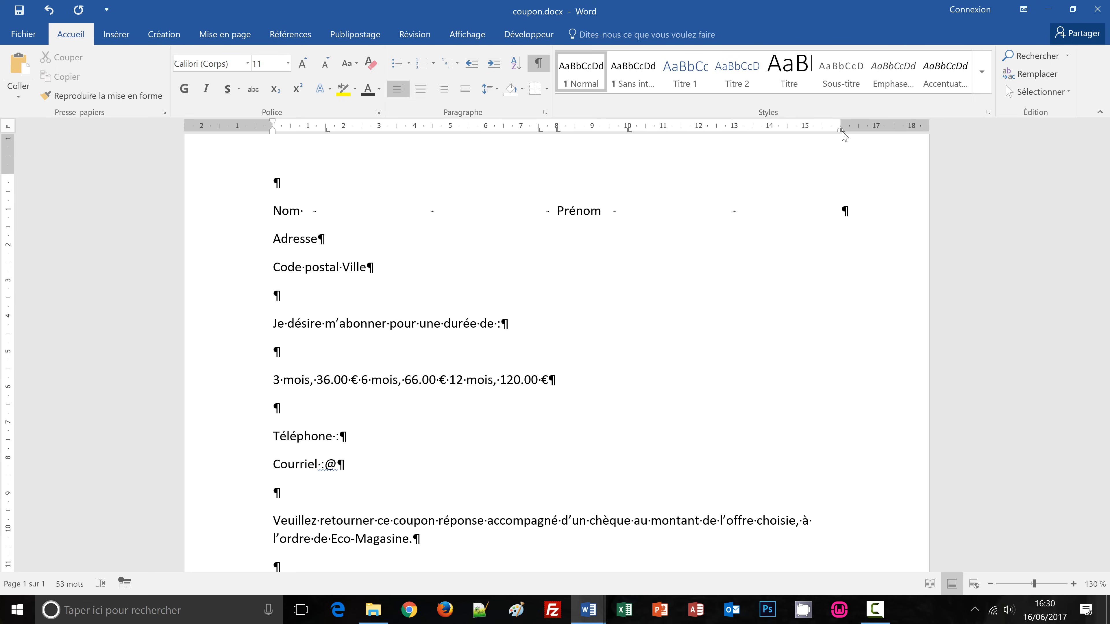
Give the 7.5 cm and 16 cm tab stops dotted leader 2 in the Tabulations dialog.
double_click(541, 130)
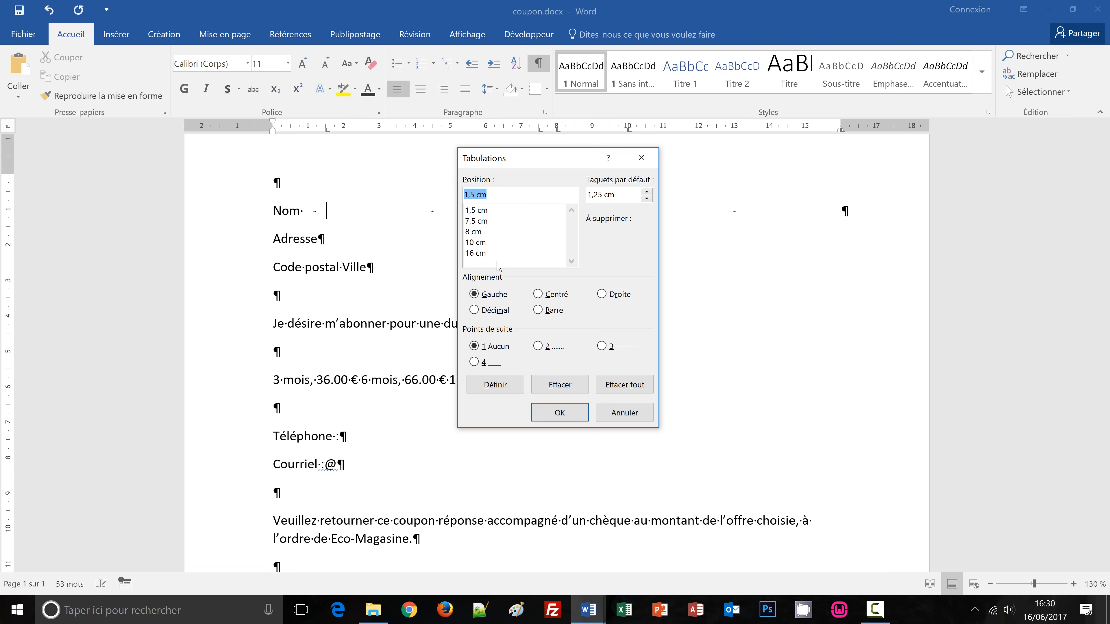
click(475, 222)
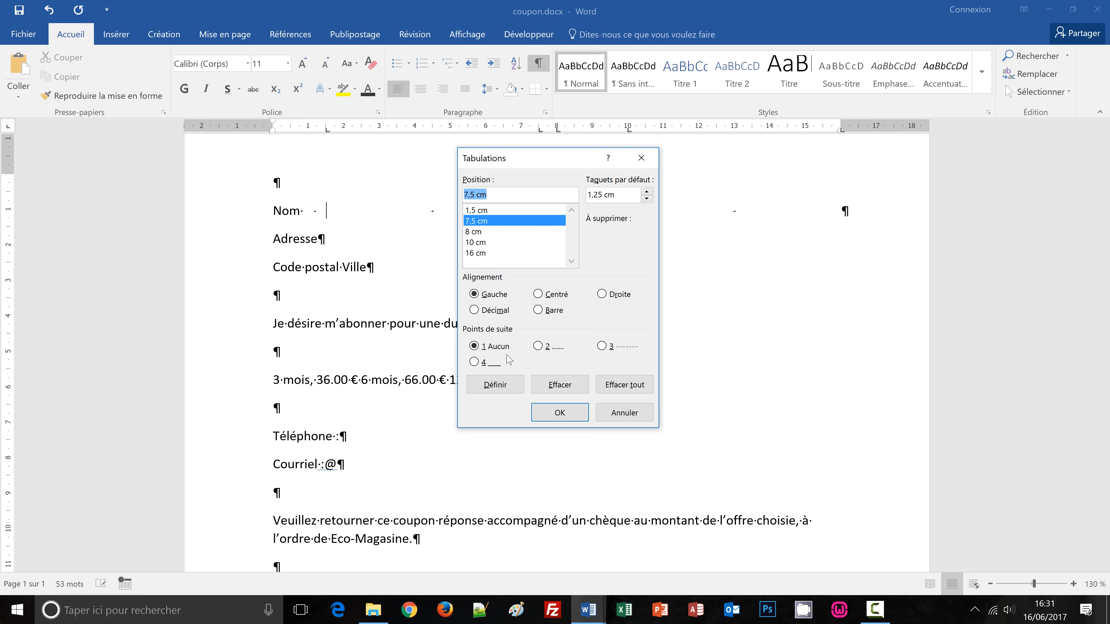
click(538, 346)
click(493, 385)
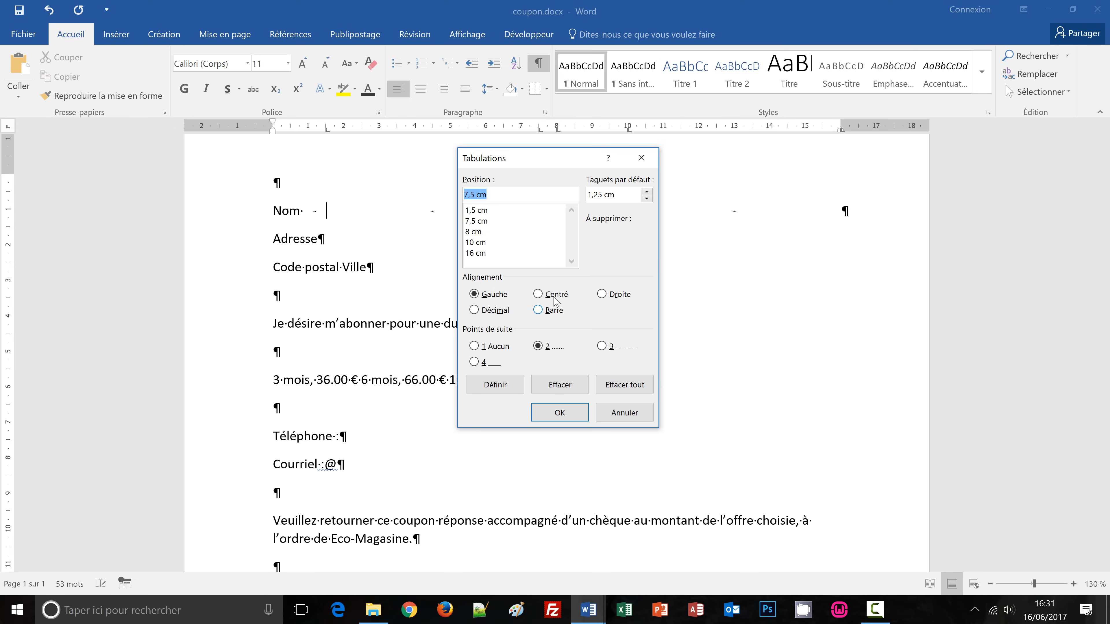
click(476, 253)
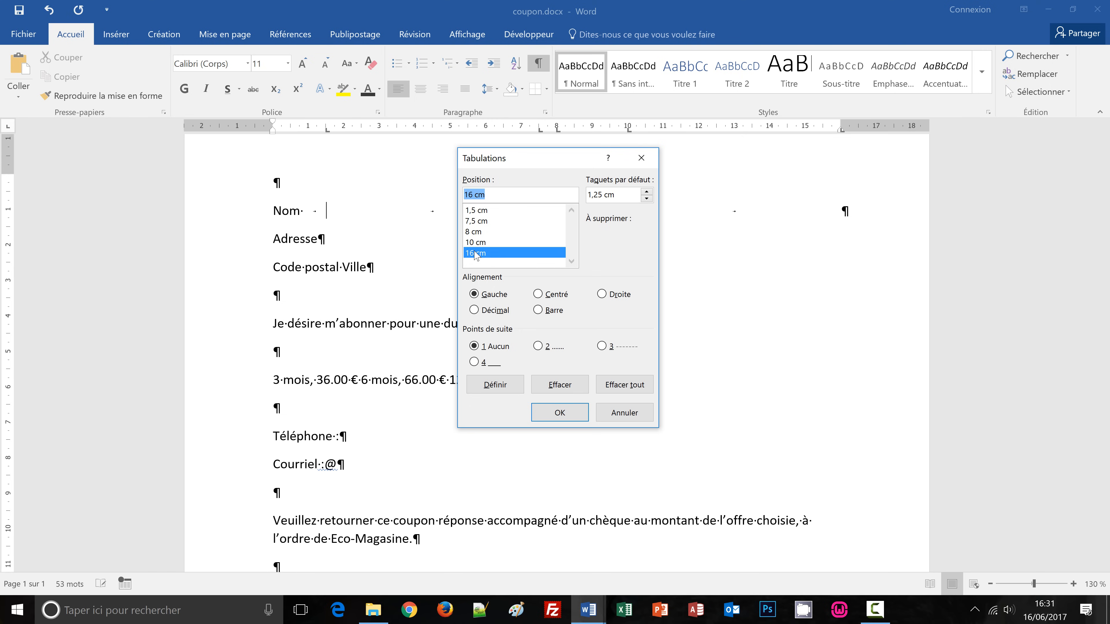
click(539, 346)
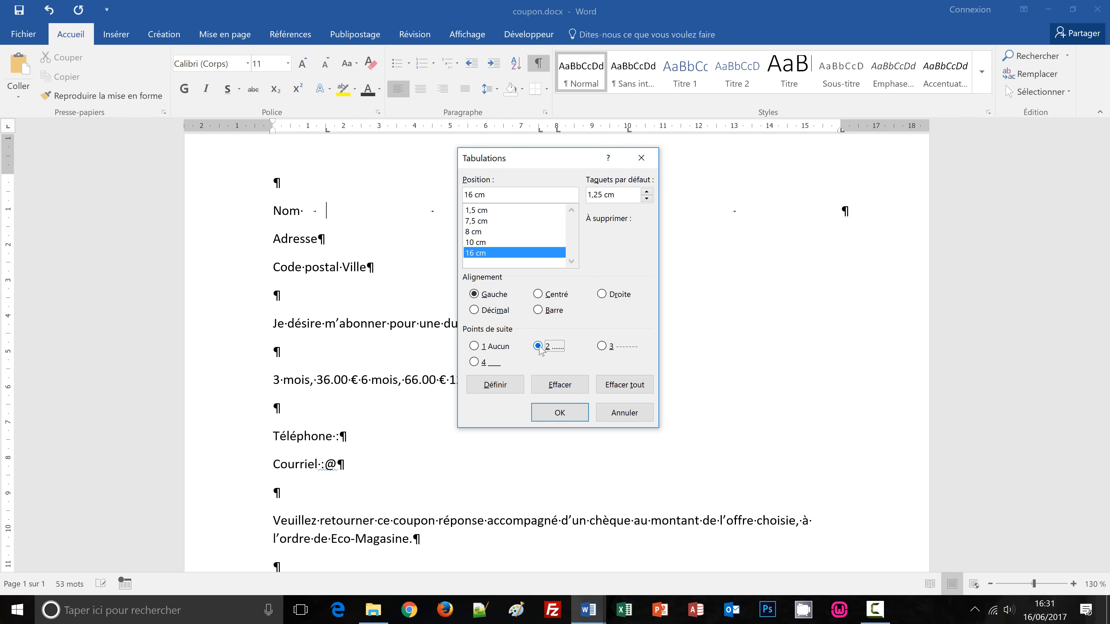
click(560, 413)
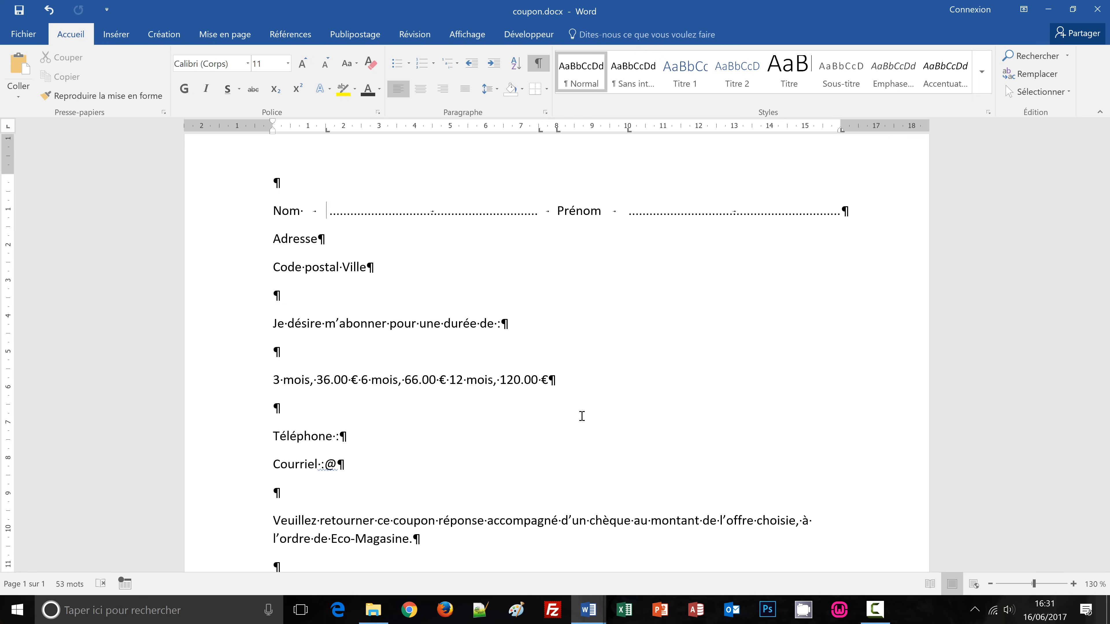
double_click(551, 211)
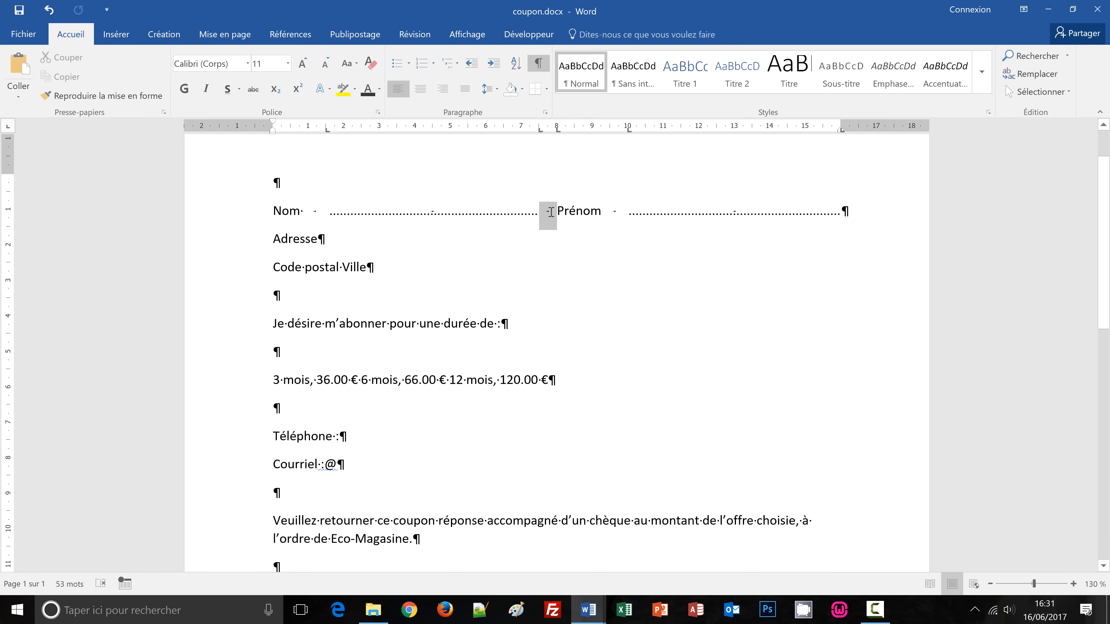
double_click(614, 213)
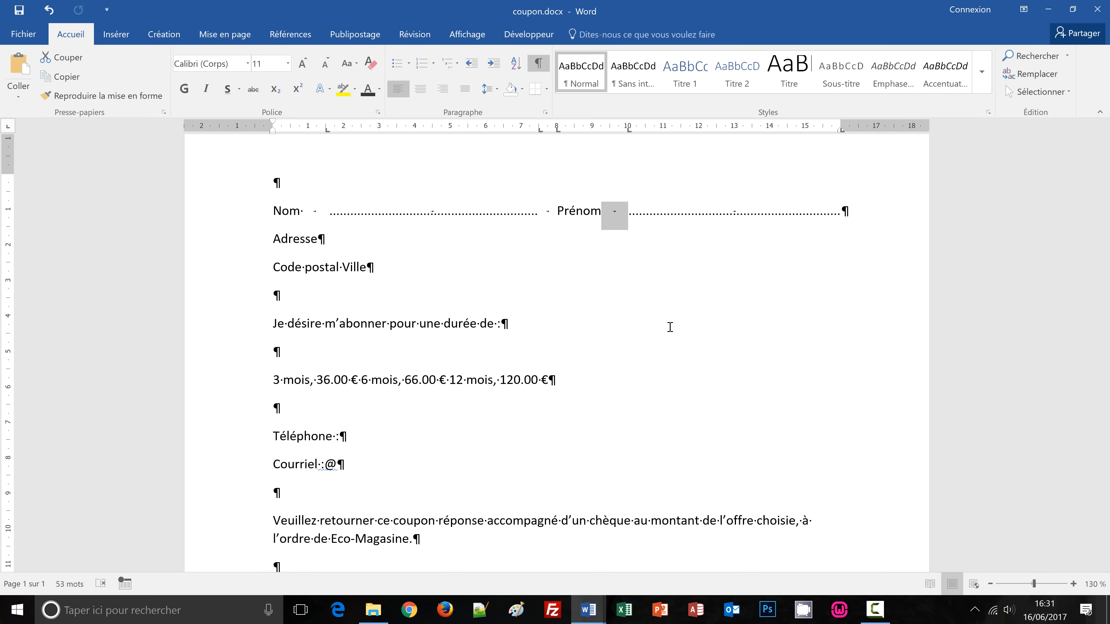
click(348, 240)
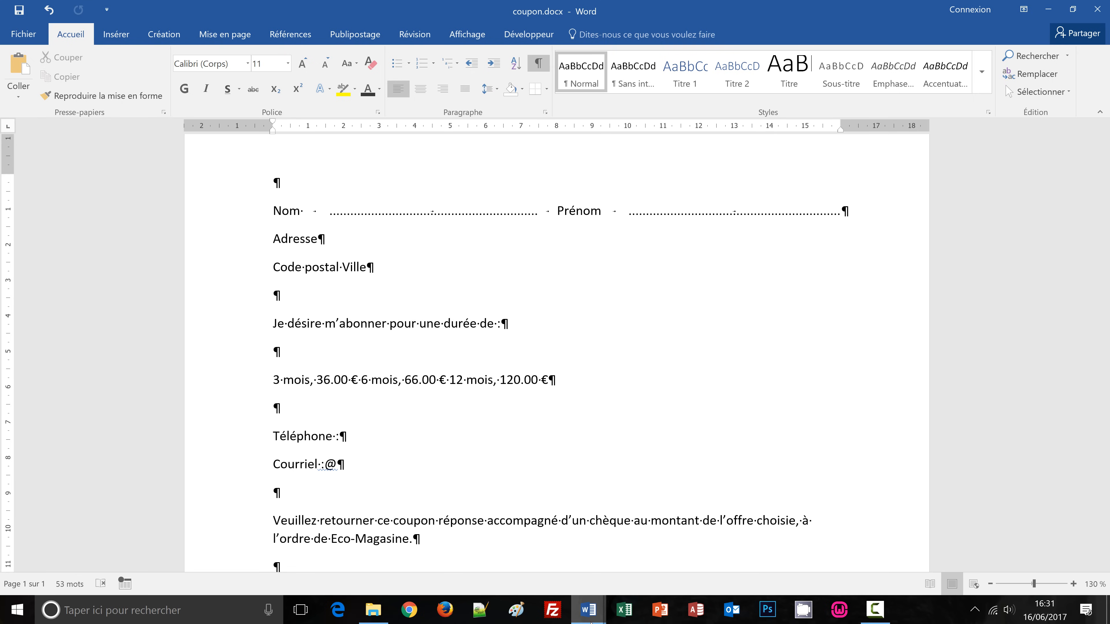
mouse_move(590, 620)
click(546, 551)
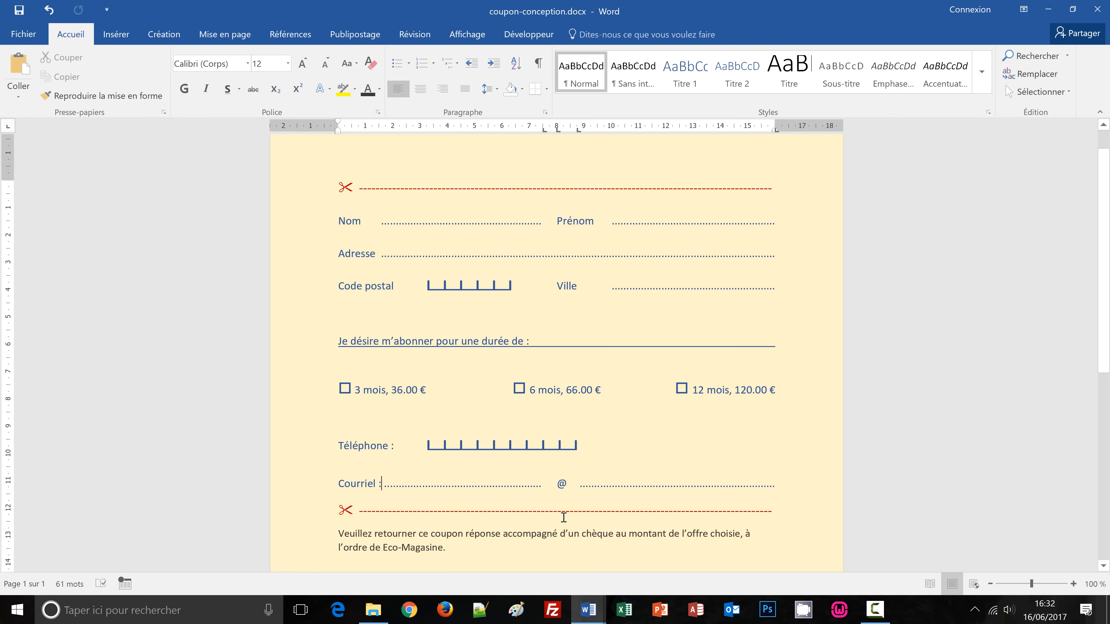
mouse_move(587, 612)
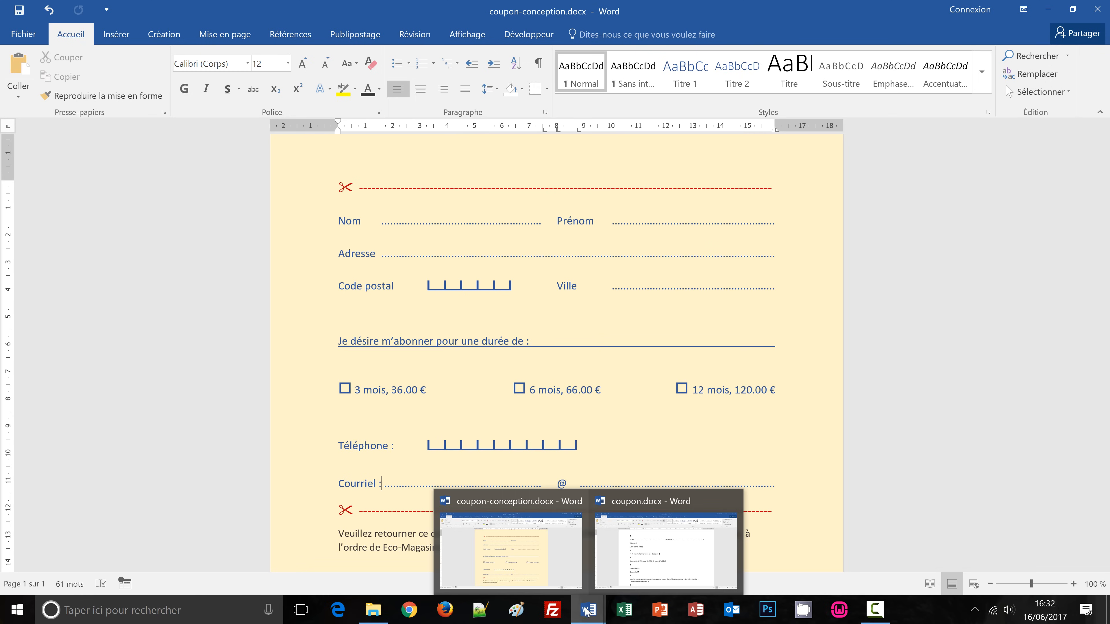
click(638, 568)
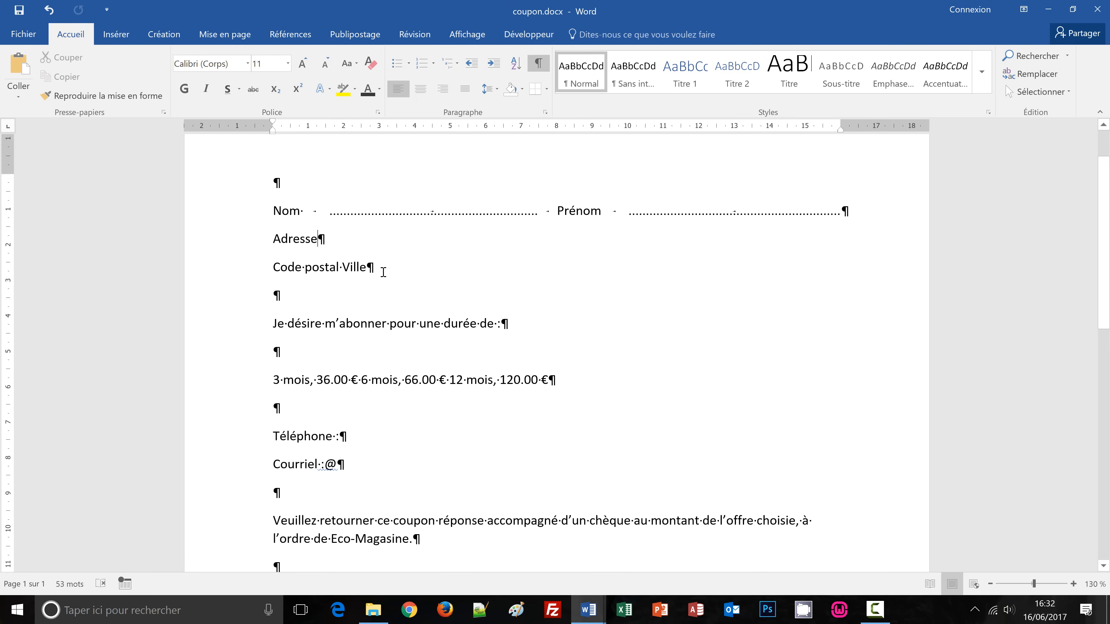
Add a tab after Adresse ending at a new tab stop moved to 16 cm.
key(Tab)
key(Tab)
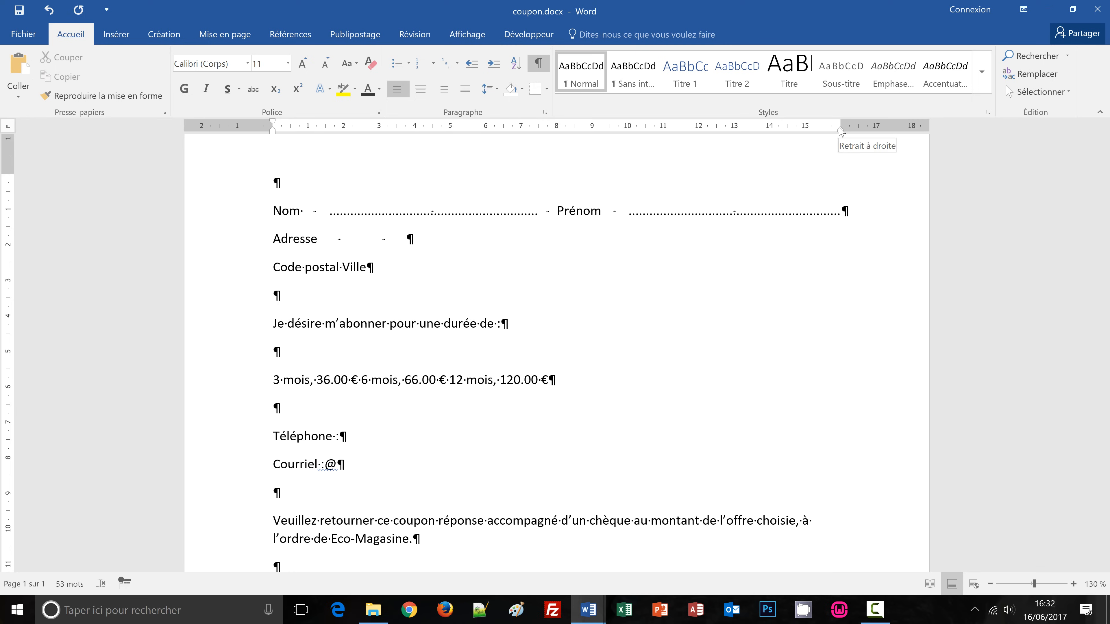
click(326, 128)
click(823, 131)
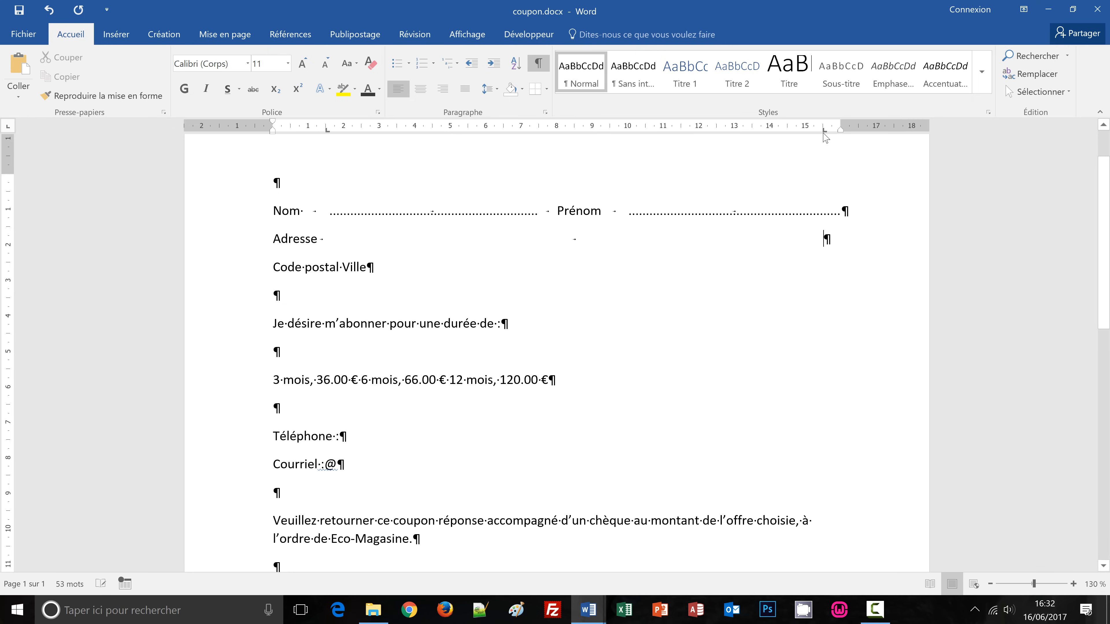
drag(823, 135, 842, 137)
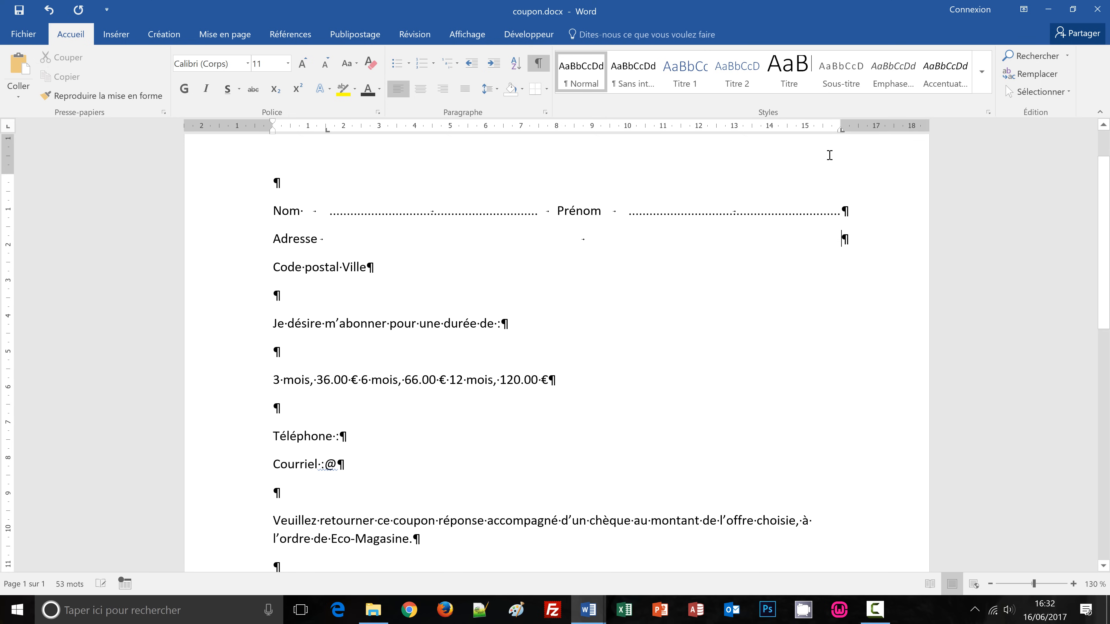
Set dotted leader 2 on the Adresse line's 16 cm tab stop in Tabulations.
double_click(327, 129)
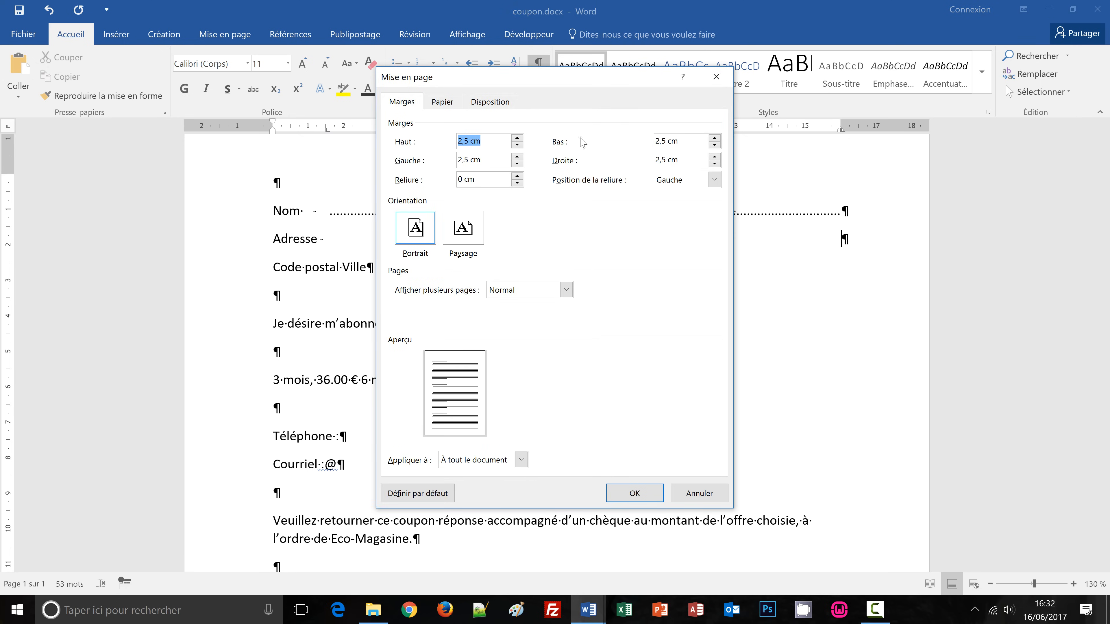
click(716, 76)
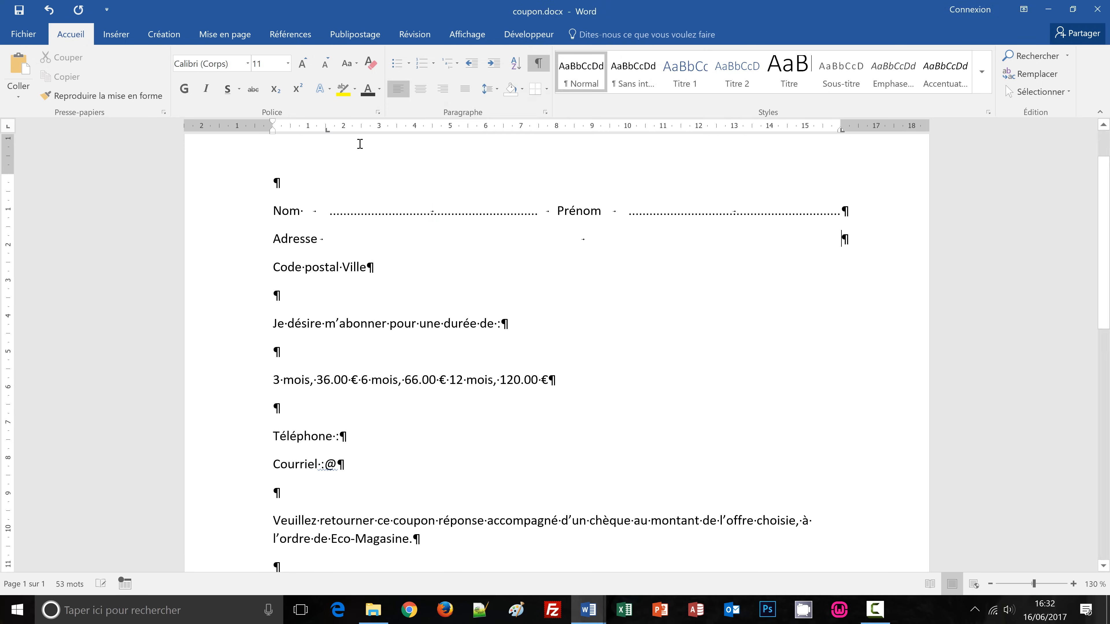
double_click(327, 129)
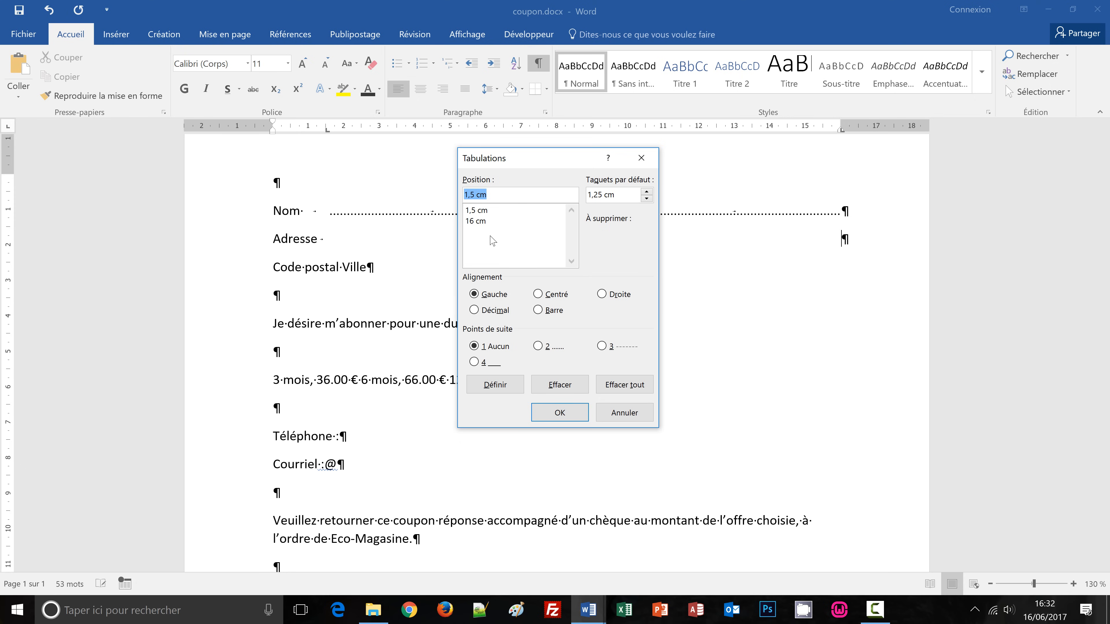
click(475, 222)
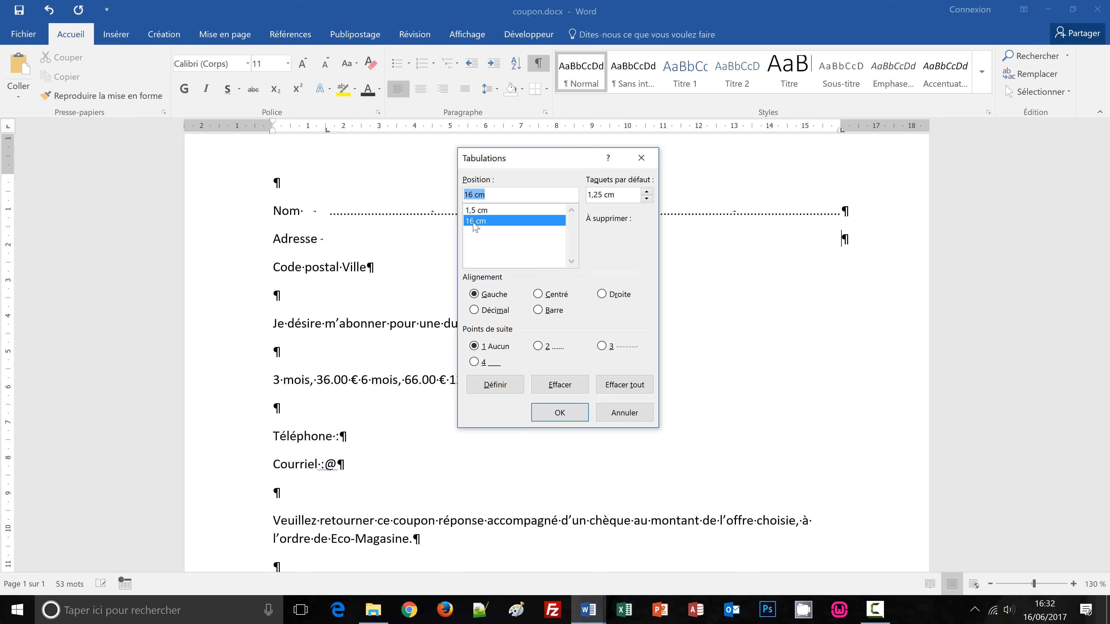
click(539, 346)
click(559, 413)
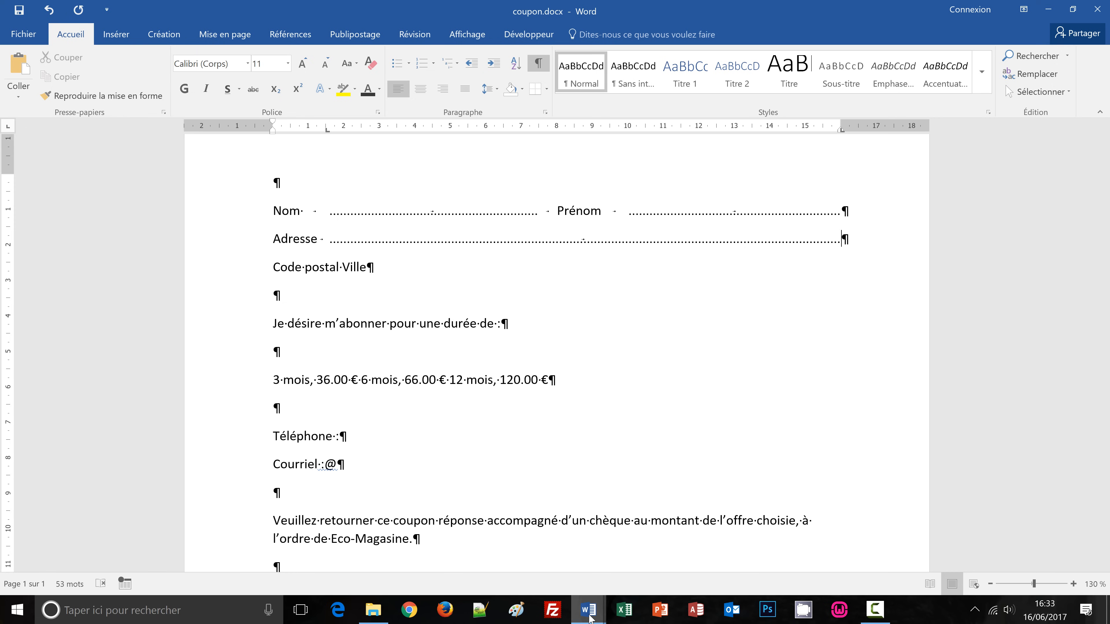
mouse_move(589, 619)
click(520, 564)
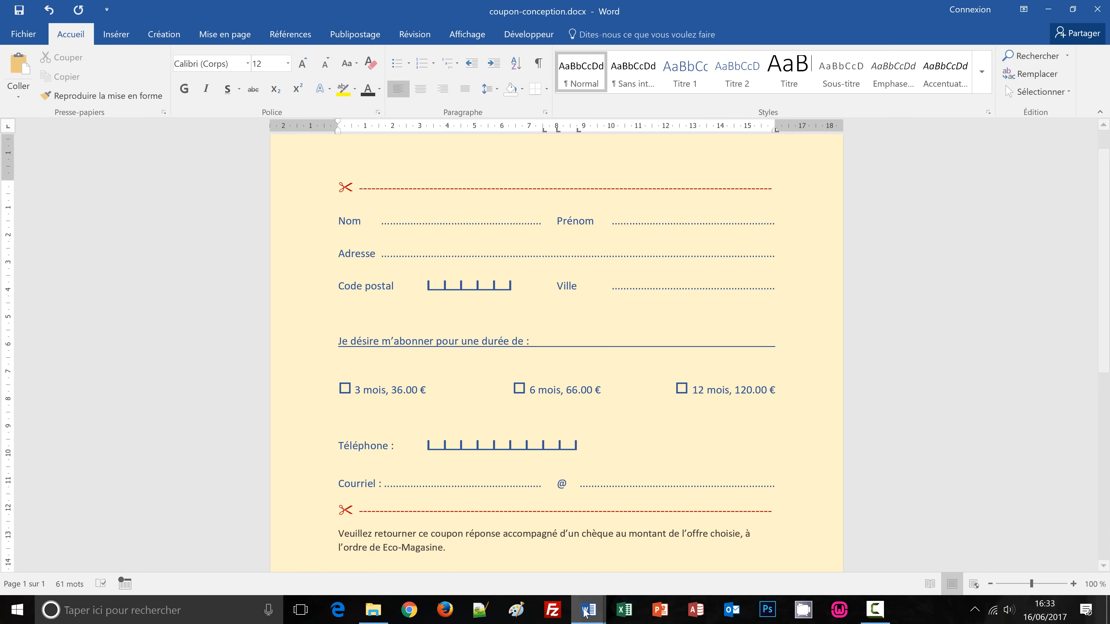
mouse_move(588, 610)
click(655, 568)
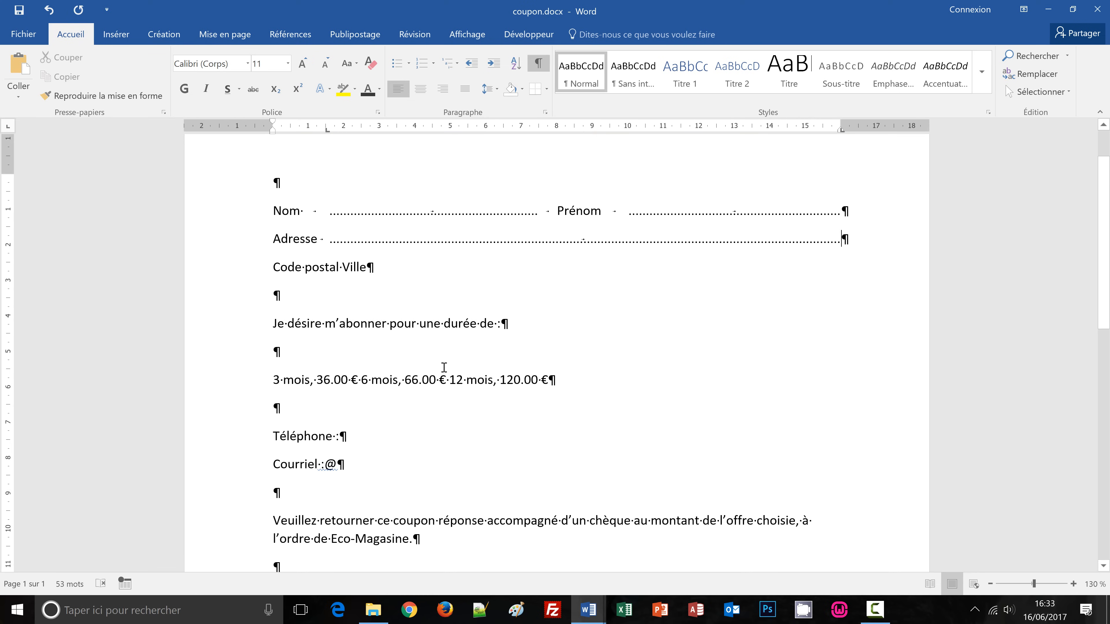
Insert two tabs before Ville and one after it, then set a tab stop at 3 cm.
click(343, 267)
key(Tab)
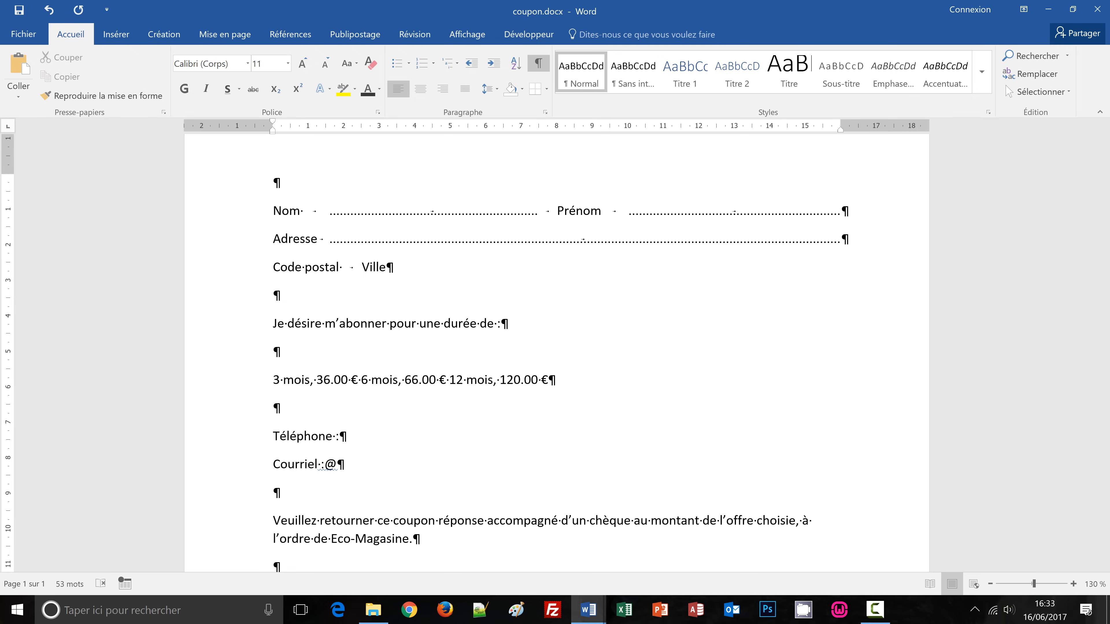
key(Tab)
click(442, 268)
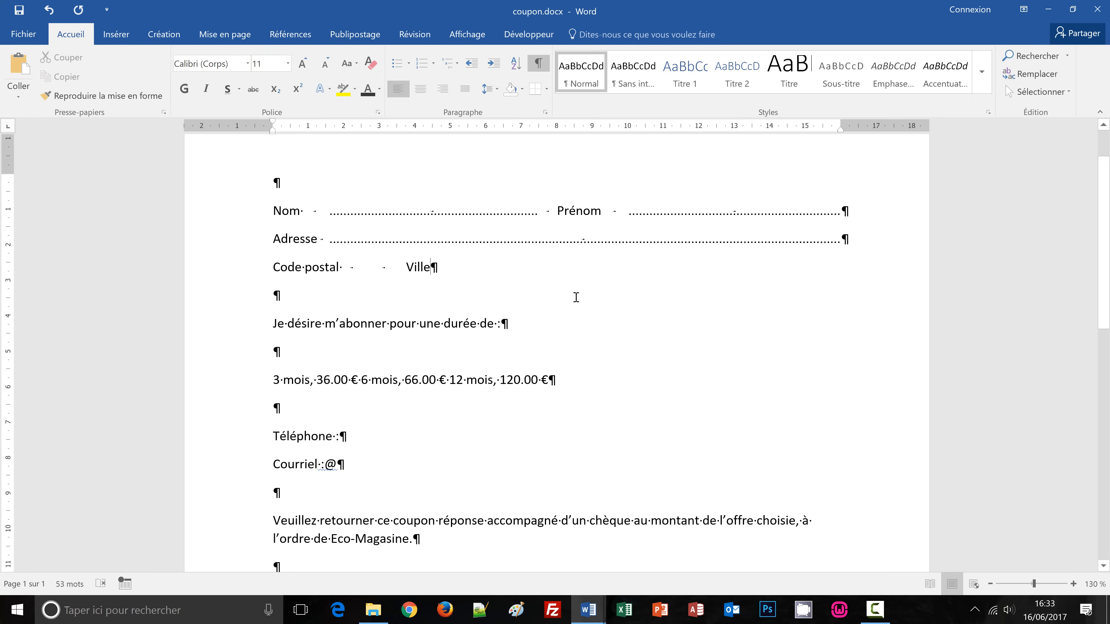
key(Tab)
key(Tab)
click(374, 269)
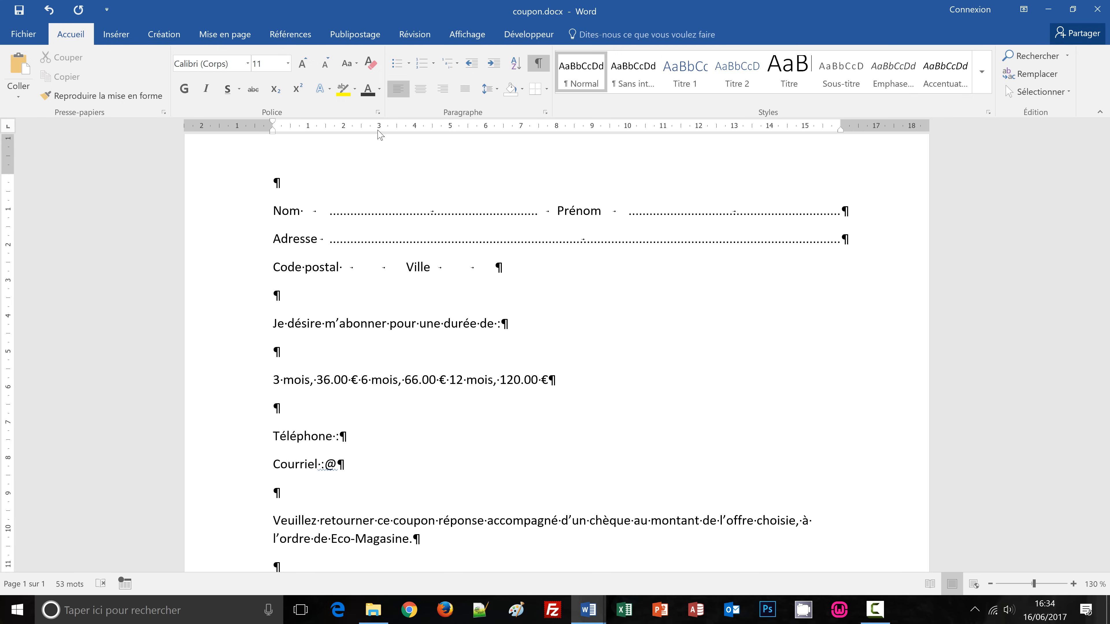
drag(378, 130, 378, 131)
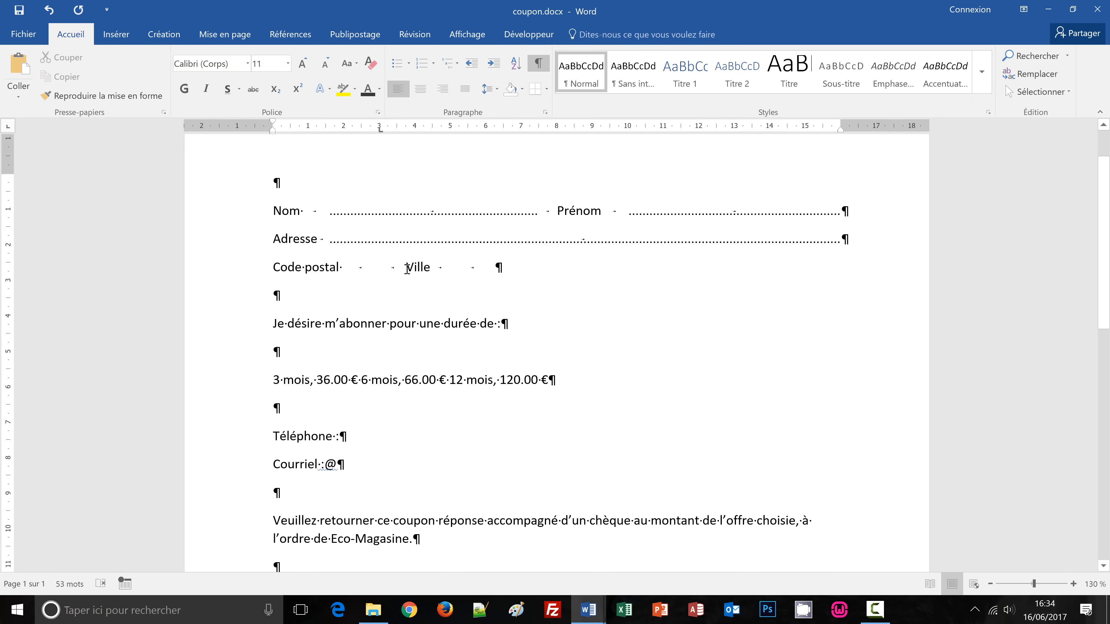
Add tab stops at 8, 10 and 16 cm on the Code postal line.
click(556, 128)
click(557, 129)
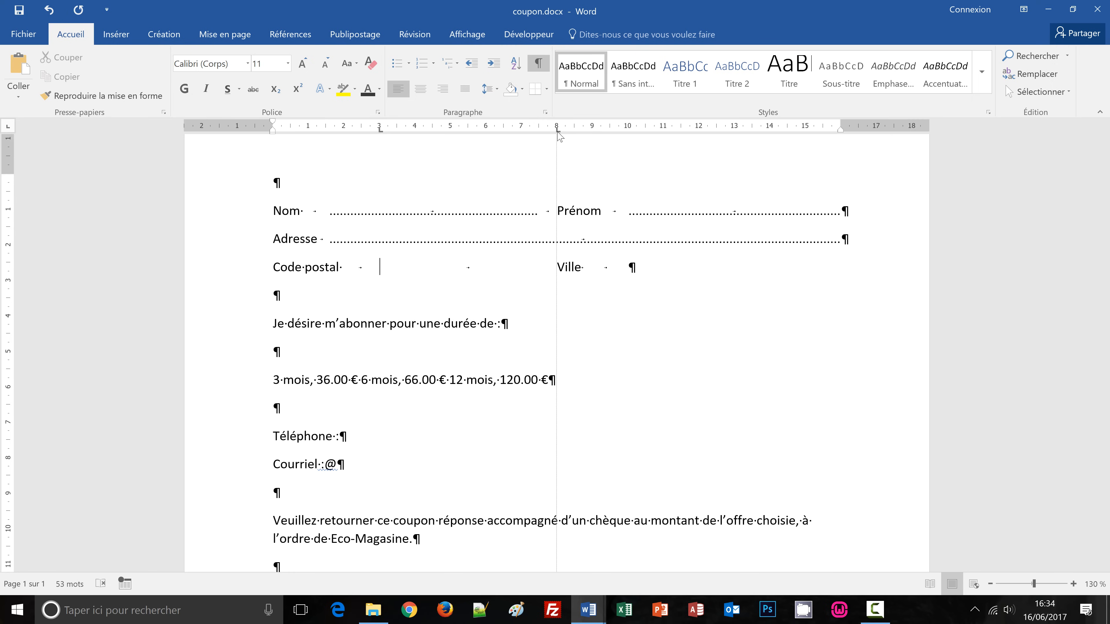
click(590, 270)
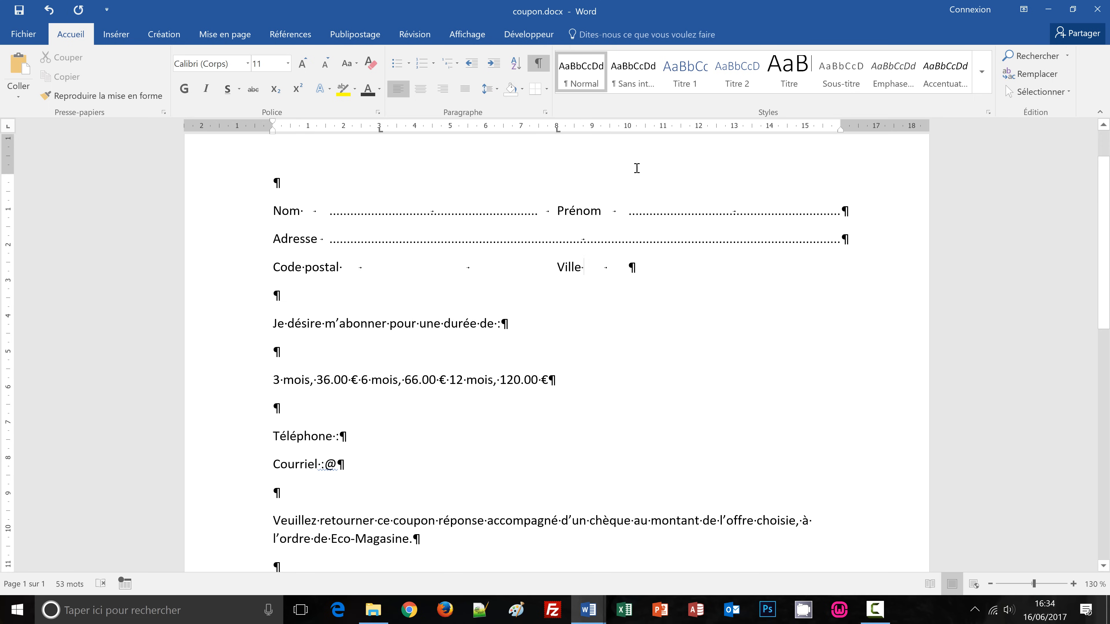
click(628, 130)
click(823, 131)
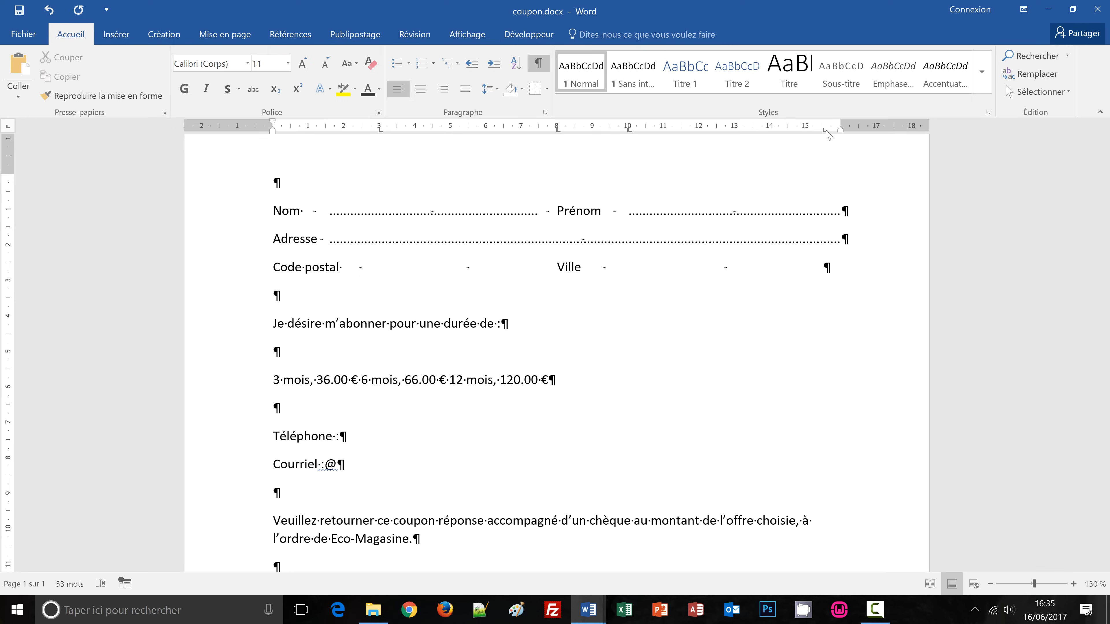
drag(823, 131, 841, 130)
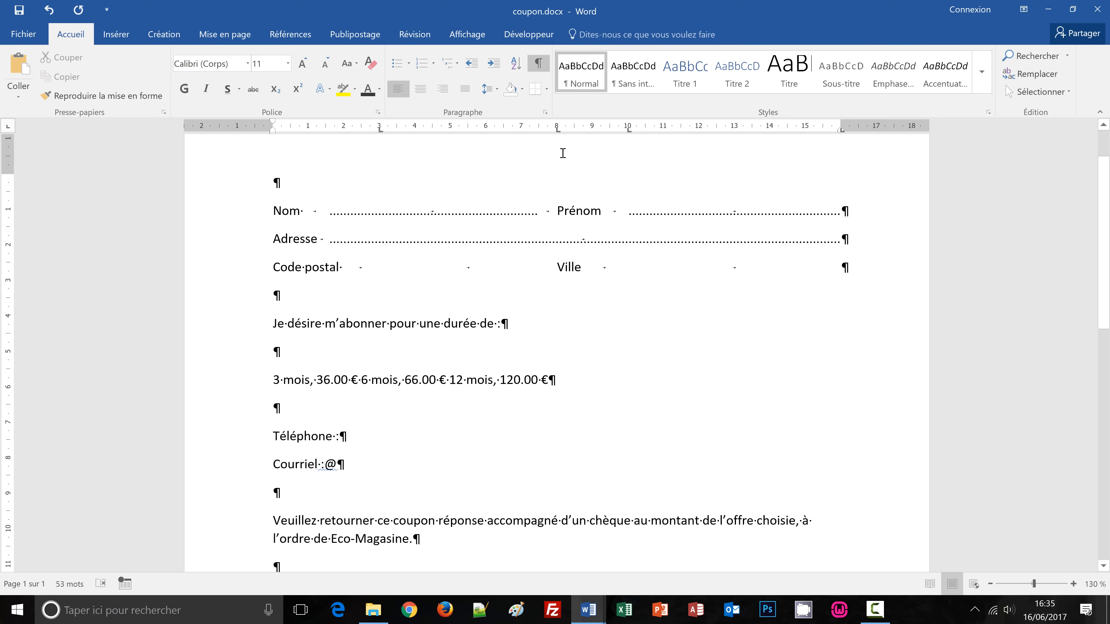
Give the 16 cm tab stop leader 2 (dots) so dots run after Prénom and Ville.
double_click(558, 132)
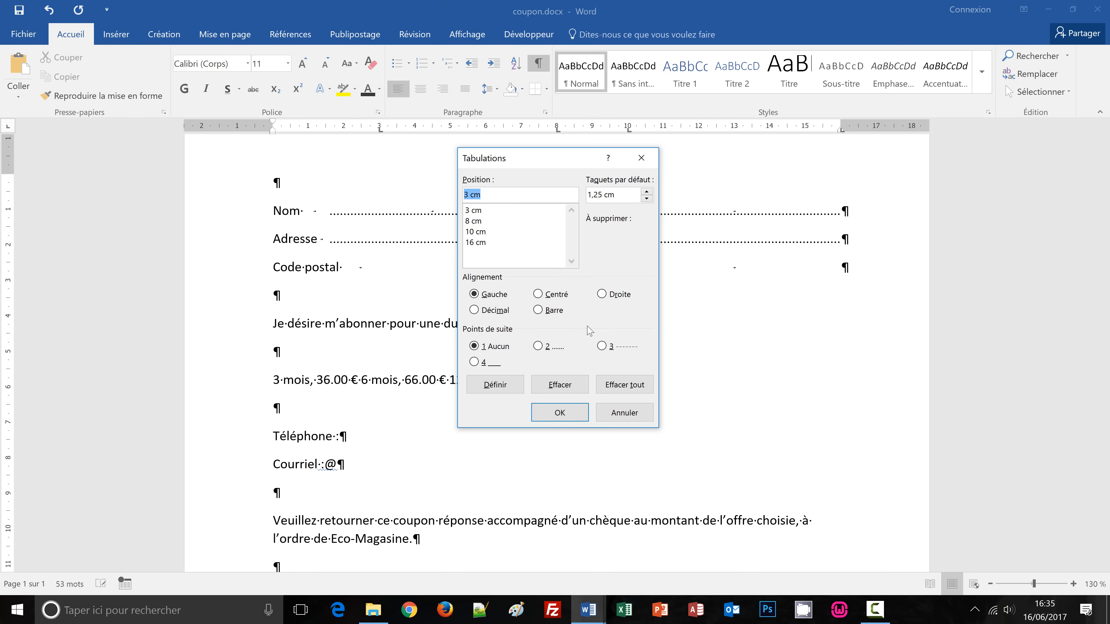
click(480, 243)
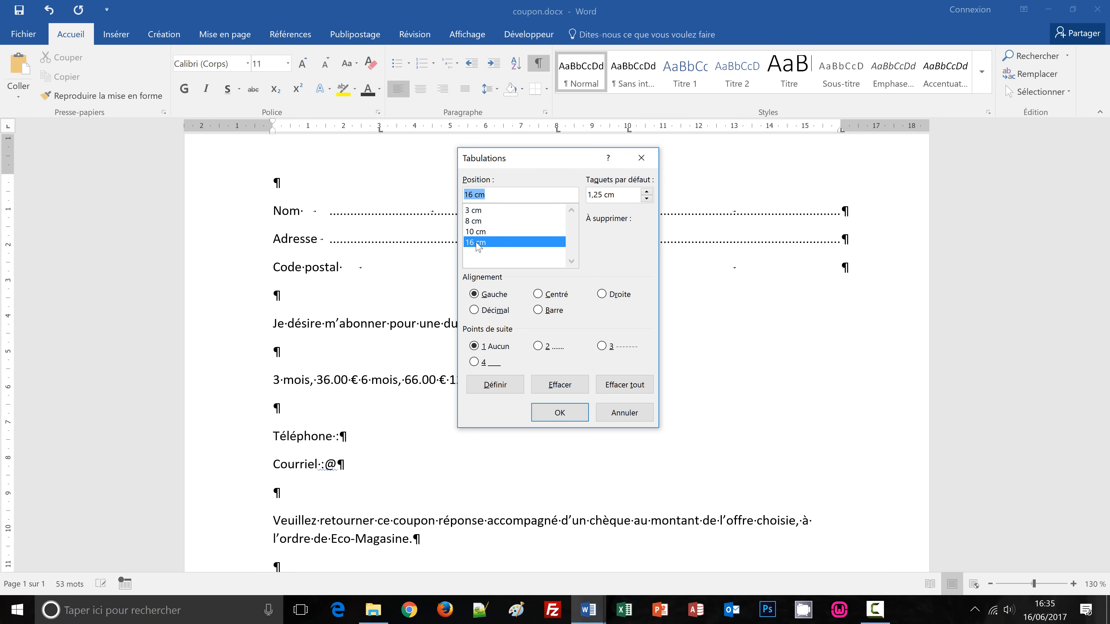
click(538, 346)
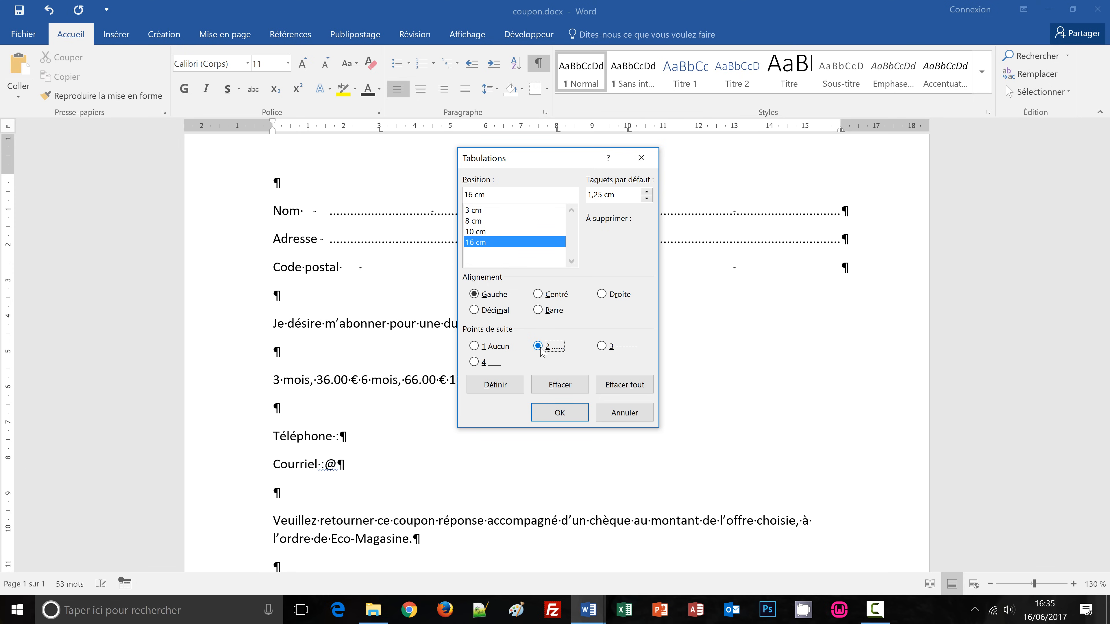
click(565, 417)
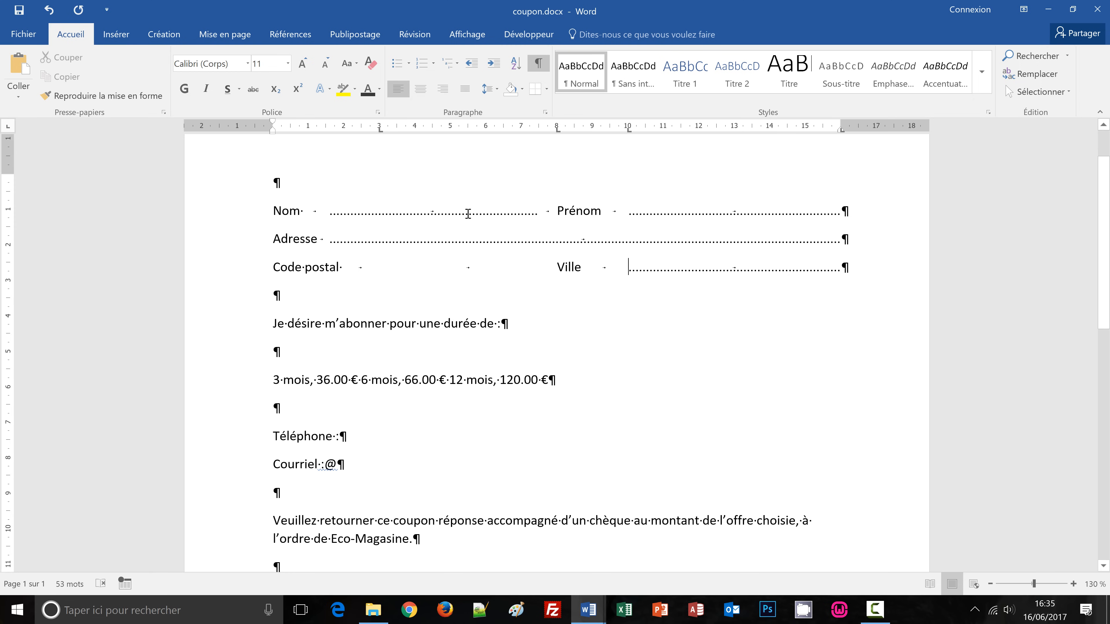
scroll(423, 323, down, 1)
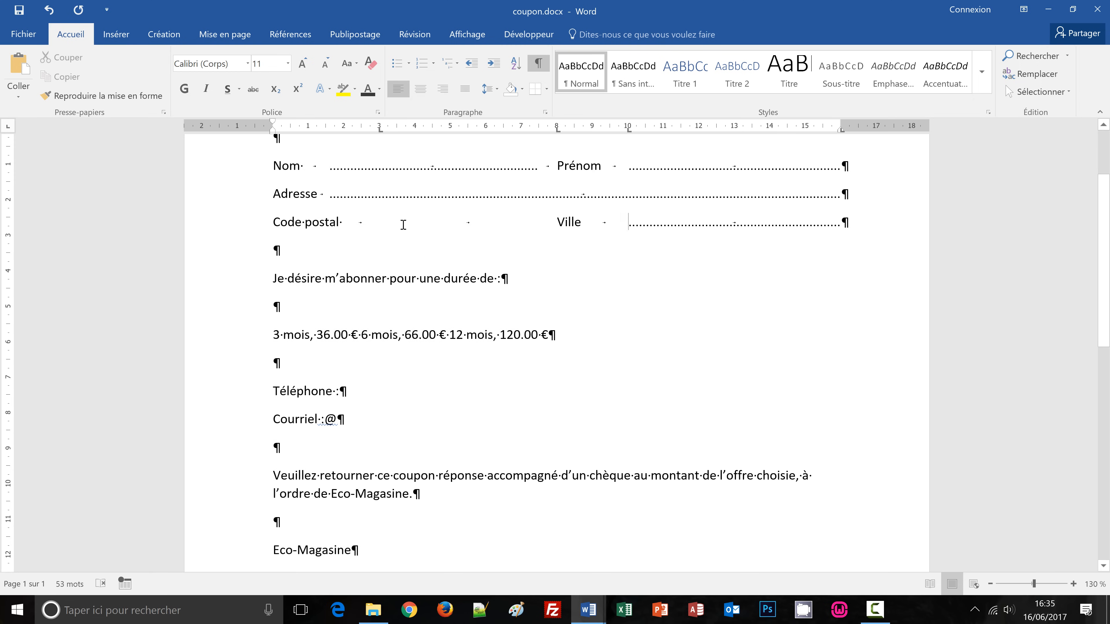
click(401, 222)
click(232, 283)
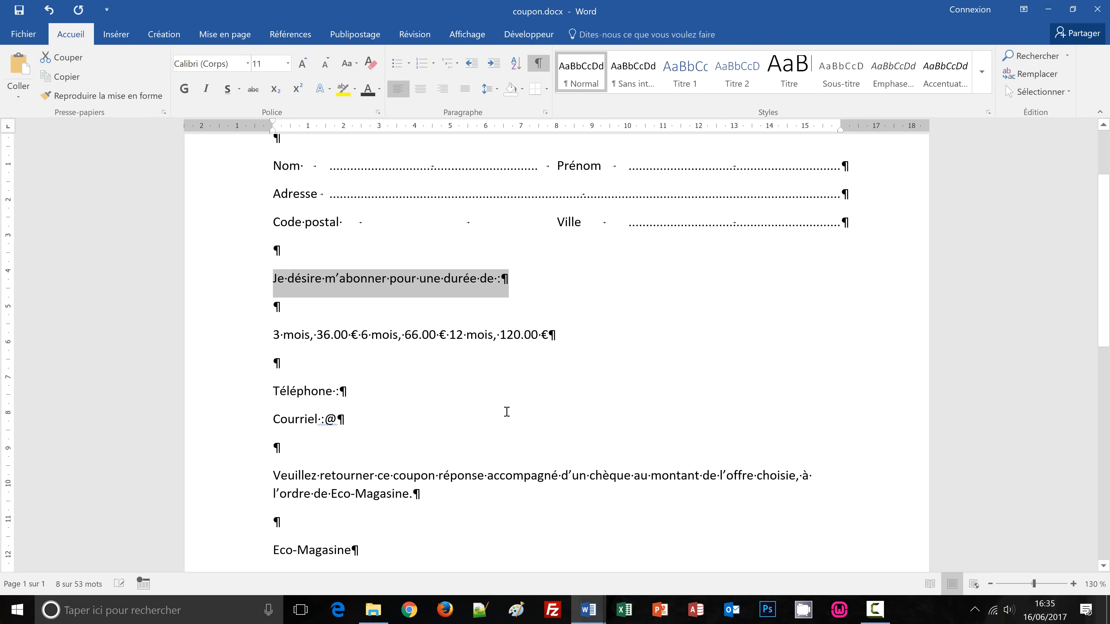
mouse_move(589, 612)
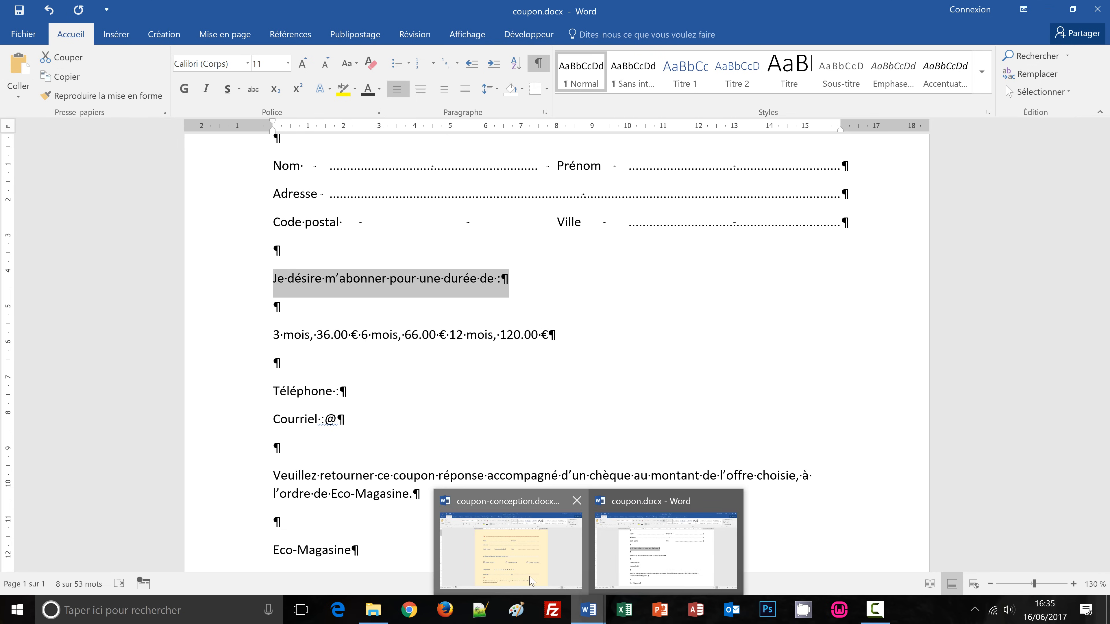
click(568, 507)
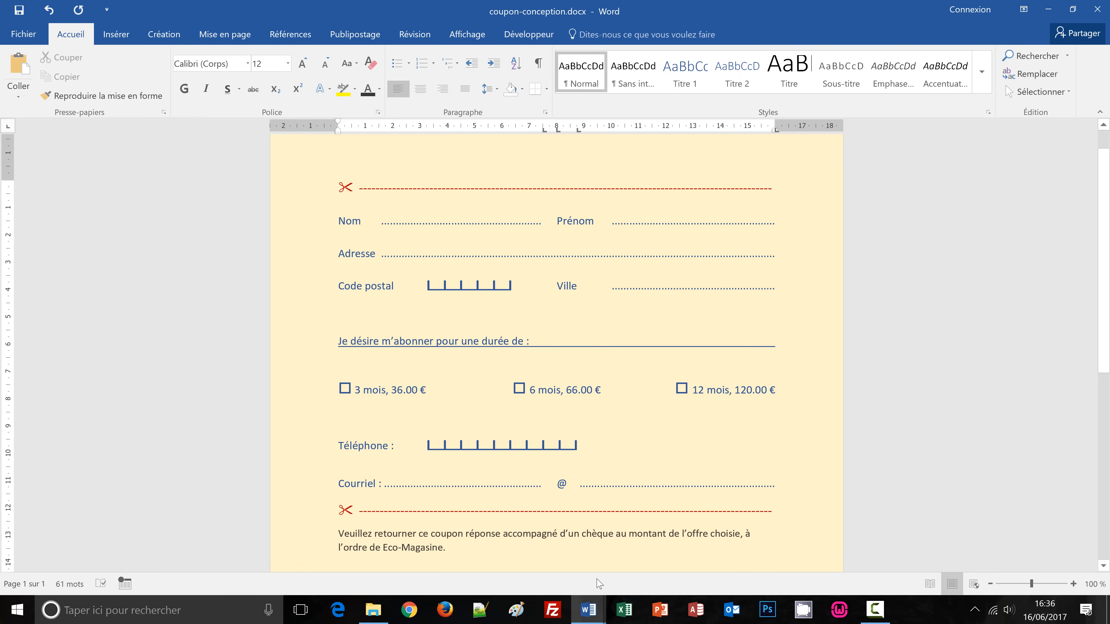
mouse_move(586, 617)
click(638, 567)
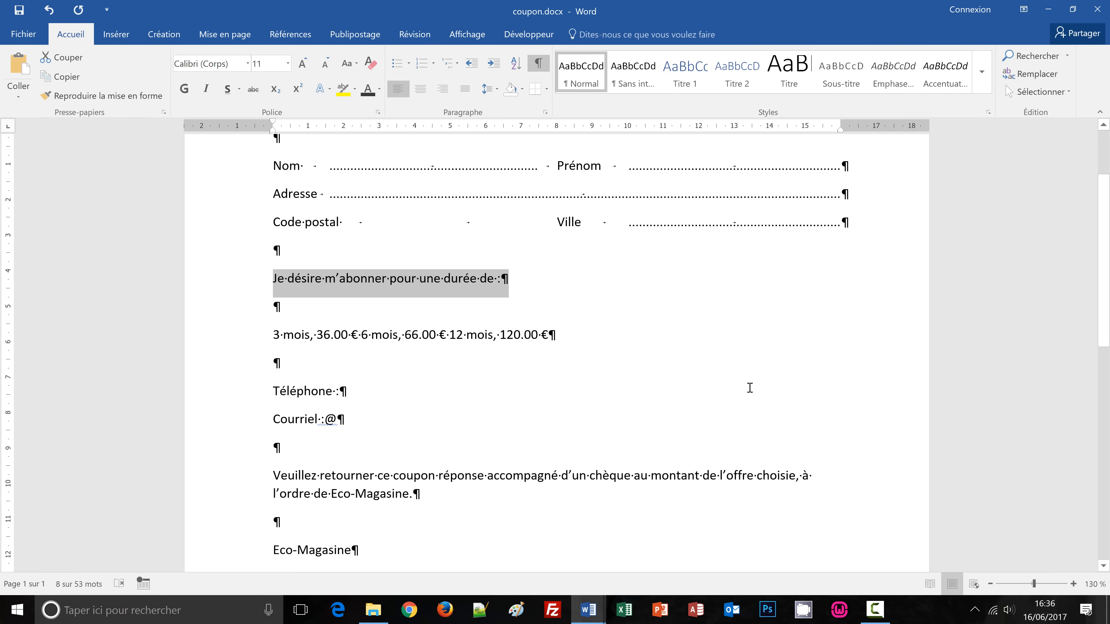
Tab 'Je désire m'abonner pour une durée de :' out to a new tab stop at the right margin.
click(505, 283)
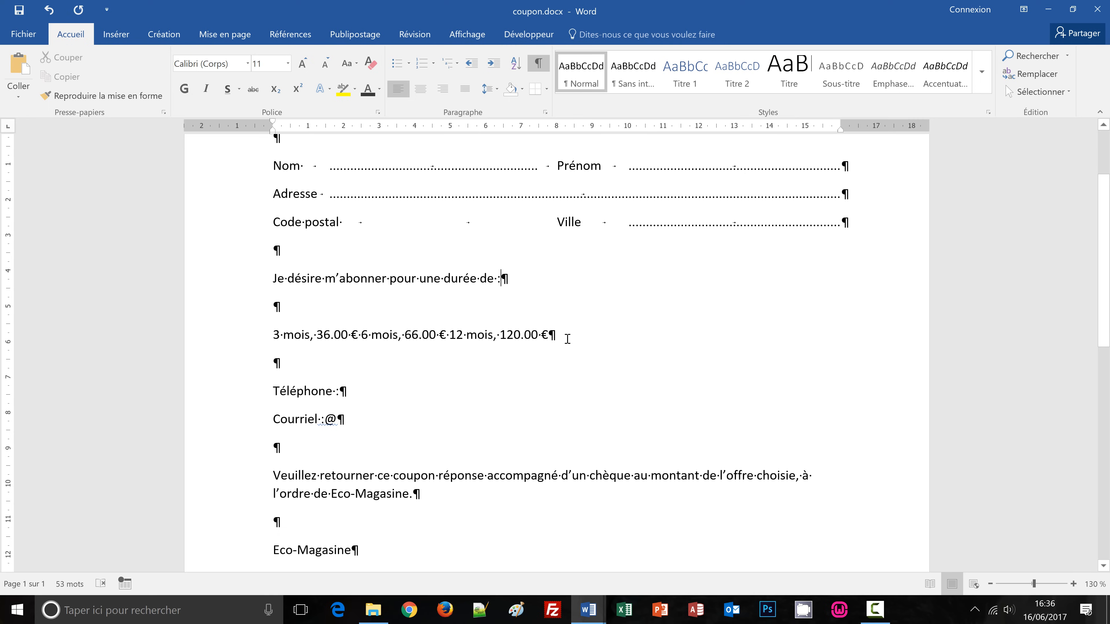
key(Tab)
click(823, 130)
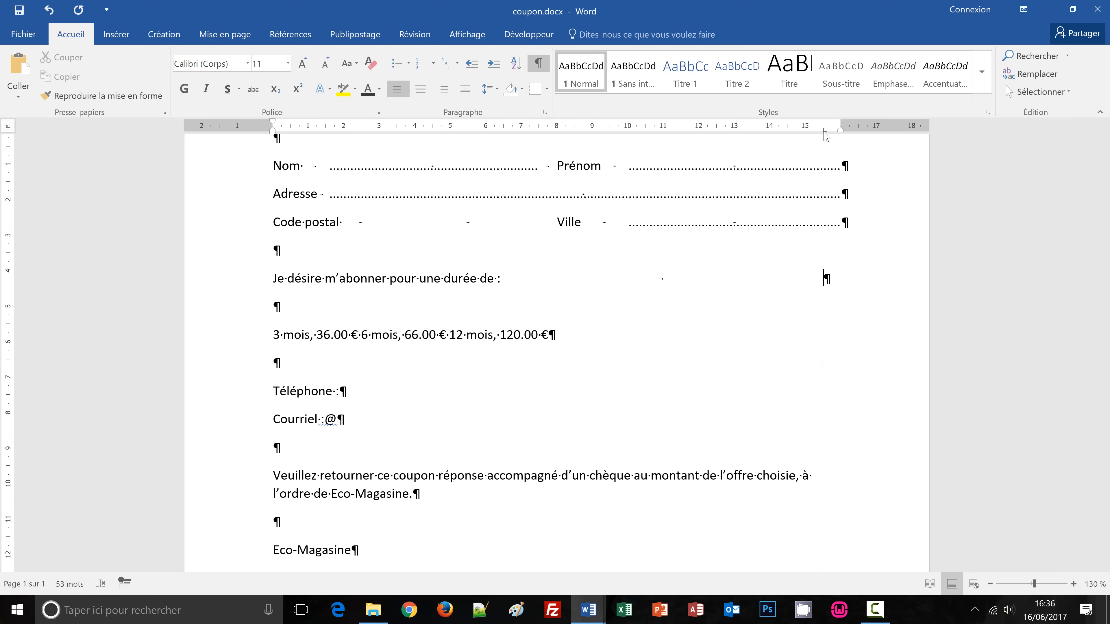
drag(823, 129, 783, 272)
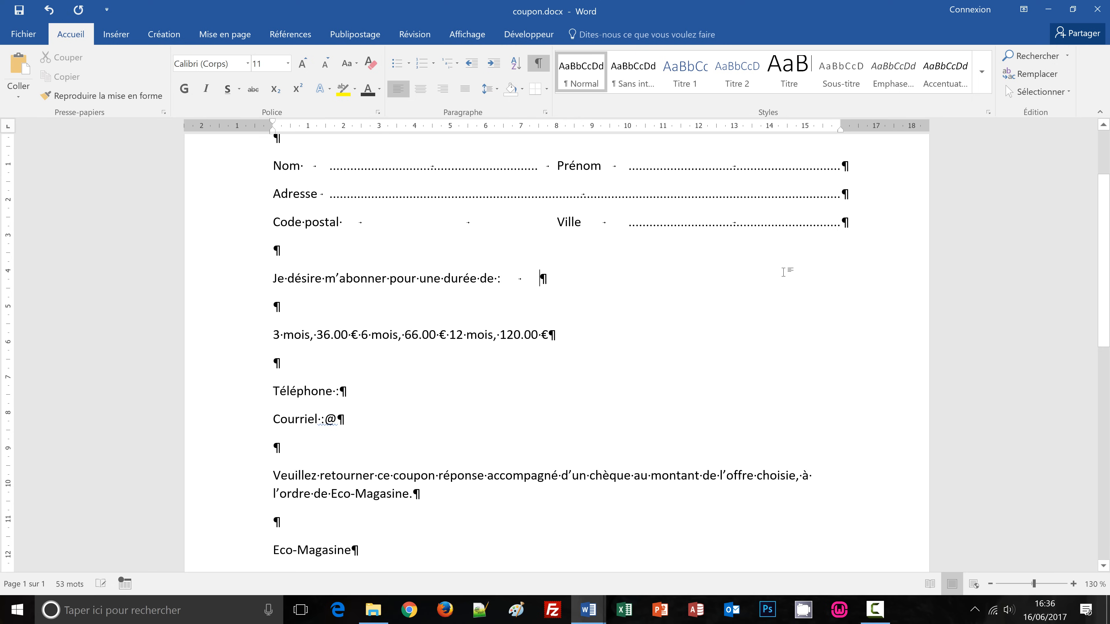
click(824, 129)
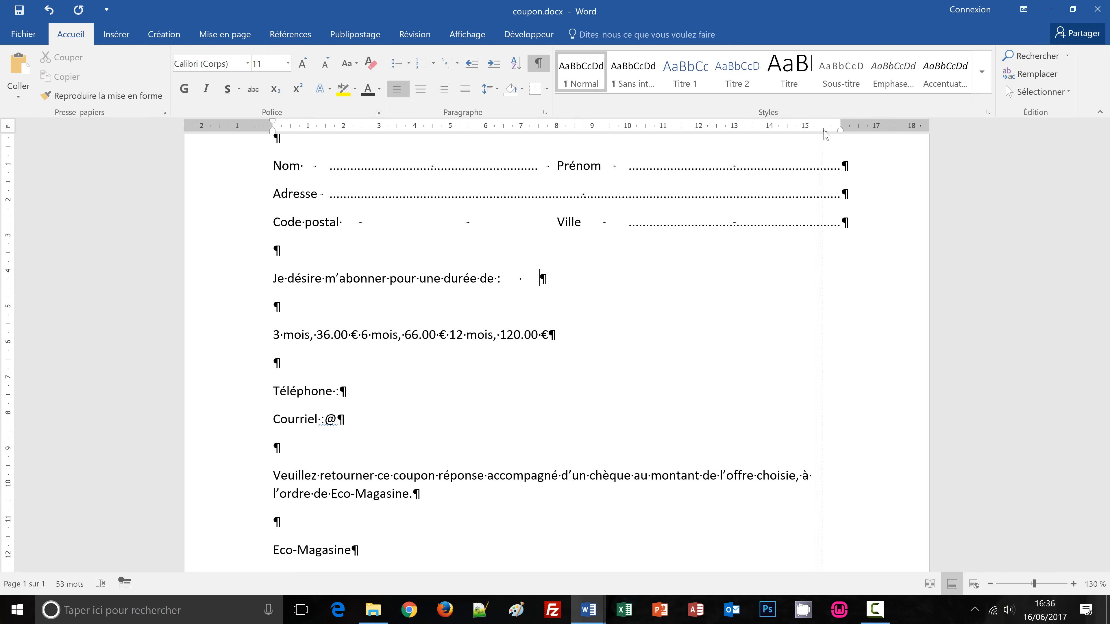
drag(827, 131, 842, 133)
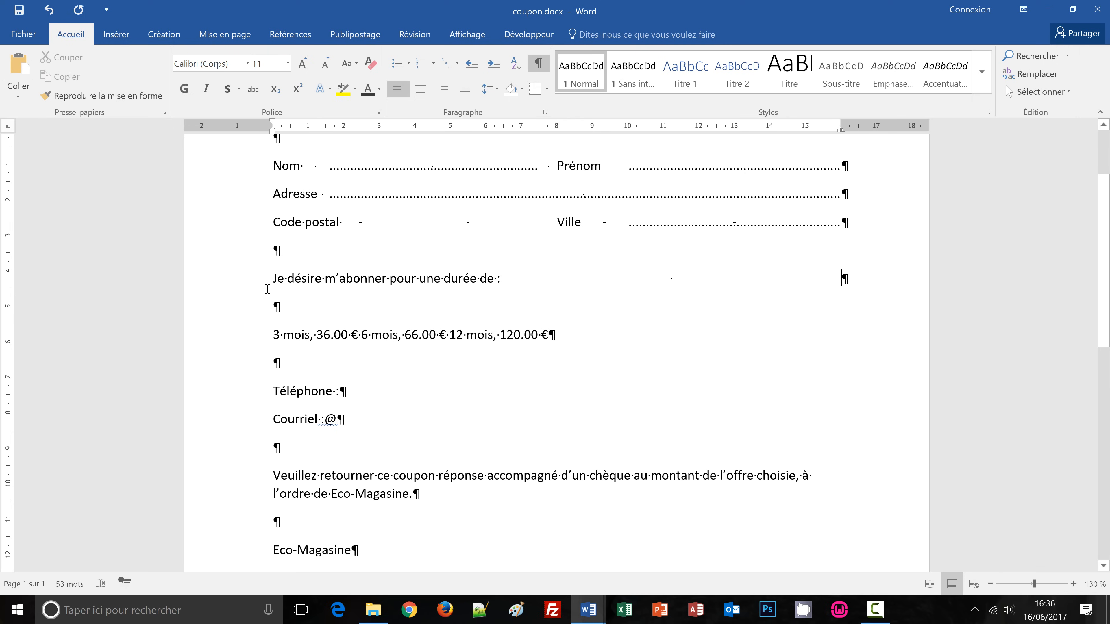
click(248, 285)
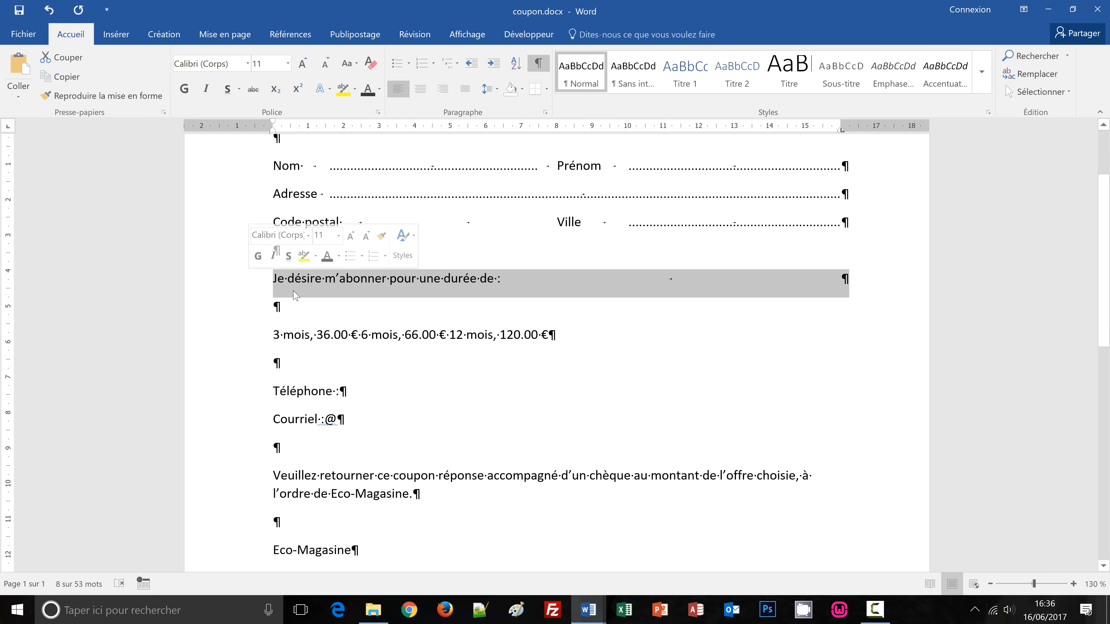
Underline the 'Je désire m'abonner…' line through its tab to the right margin.
click(226, 89)
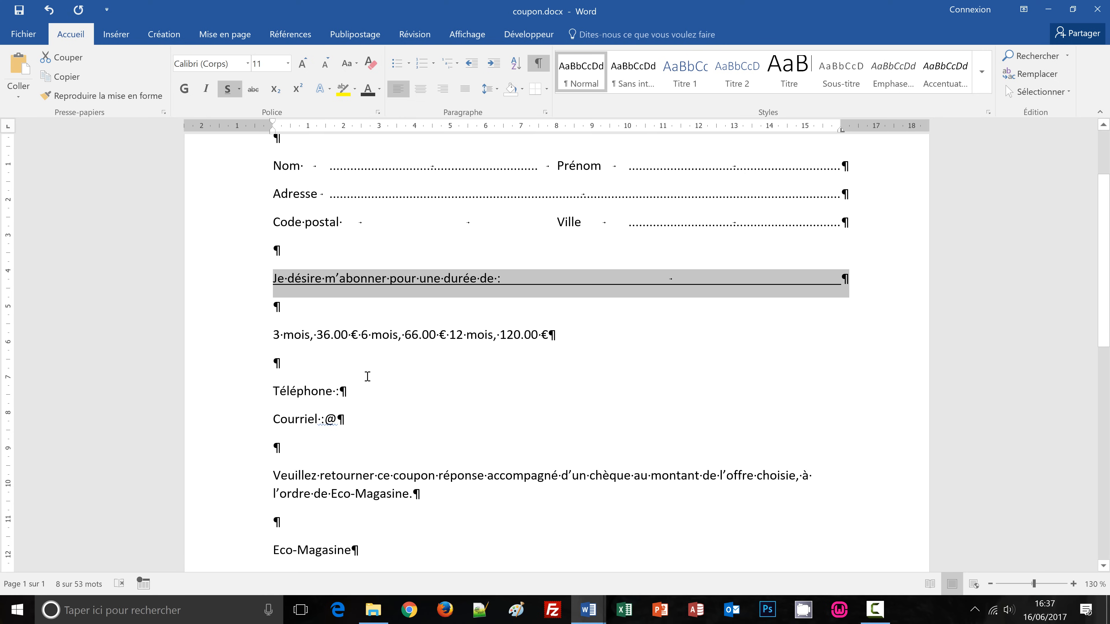
click(362, 337)
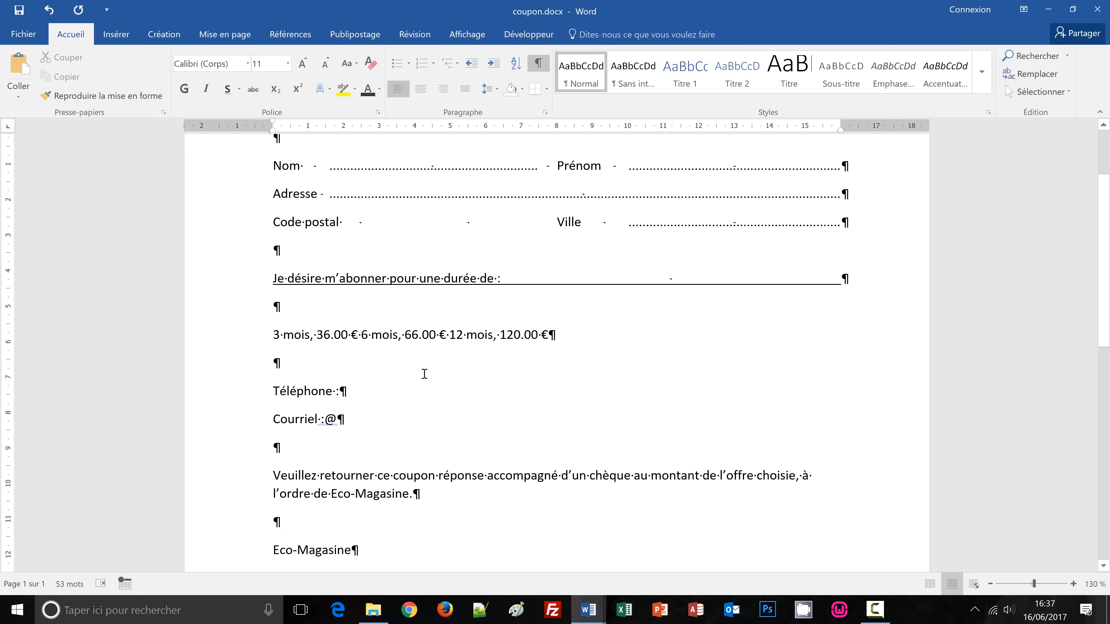
mouse_move(589, 620)
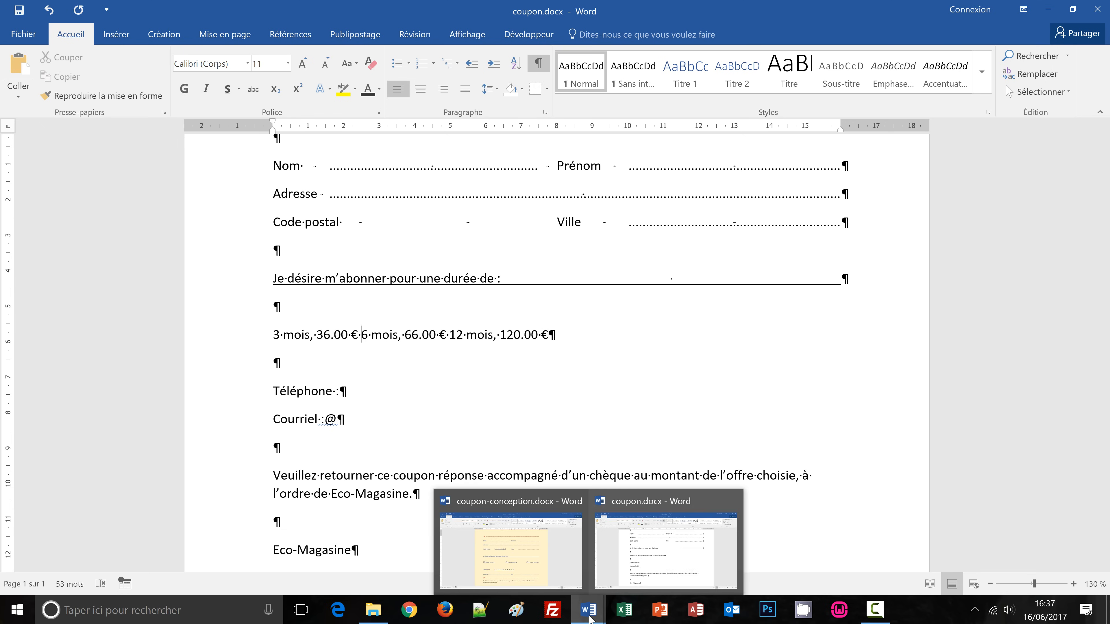
click(532, 574)
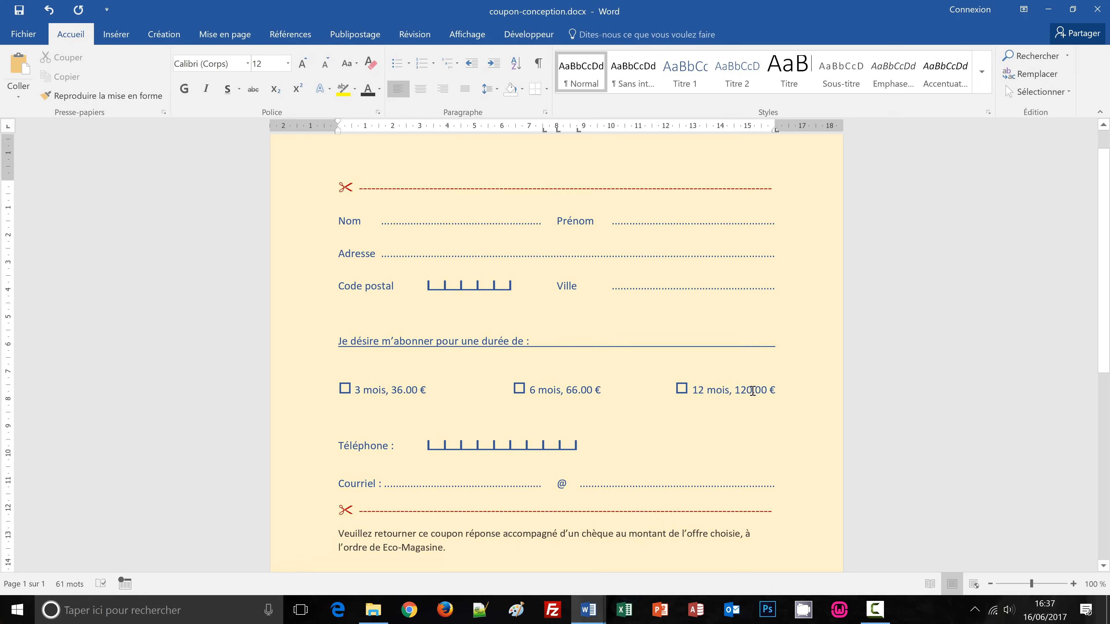
mouse_move(589, 617)
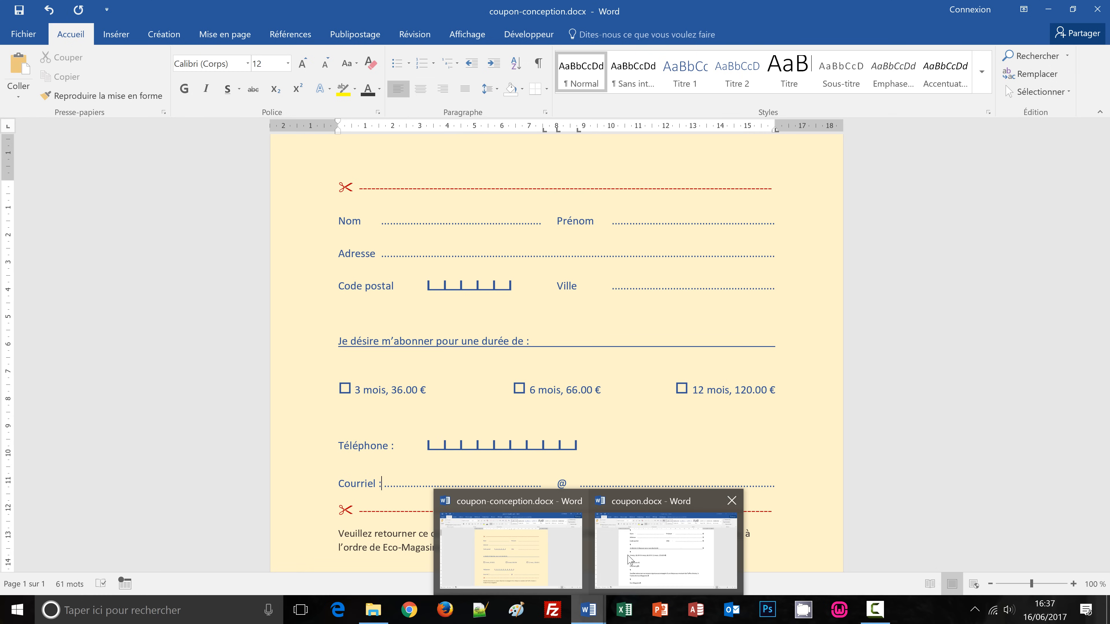
click(643, 544)
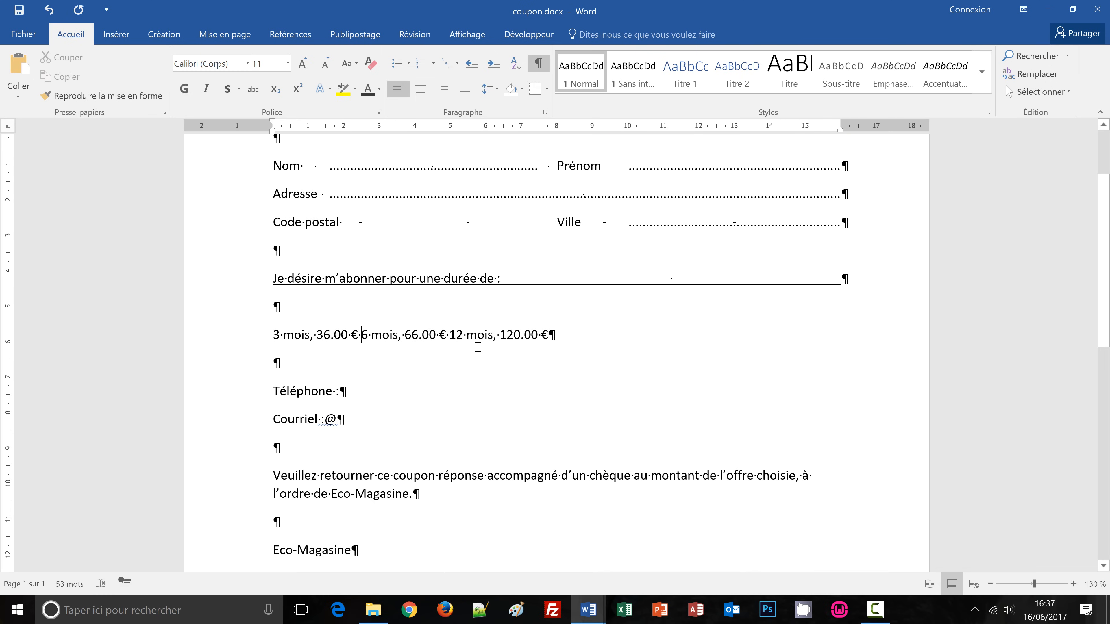
click(361, 336)
Add a centred tab stop at 8 cm and a right tab stop at 16 cm.
click(8, 128)
click(557, 130)
click(9, 131)
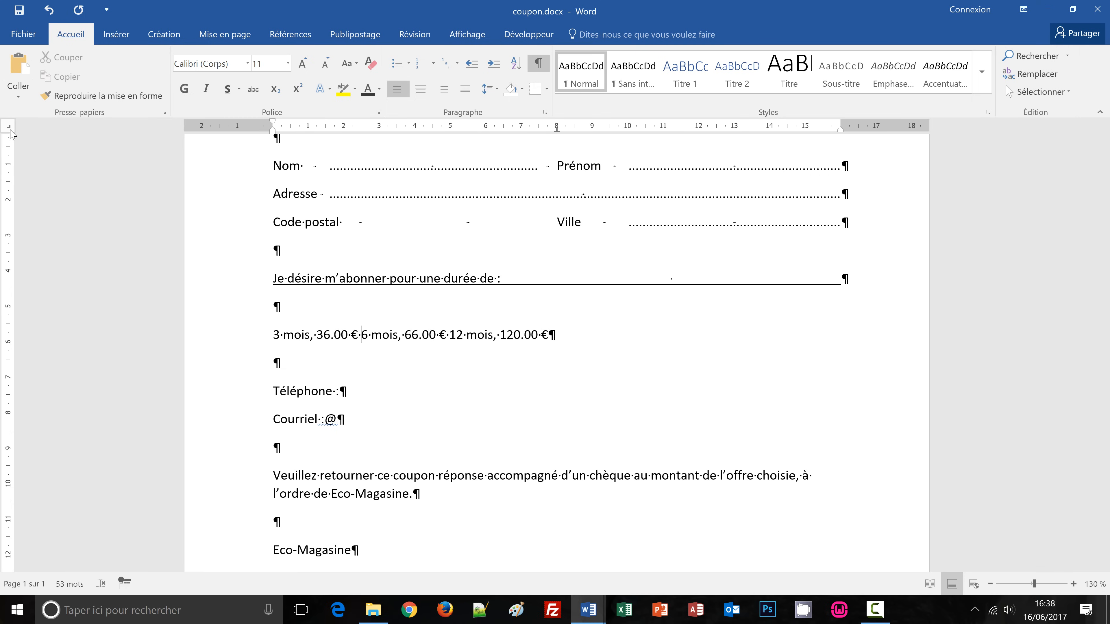
click(823, 129)
drag(823, 129, 839, 131)
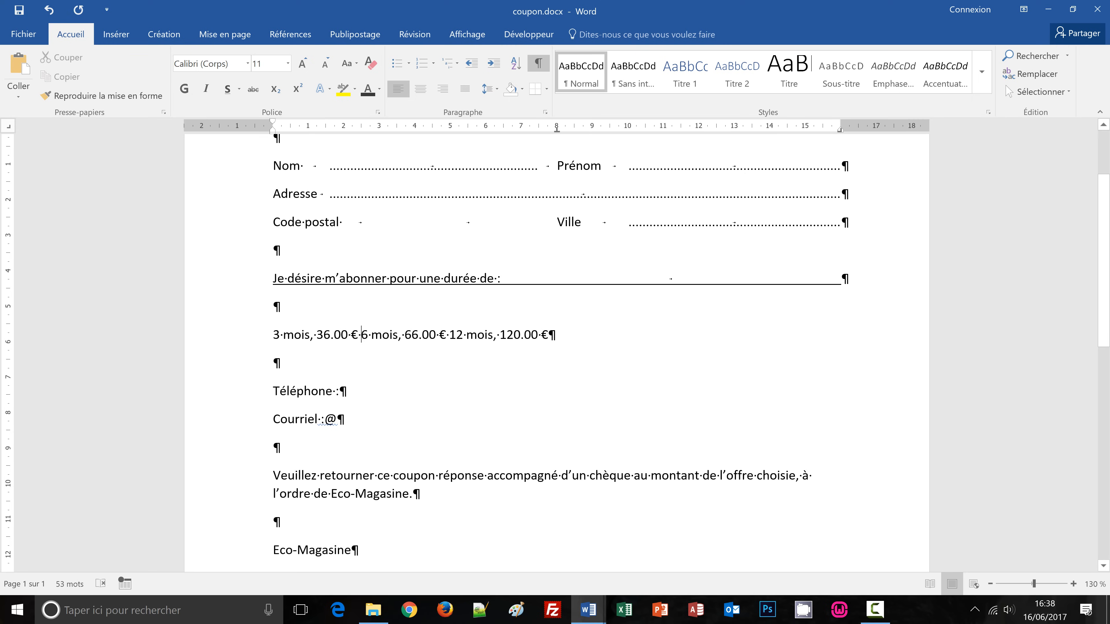
Tab '6 mois, 66.00 €' to the centre stop and '12 mois, 120.00 €' to the right stop.
key(Tab)
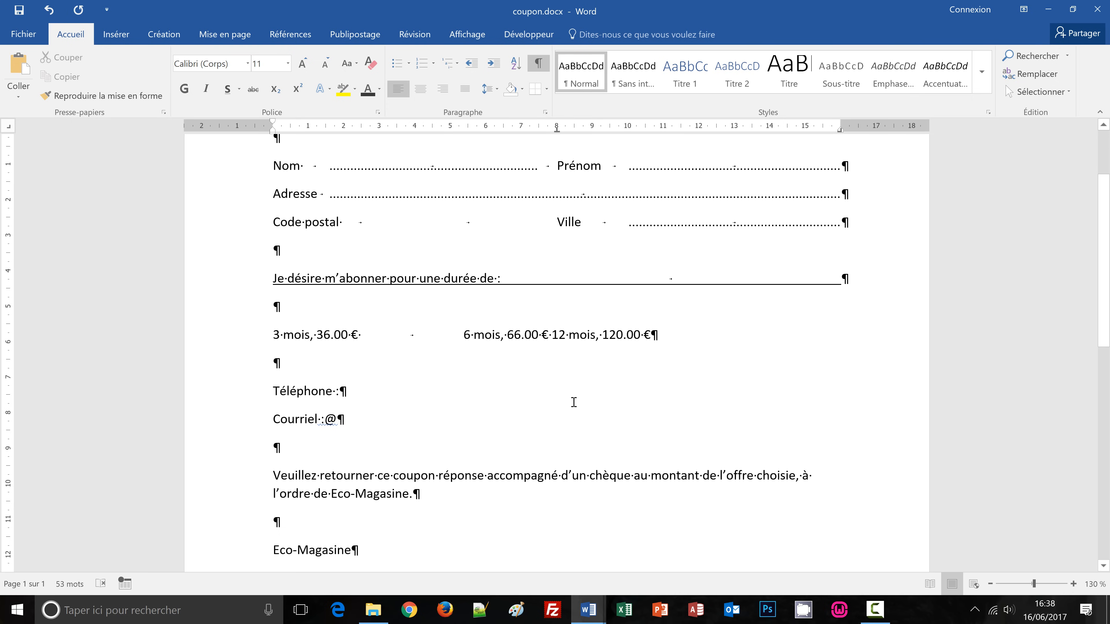
click(553, 335)
key(Tab)
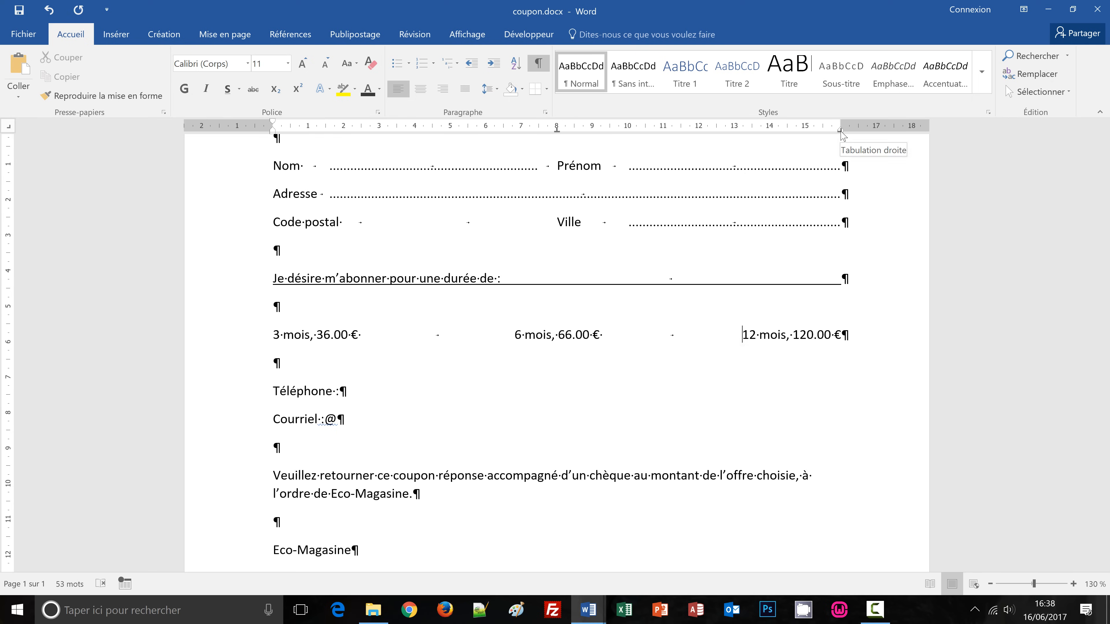
drag(840, 131, 840, 131)
drag(557, 132, 558, 132)
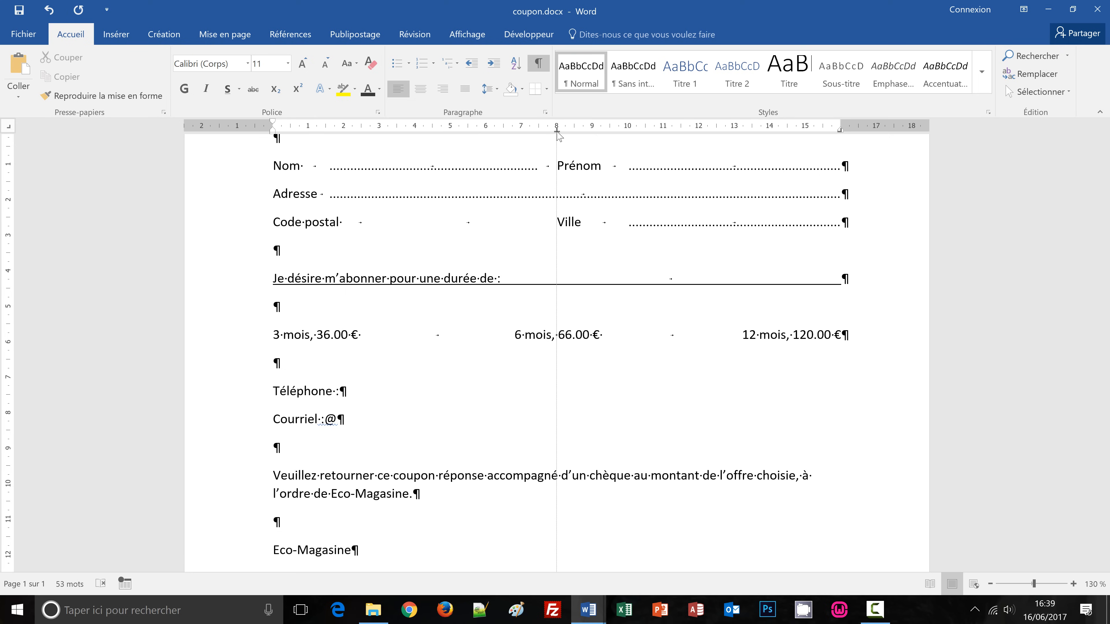
drag(557, 134, 557, 134)
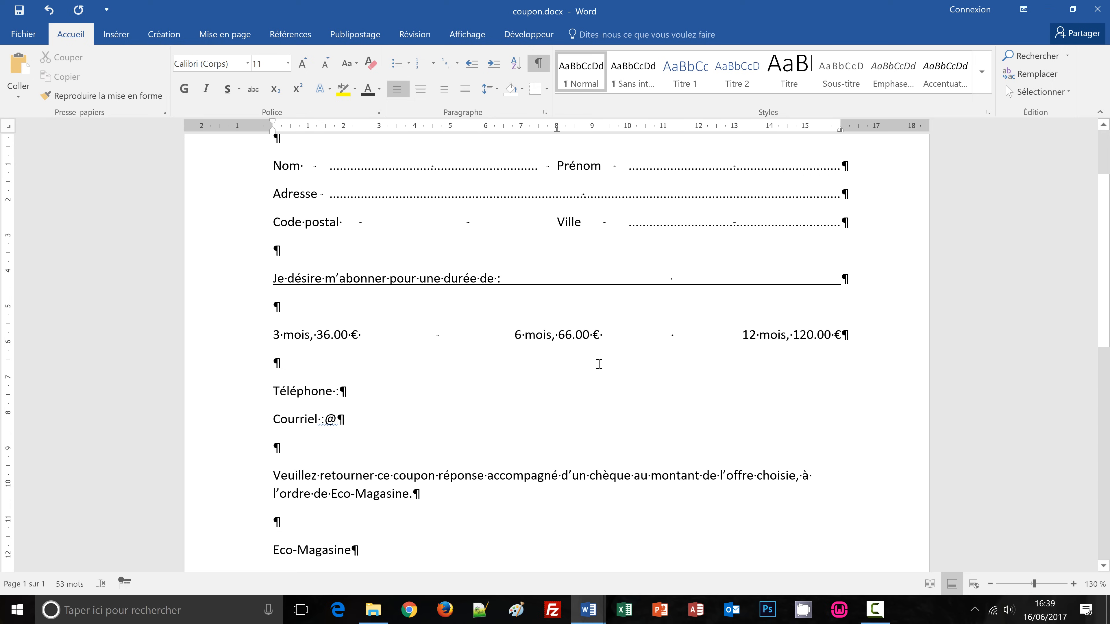
click(371, 391)
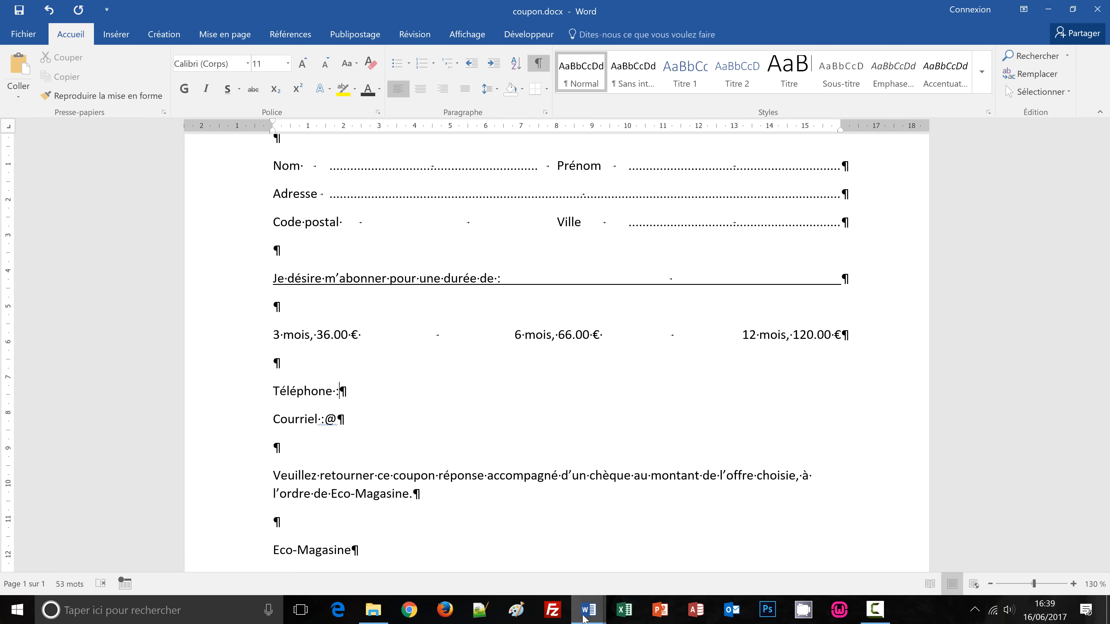
mouse_move(584, 618)
click(508, 587)
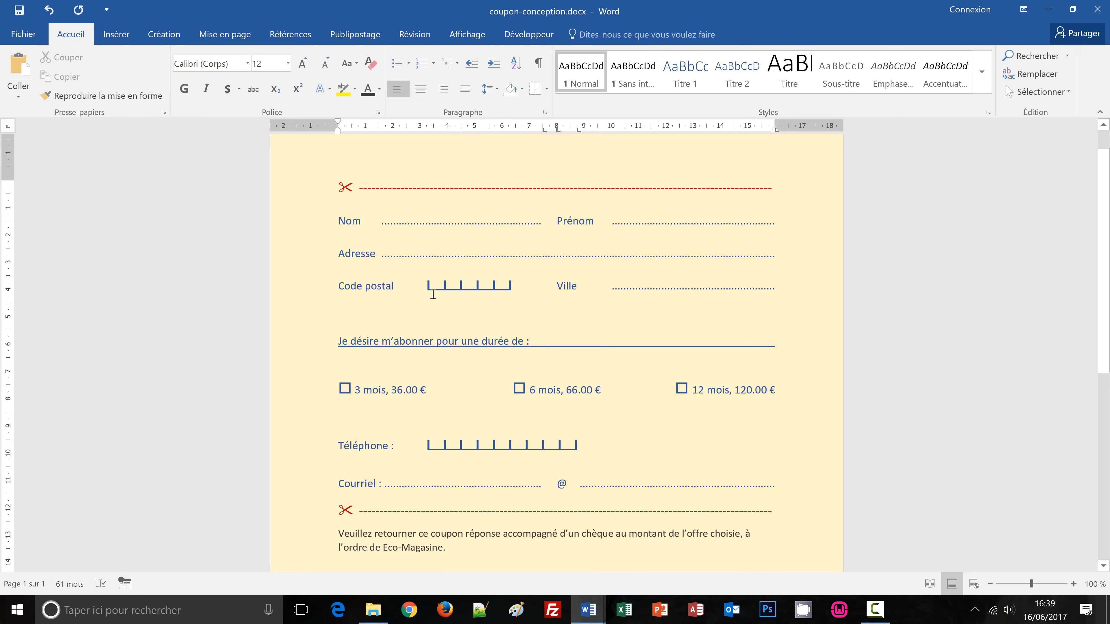
mouse_move(589, 620)
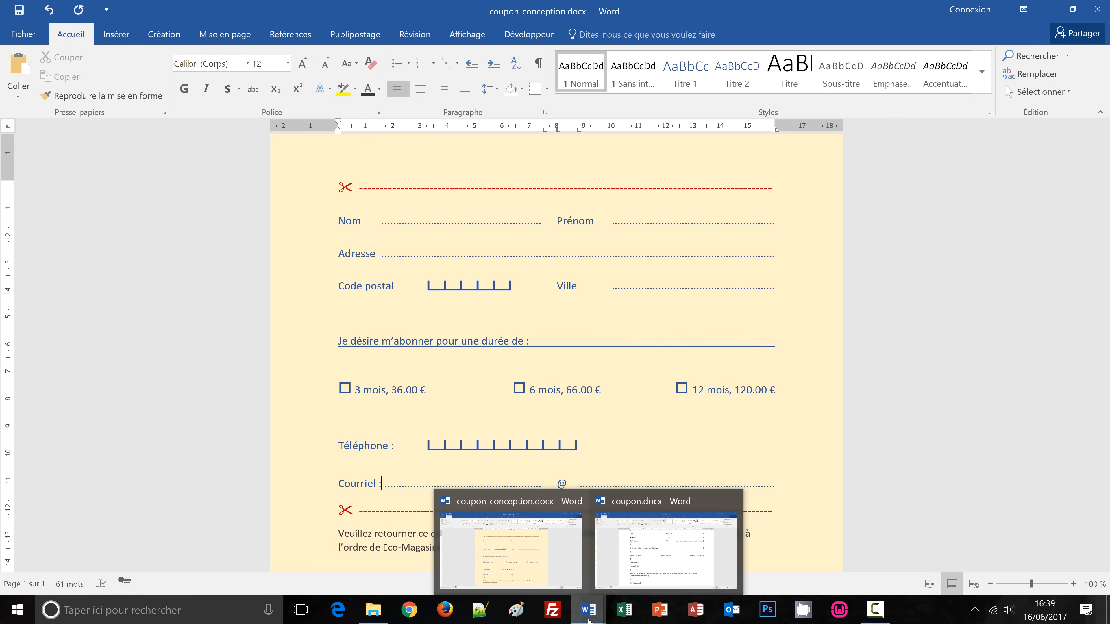
click(643, 551)
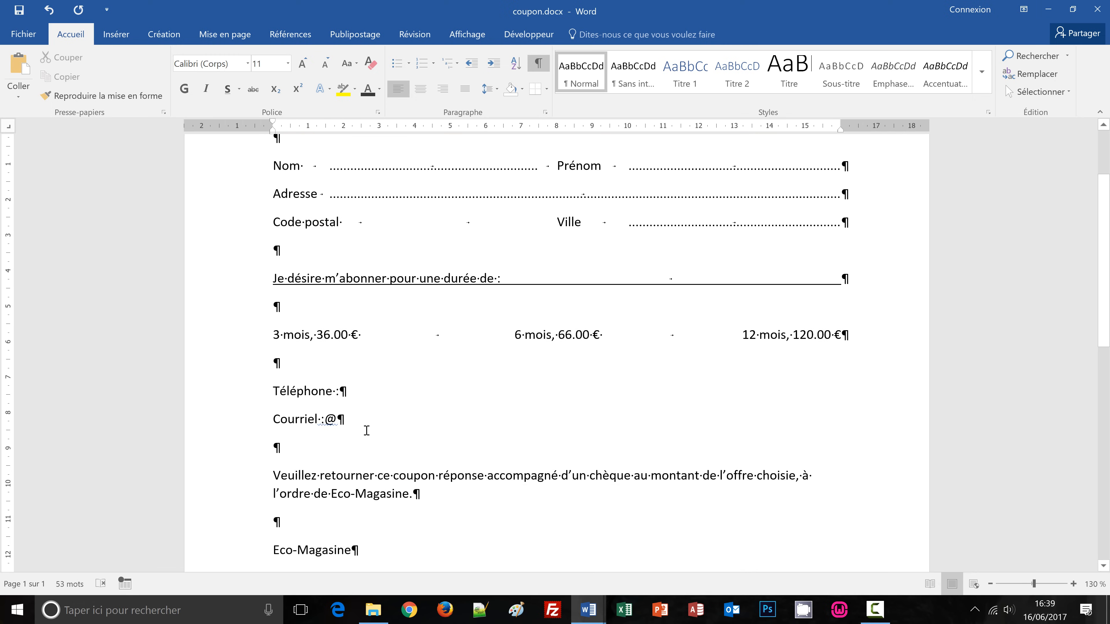
Insert a tab after 'Téléphone :' aligned to a new tab stop near 3 cm.
key(Tab)
click(9, 129)
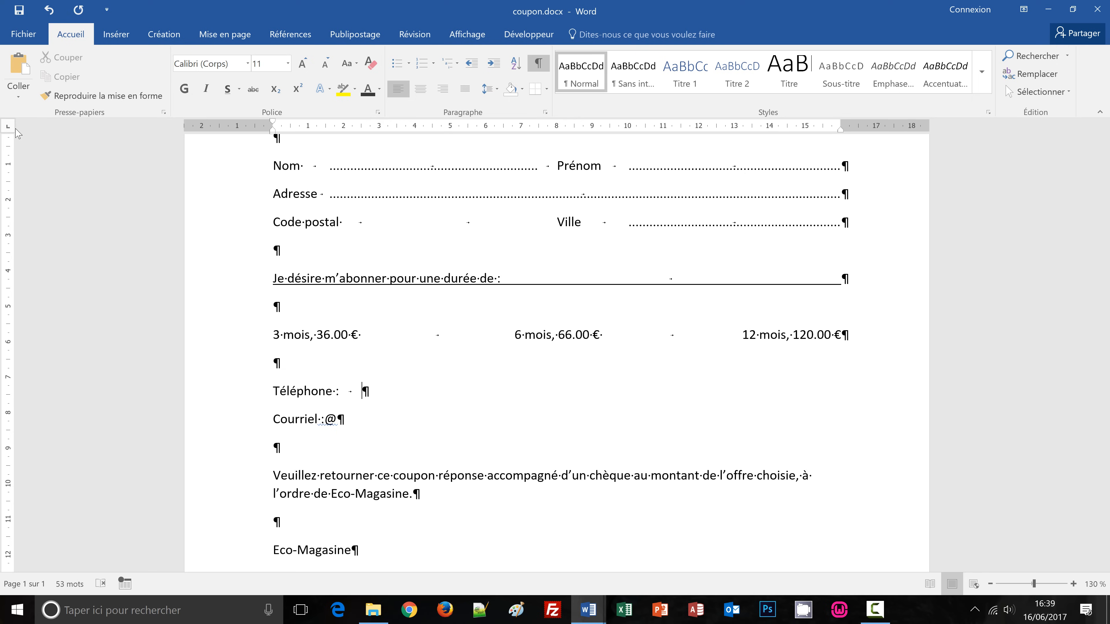
click(380, 130)
click(366, 226)
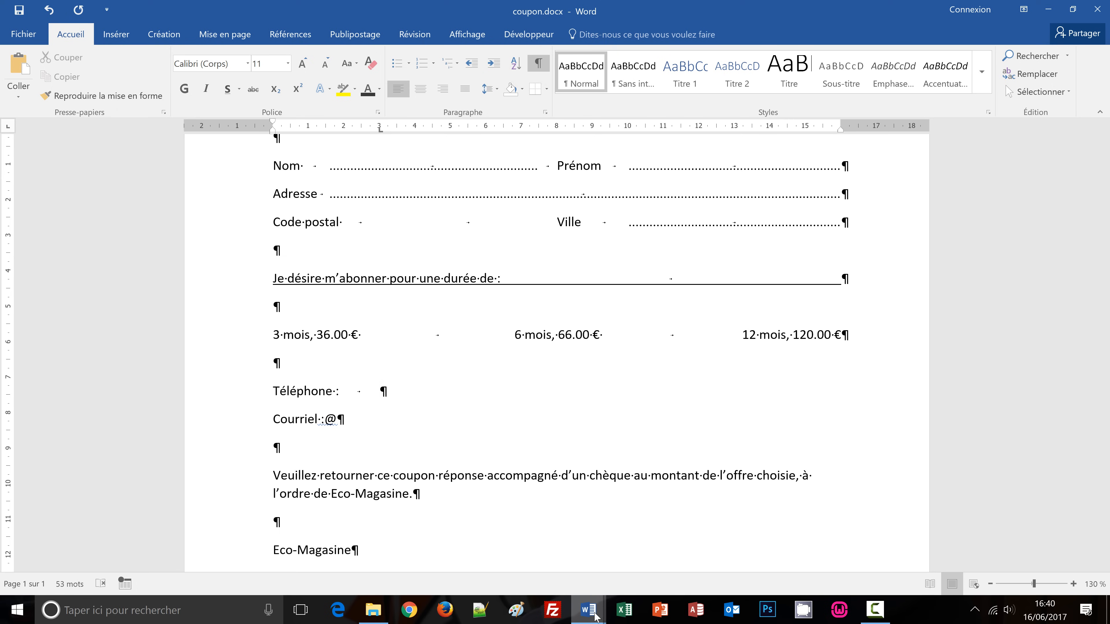
Compare the spacing around @ on the model's Courriel line, then return to coupon.docx.
mouse_move(595, 617)
click(507, 542)
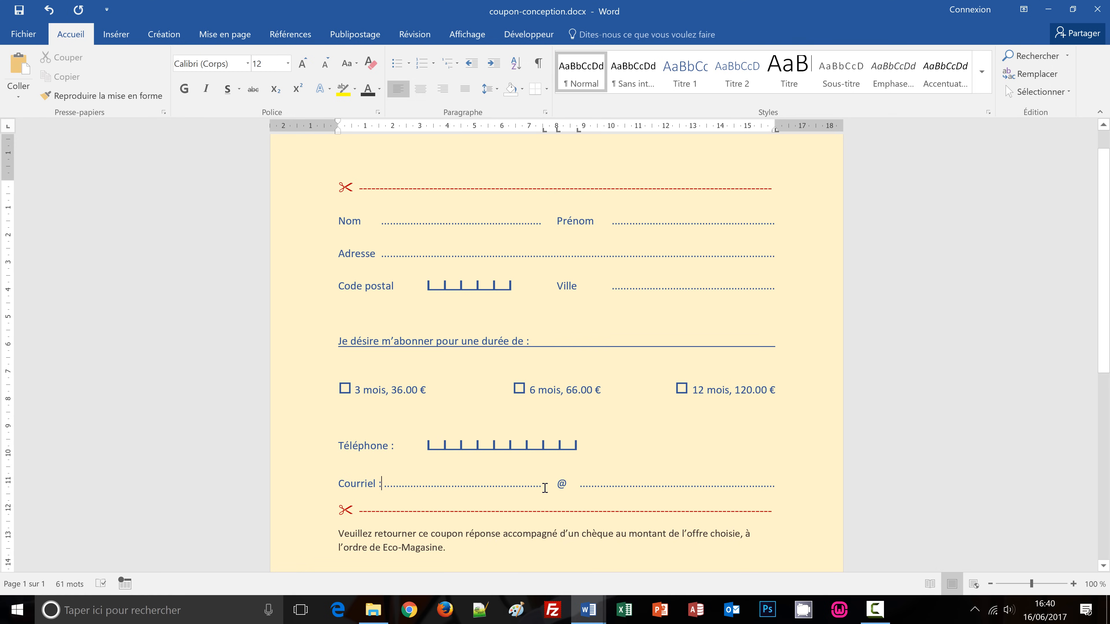
drag(544, 489, 557, 490)
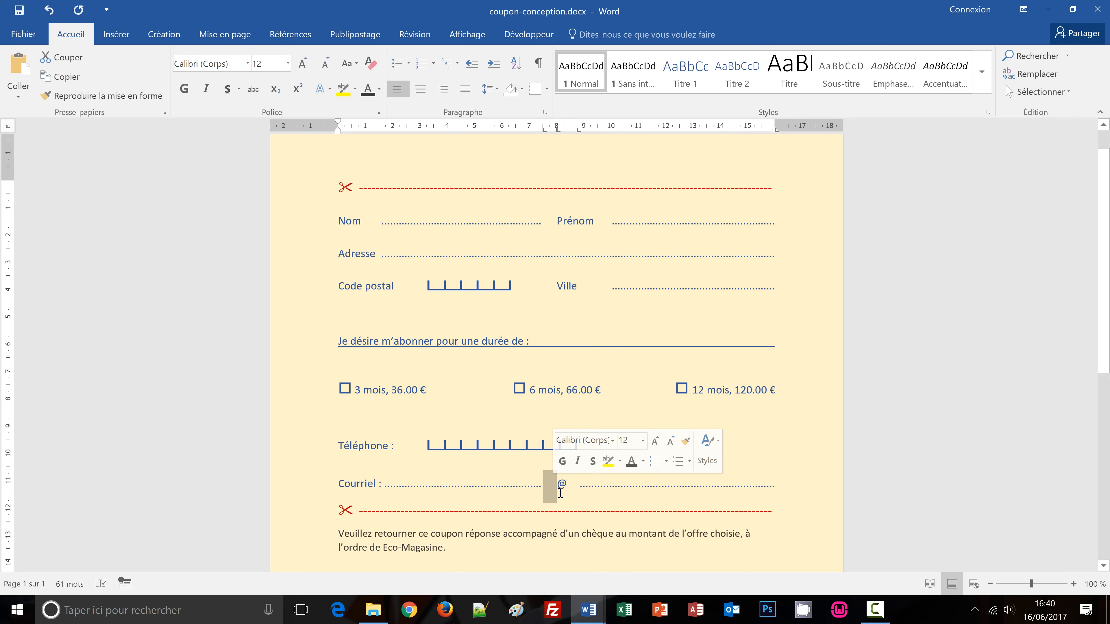
drag(567, 487, 578, 487)
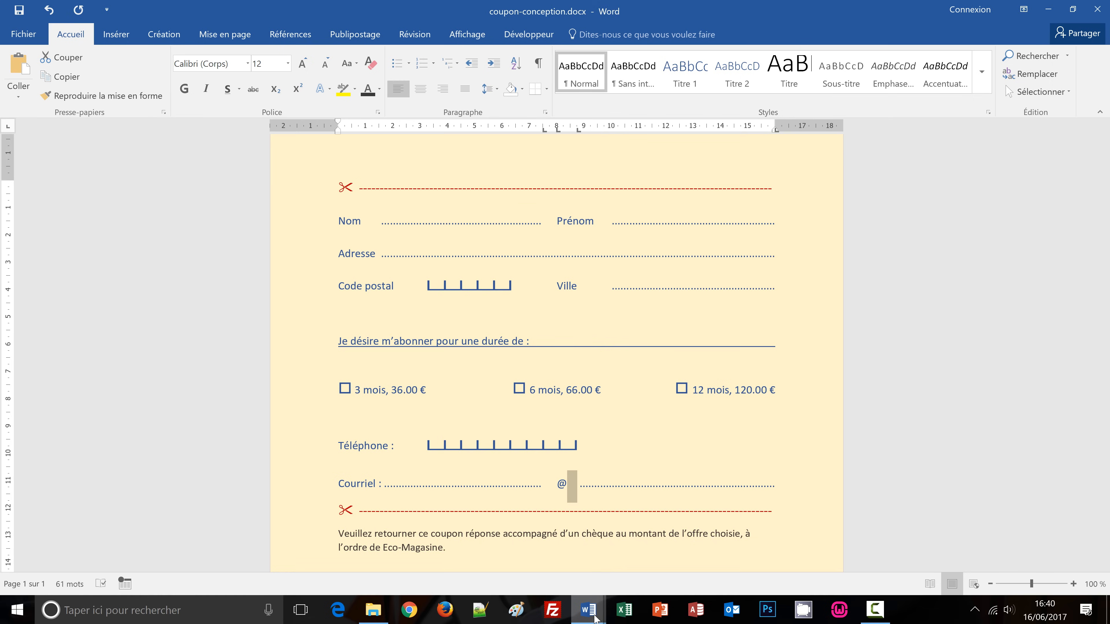
mouse_move(588, 609)
click(629, 578)
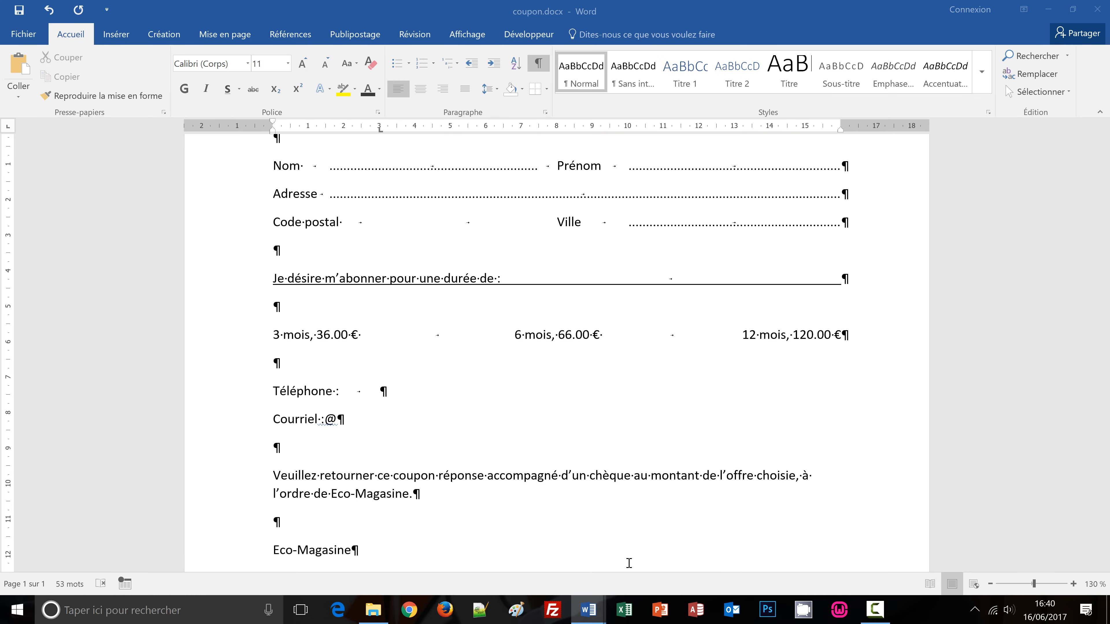
Insert tabs before and after the @ on the Courriel line.
click(327, 420)
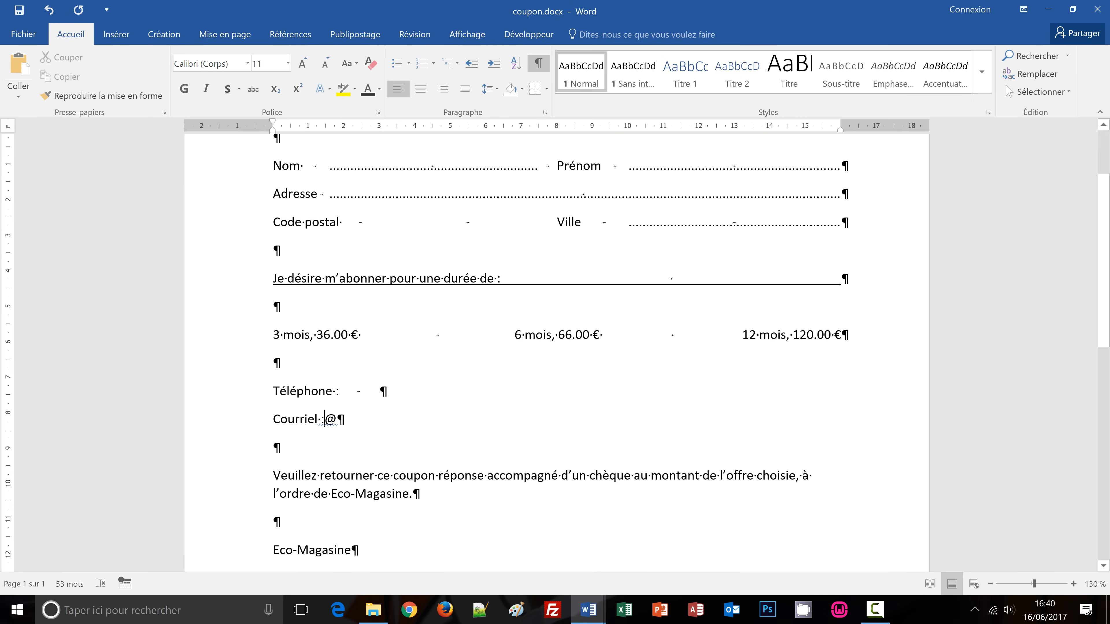
key(Tab)
key(Tab)
key(Right)
key(Tab)
key(Tab)
click(538, 66)
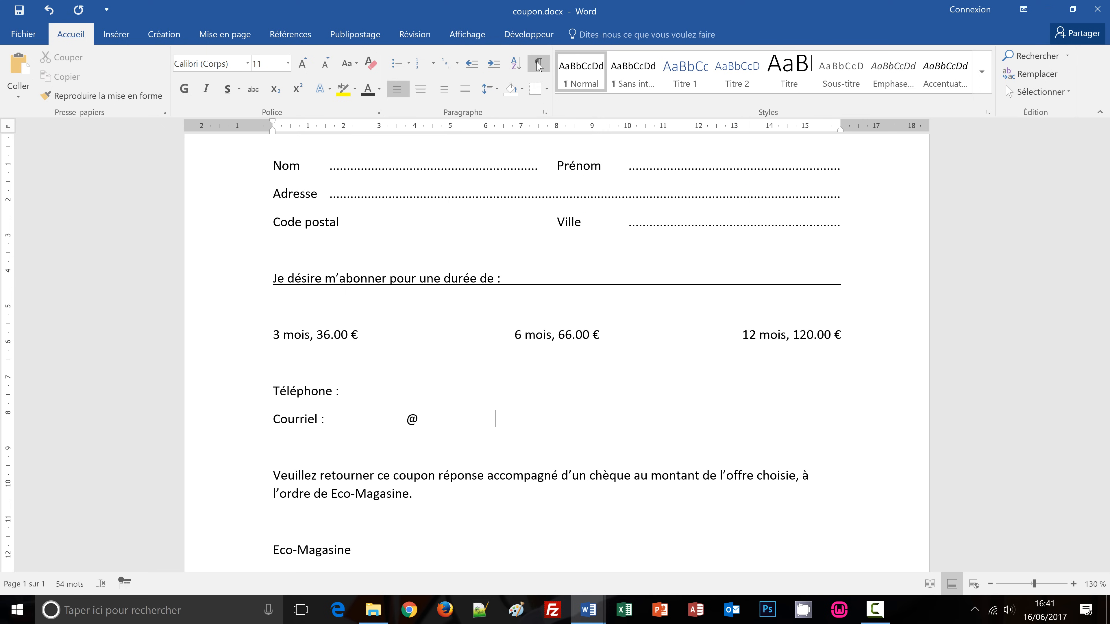
scroll(664, 402, up, 2)
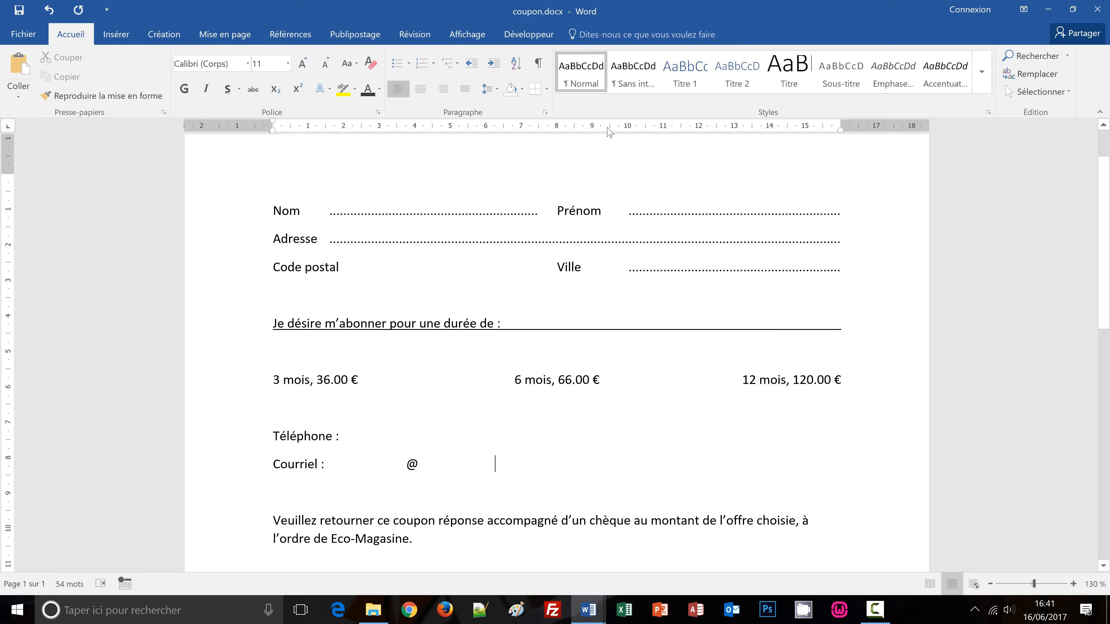
click(537, 66)
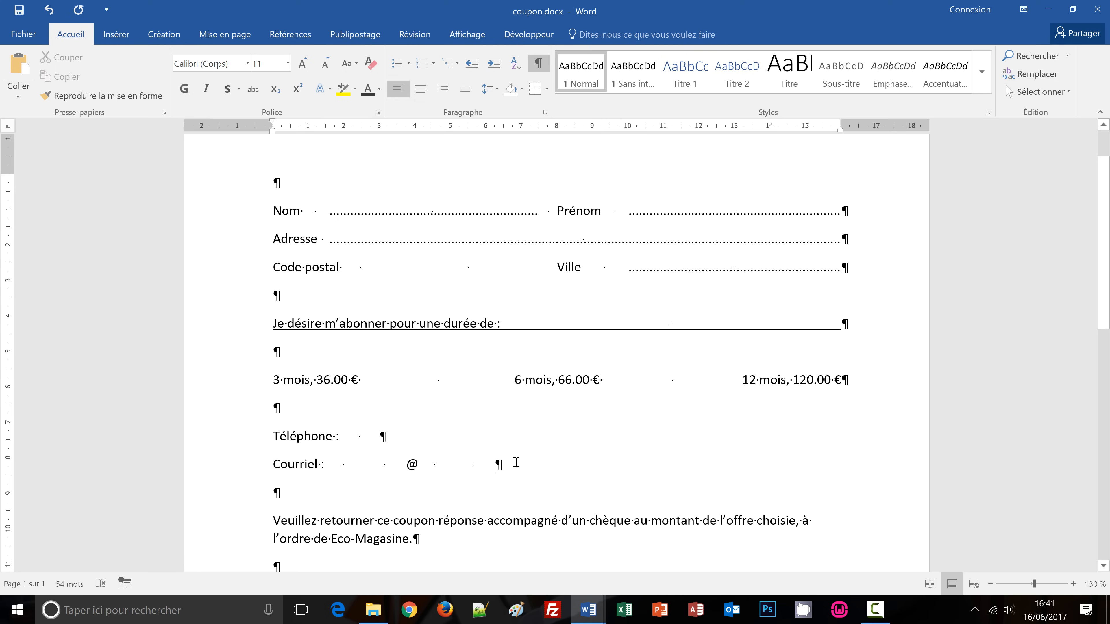
click(199, 468)
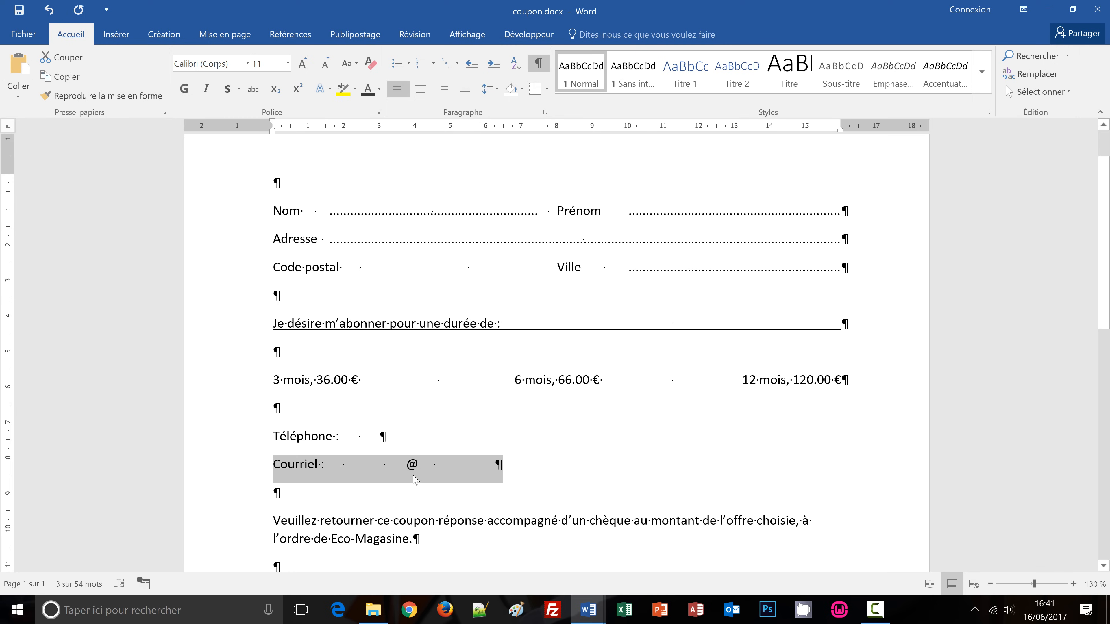
click(397, 465)
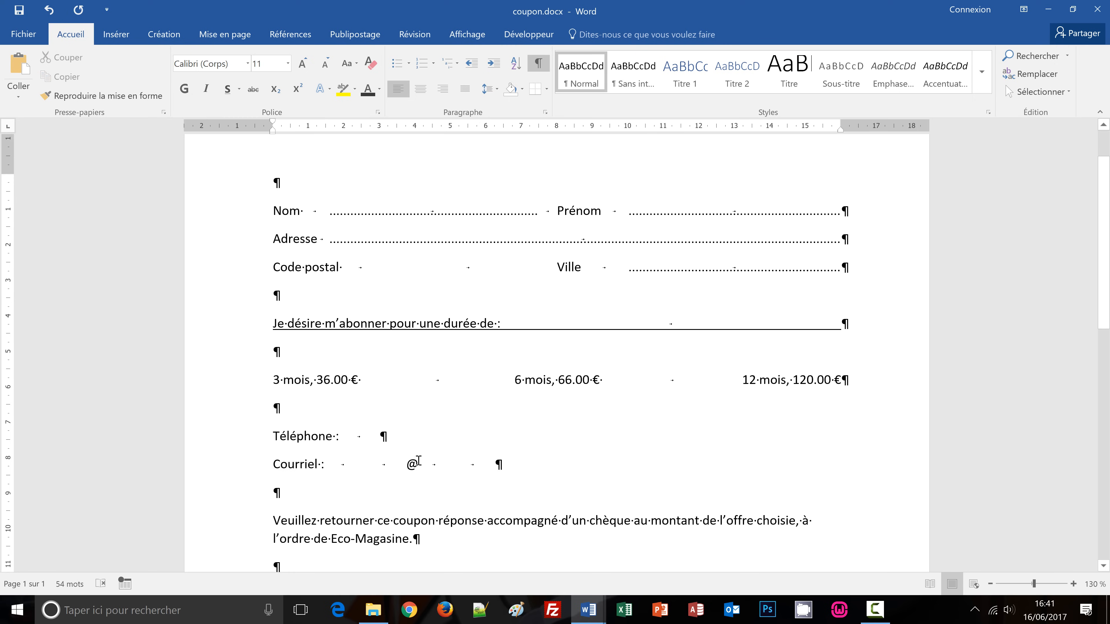
Add Courriel tab stops near 9 cm and at 16 cm.
click(540, 131)
double_click(426, 465)
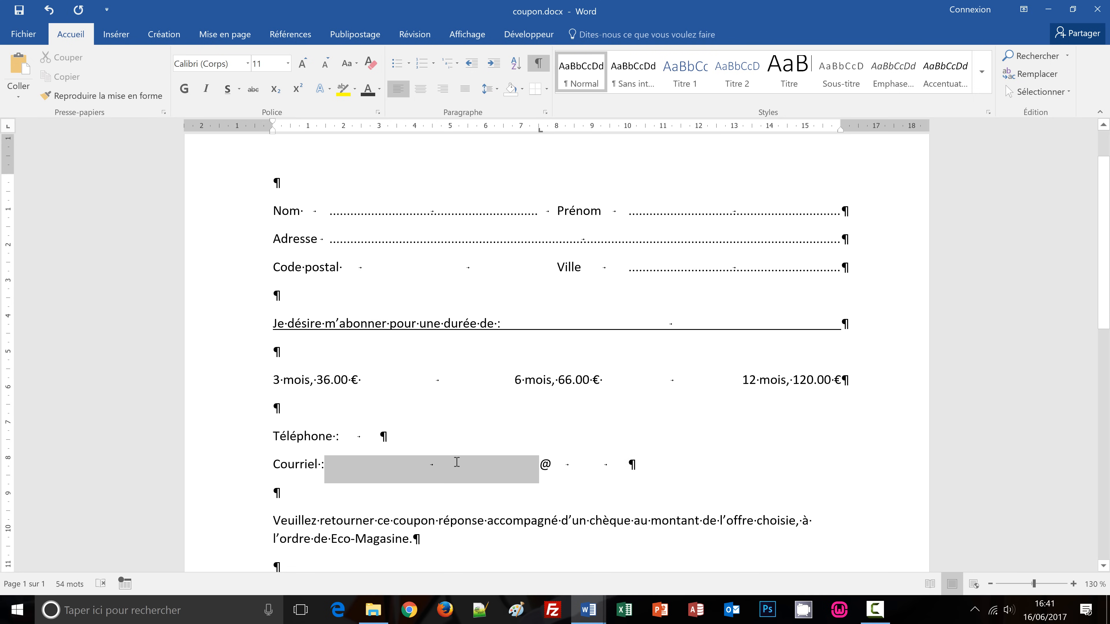
click(539, 130)
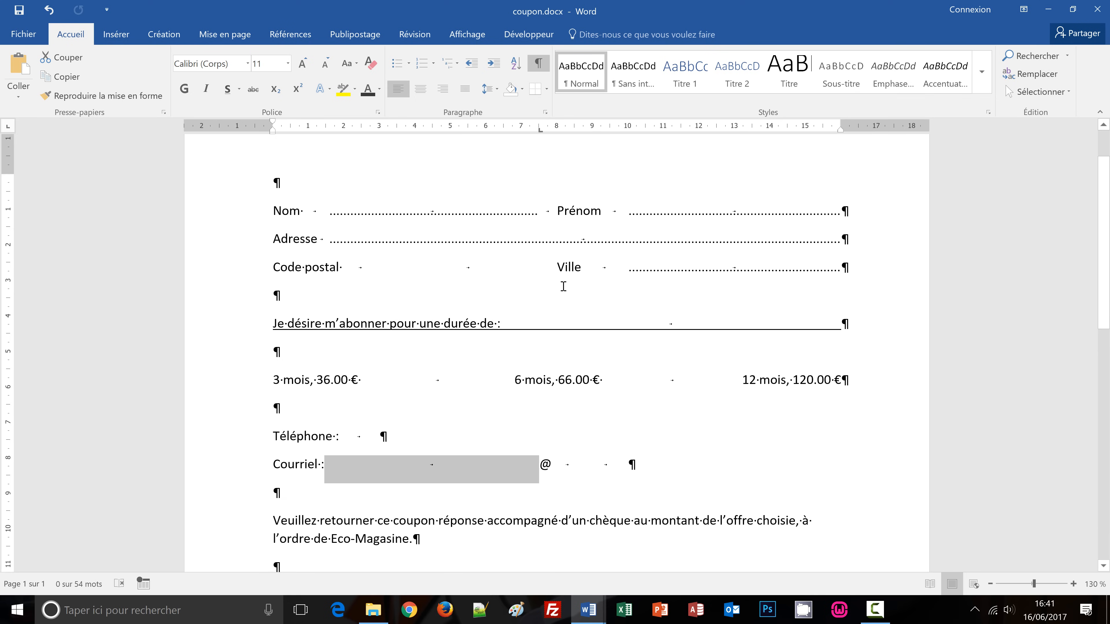
drag(556, 130, 557, 131)
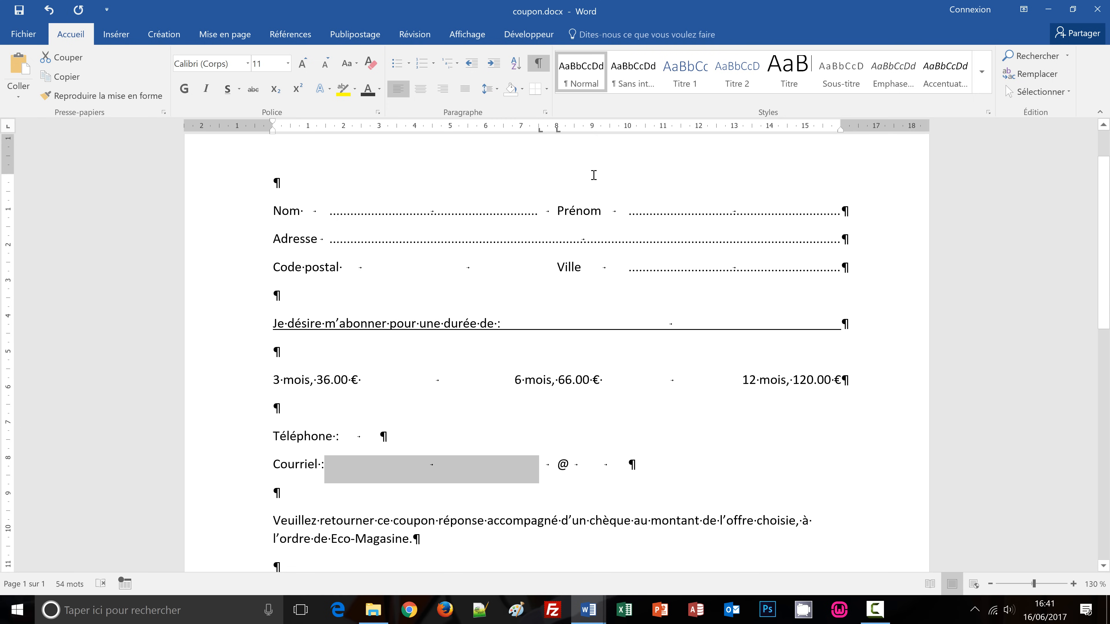
click(584, 128)
click(824, 130)
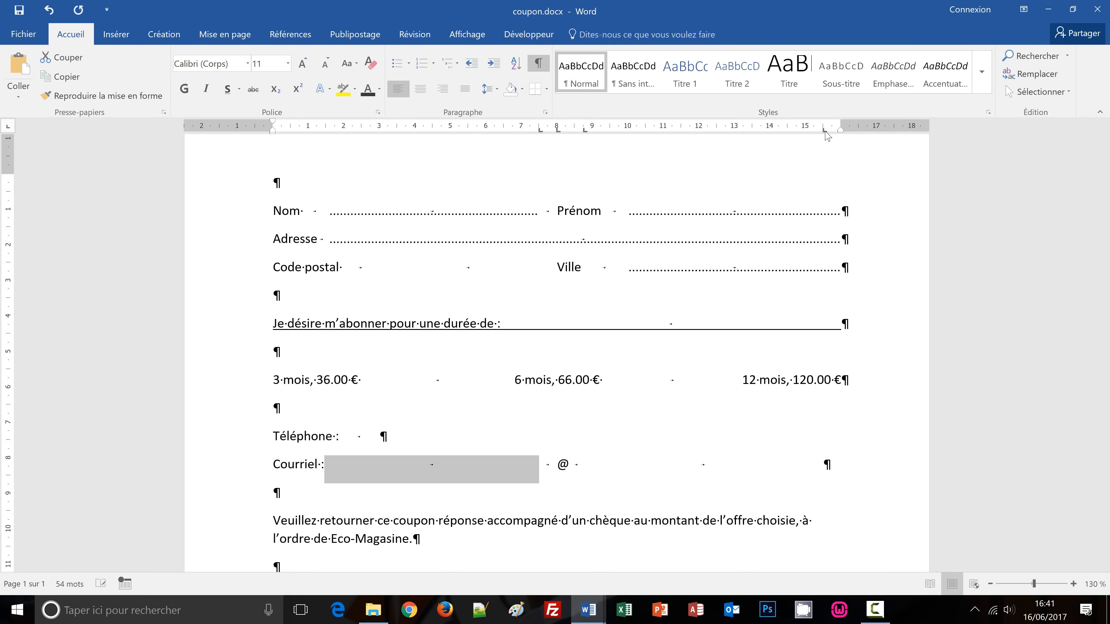
drag(823, 130, 839, 130)
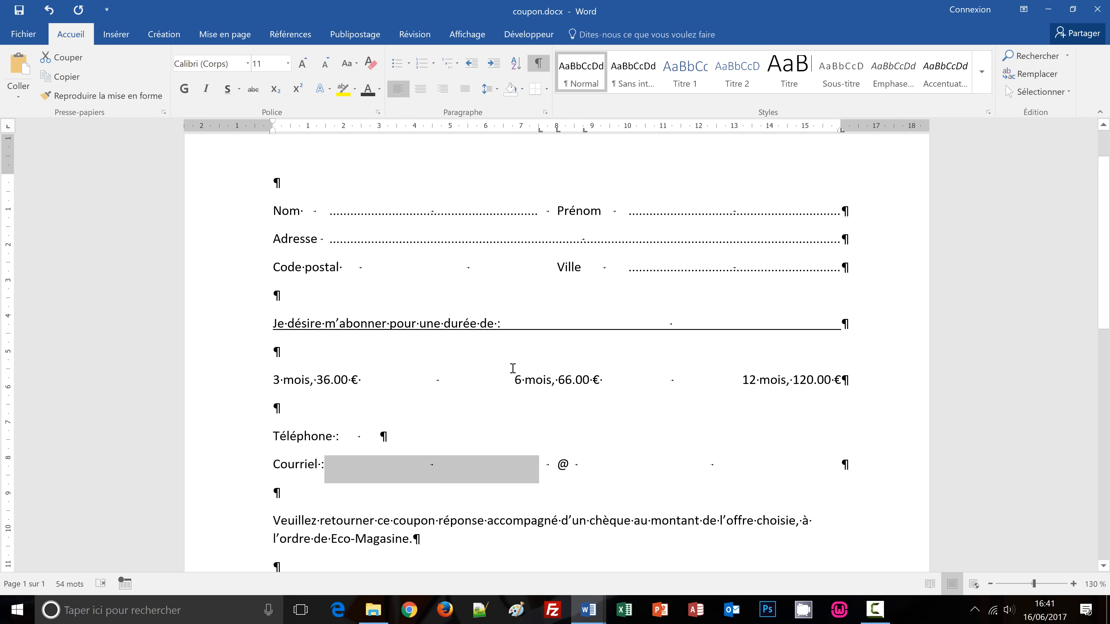
Give the Courriel tab stops at 7,5 cm and 16 cm dotted leaders (option 2).
double_click(539, 131)
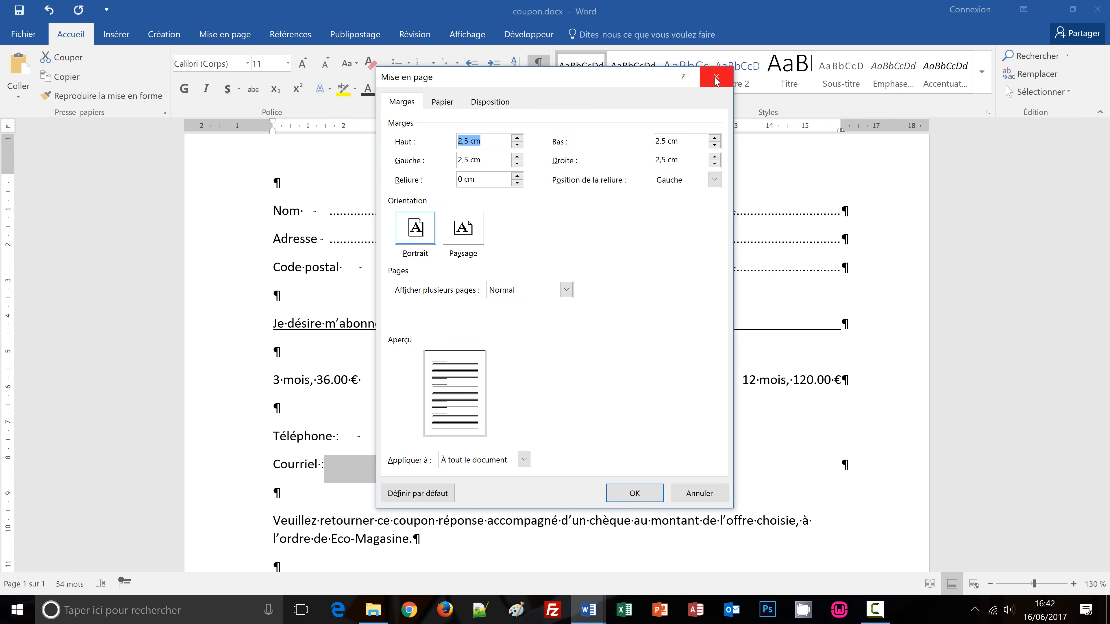
click(716, 79)
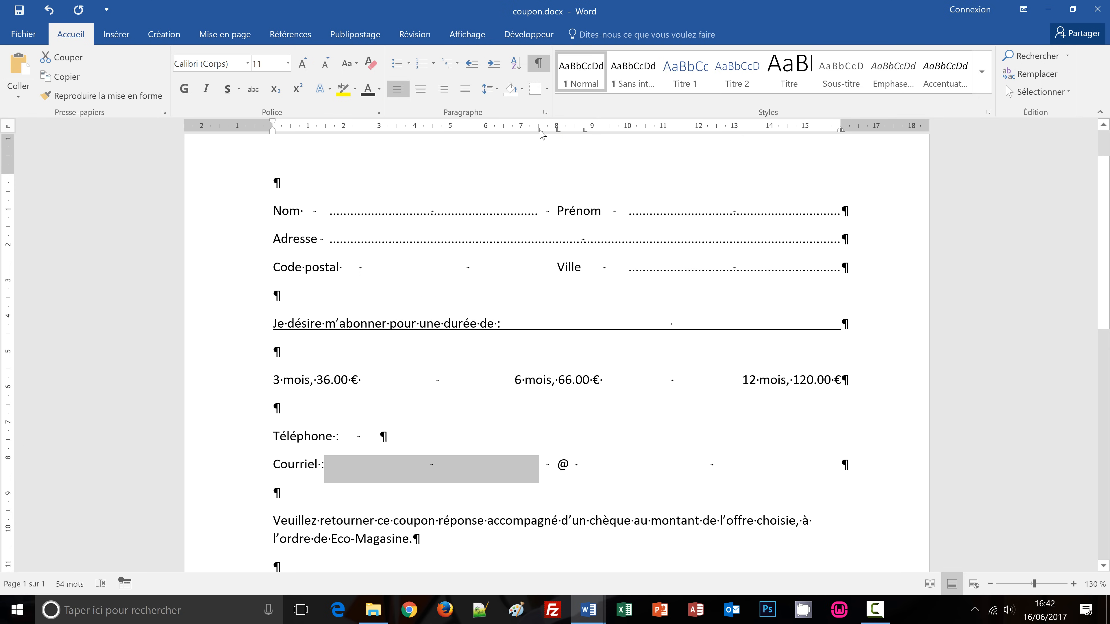
double_click(540, 130)
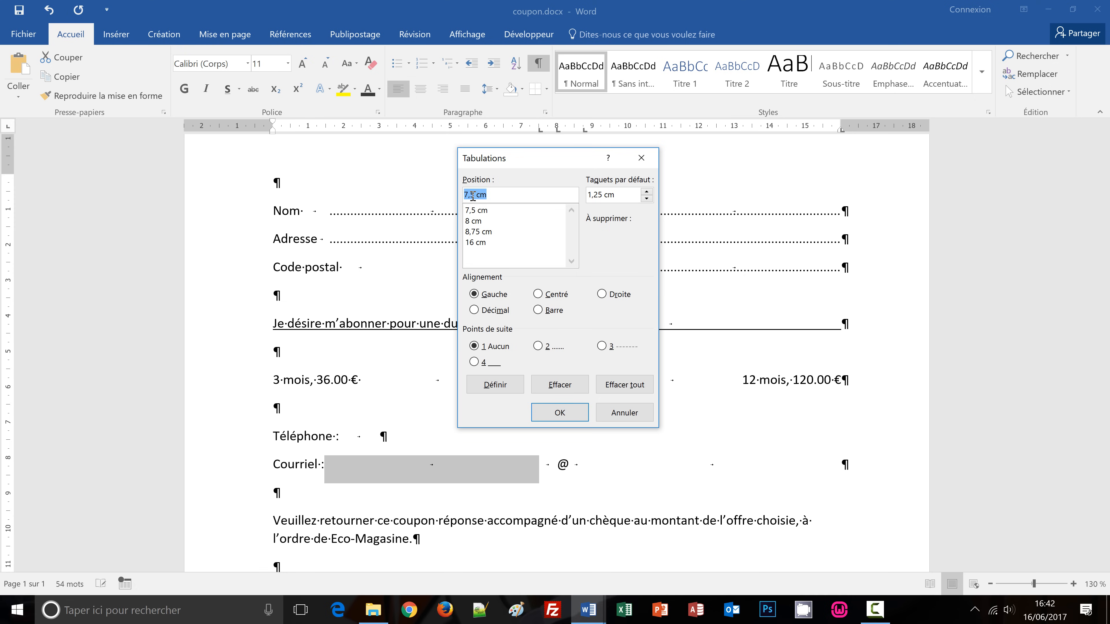
click(478, 213)
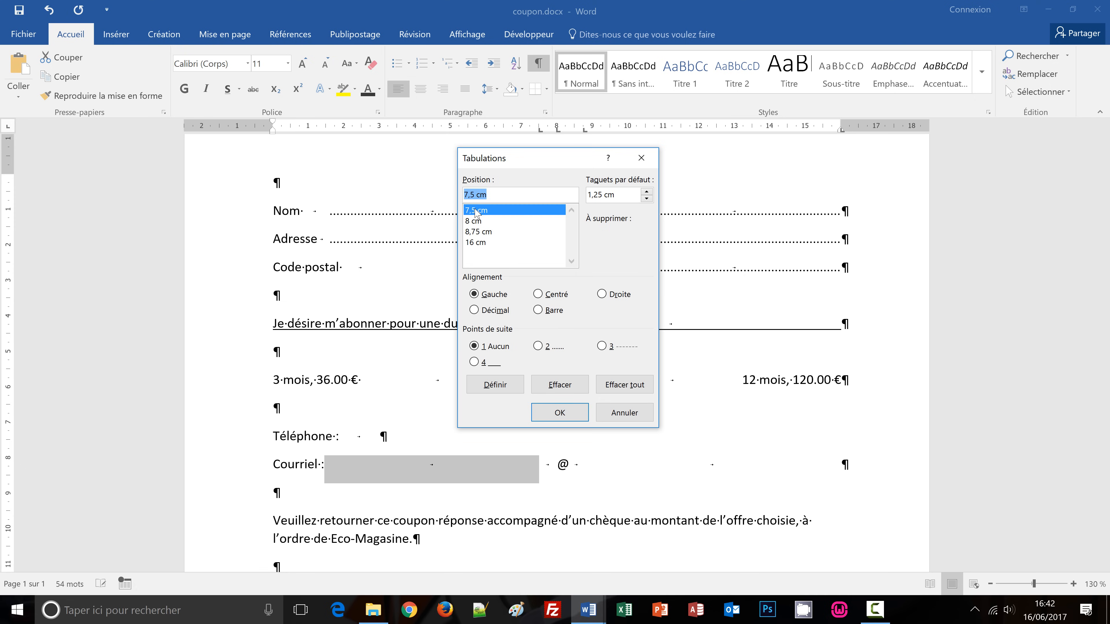
click(539, 346)
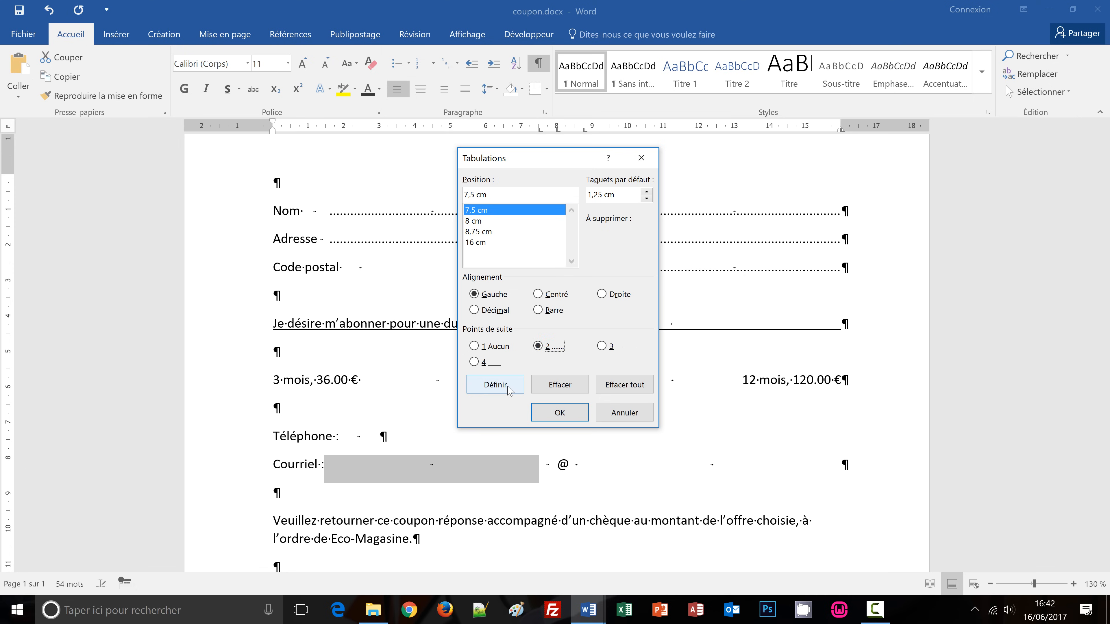
click(495, 385)
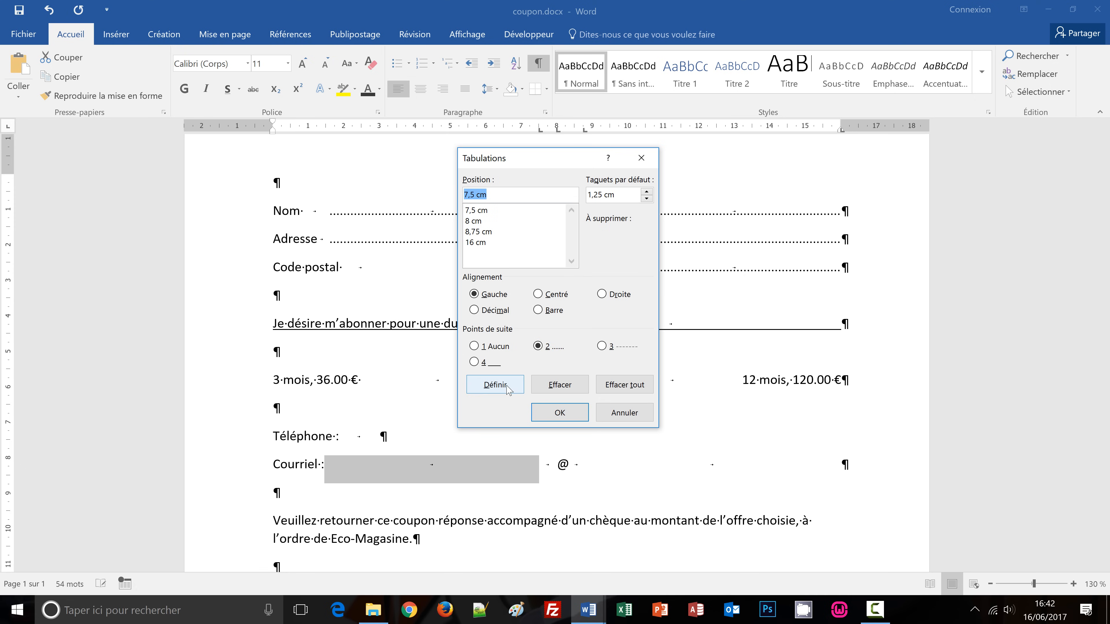
click(474, 243)
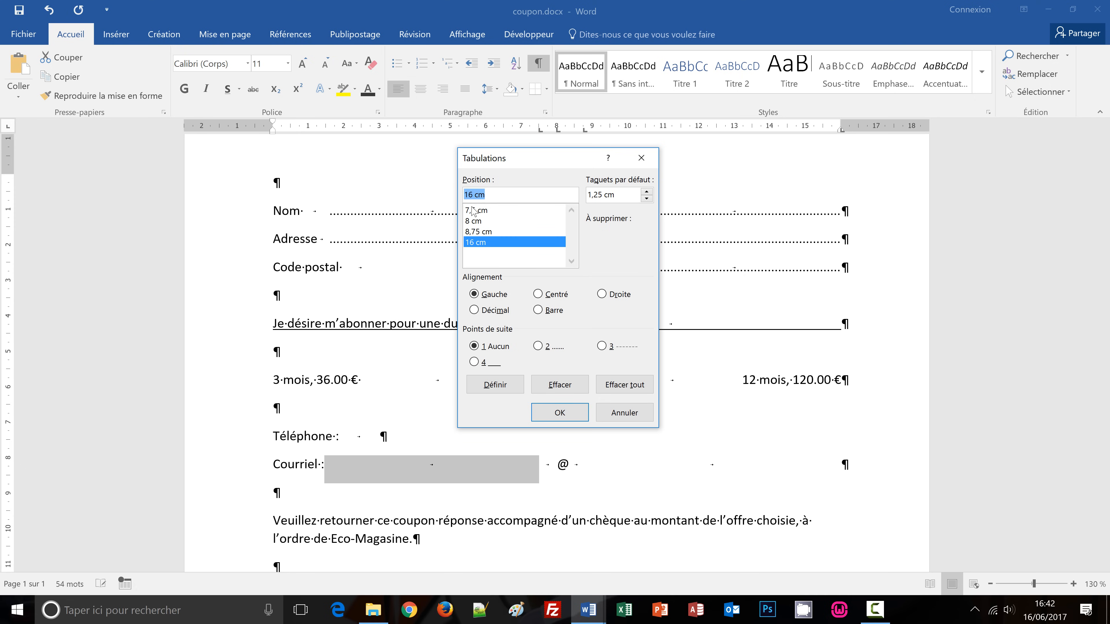
click(538, 347)
click(566, 413)
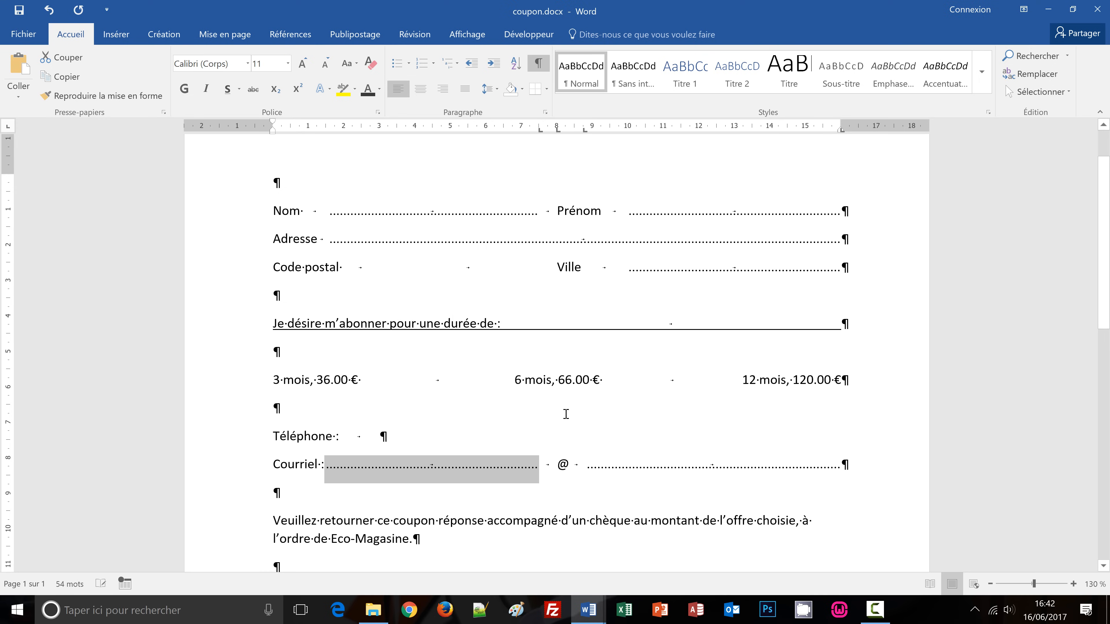
click(648, 440)
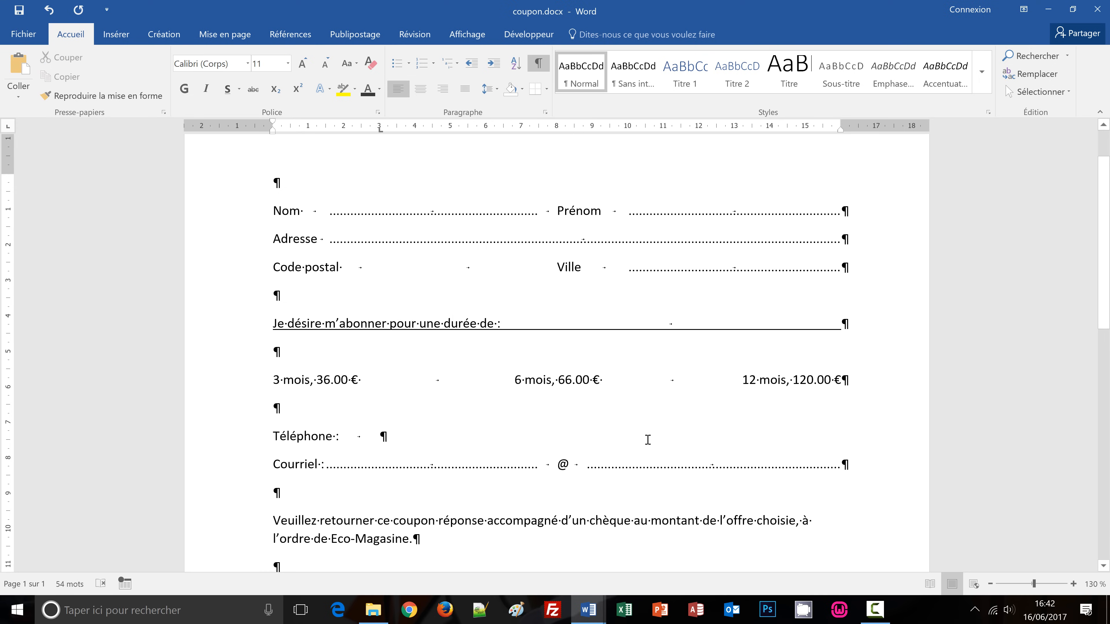
click(538, 65)
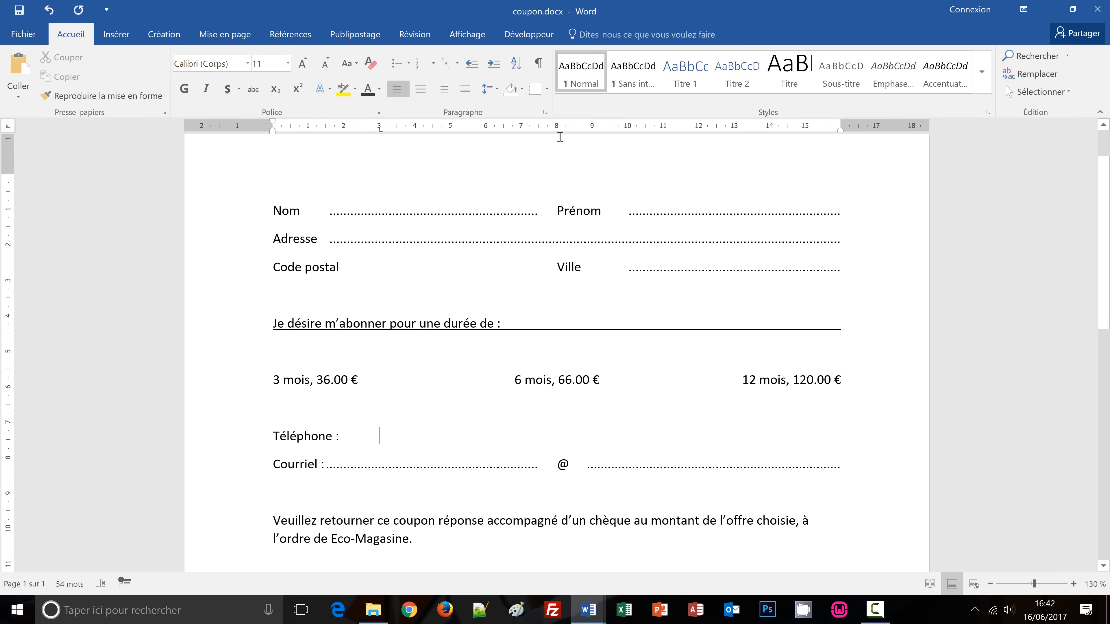
click(538, 70)
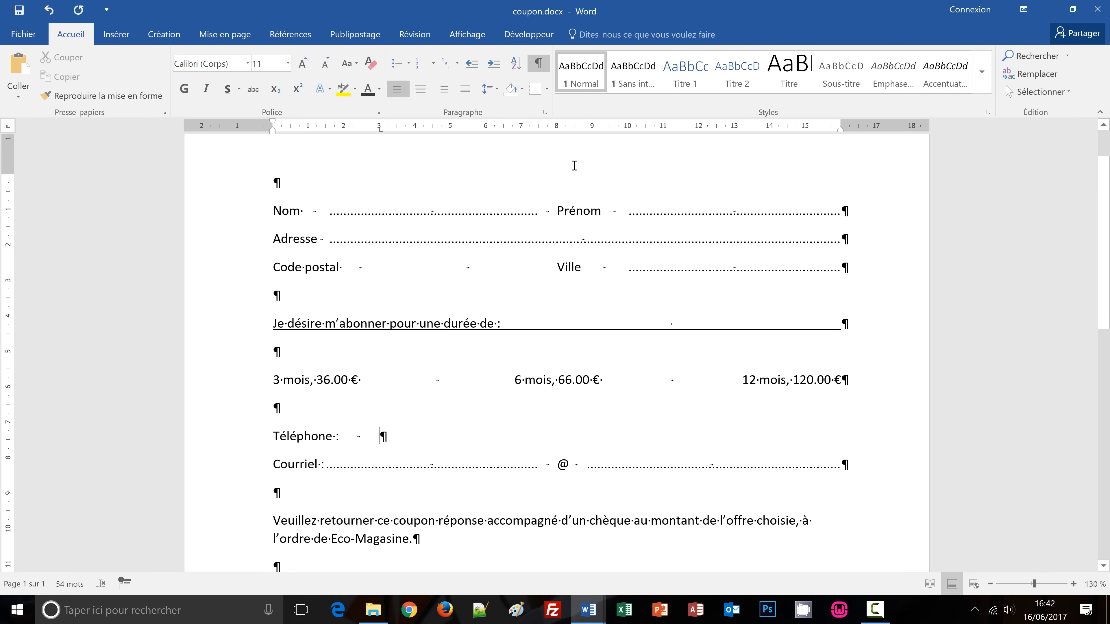
Try typing '|_|_|_|_|' test boxes after the Code postal tab, then erase them.
click(368, 268)
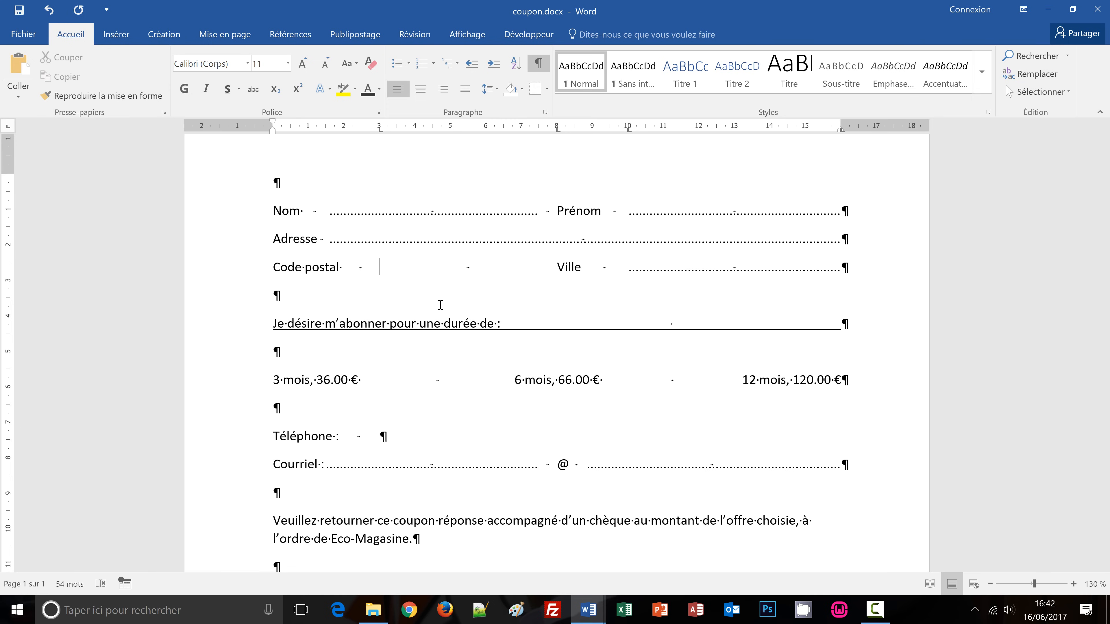
text(|)
text(_|_|_|_|)
key(BackSpace)
key(BackSpace)
key(BackSpace)
key(BackSpace)
key(BackSpace)
key(BackSpace)
key(BackSpace)
key(BackSpace)
key(BackSpace)
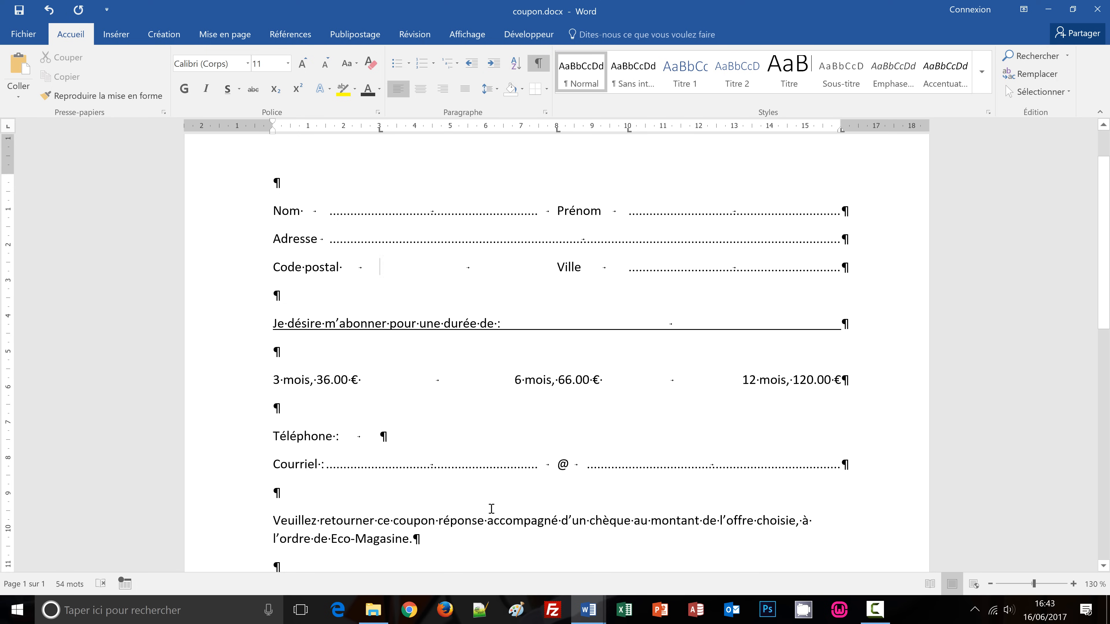
mouse_move(590, 620)
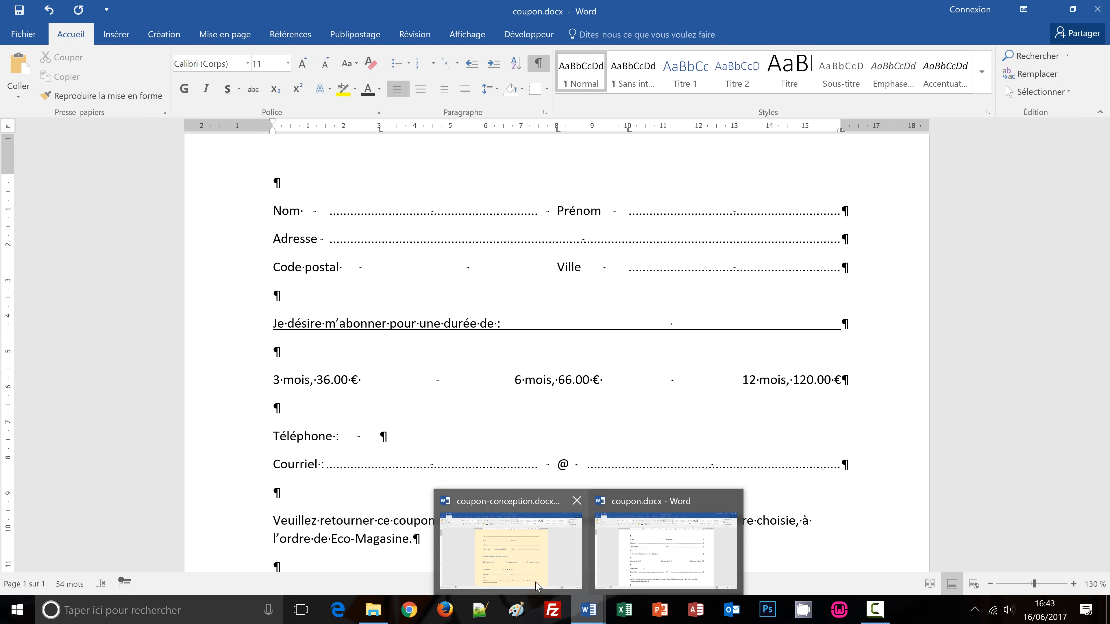
click(511, 551)
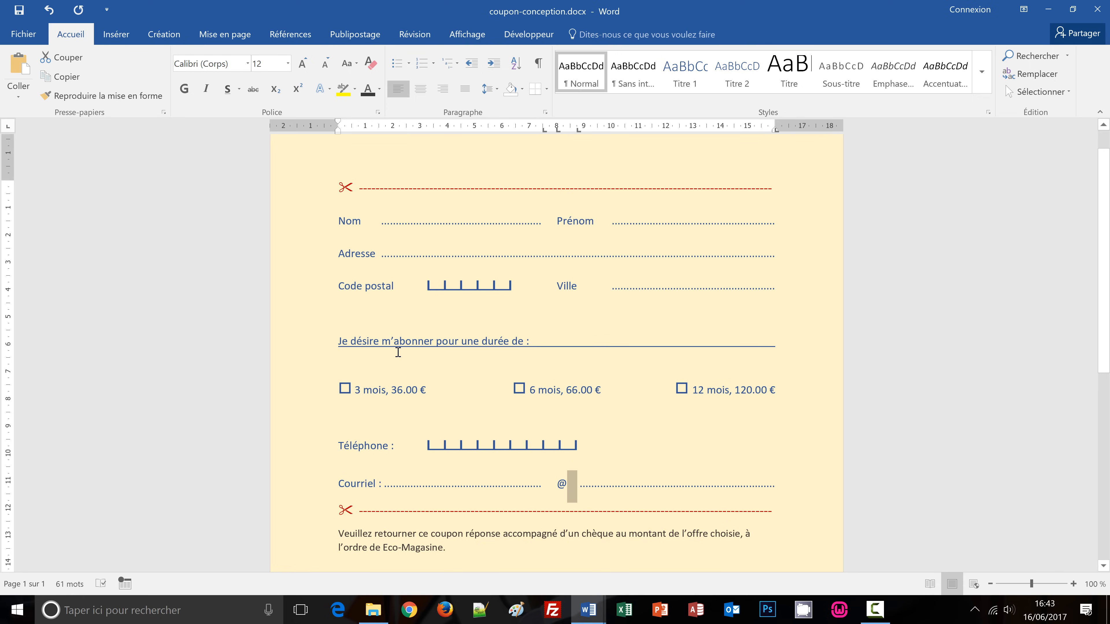
click(428, 285)
mouse_move(595, 607)
click(634, 574)
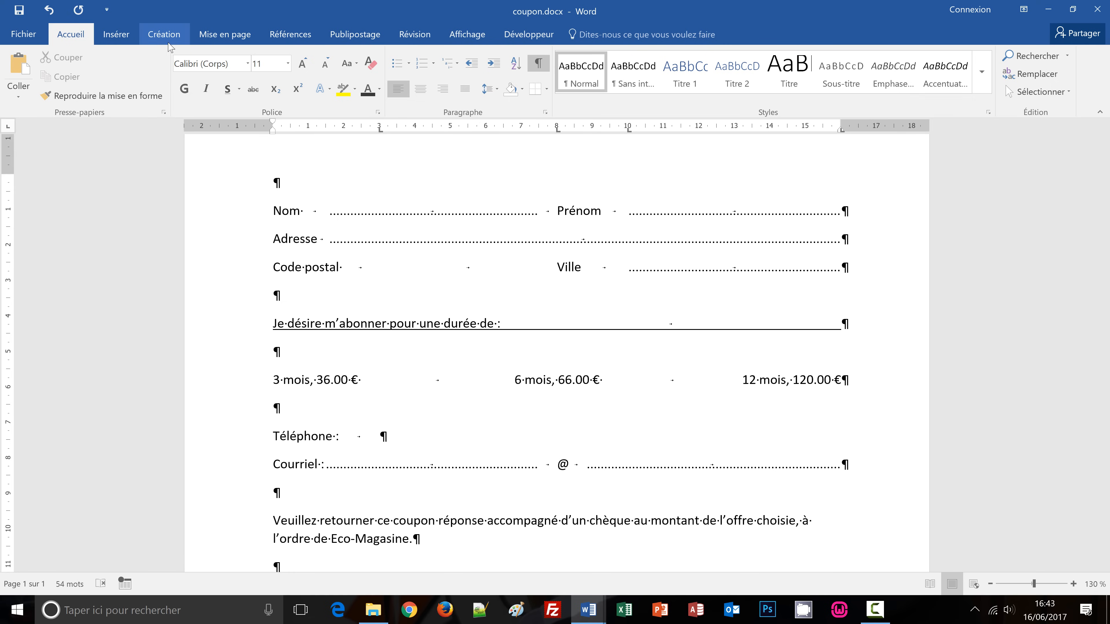
Open the Caractères spéciaux window via Insérer > Symbole > Autres symboles.
click(117, 35)
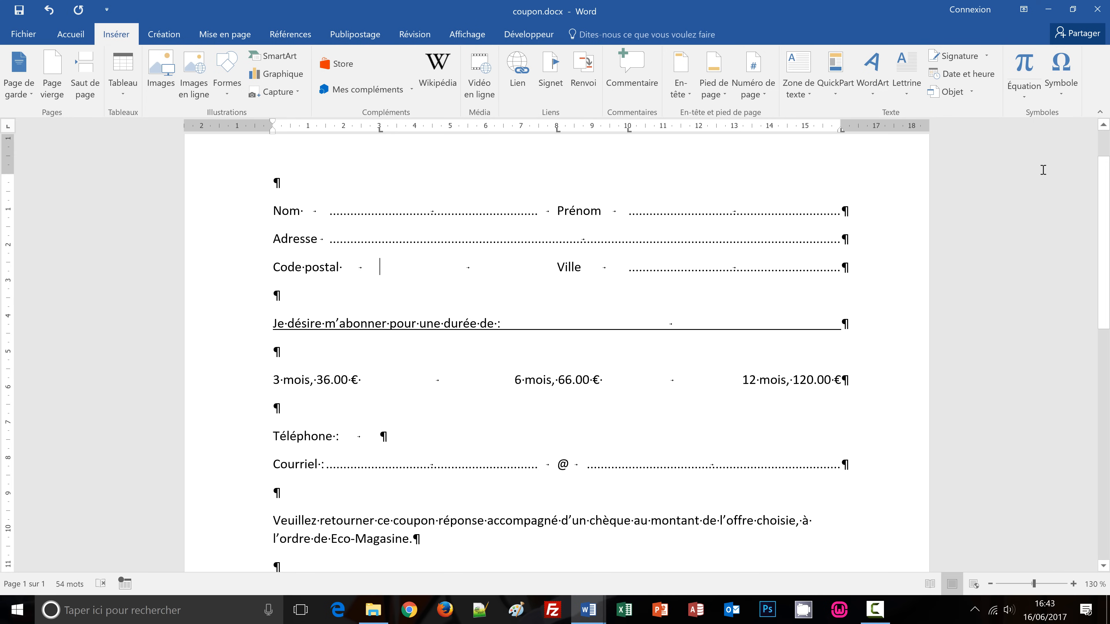
click(1069, 97)
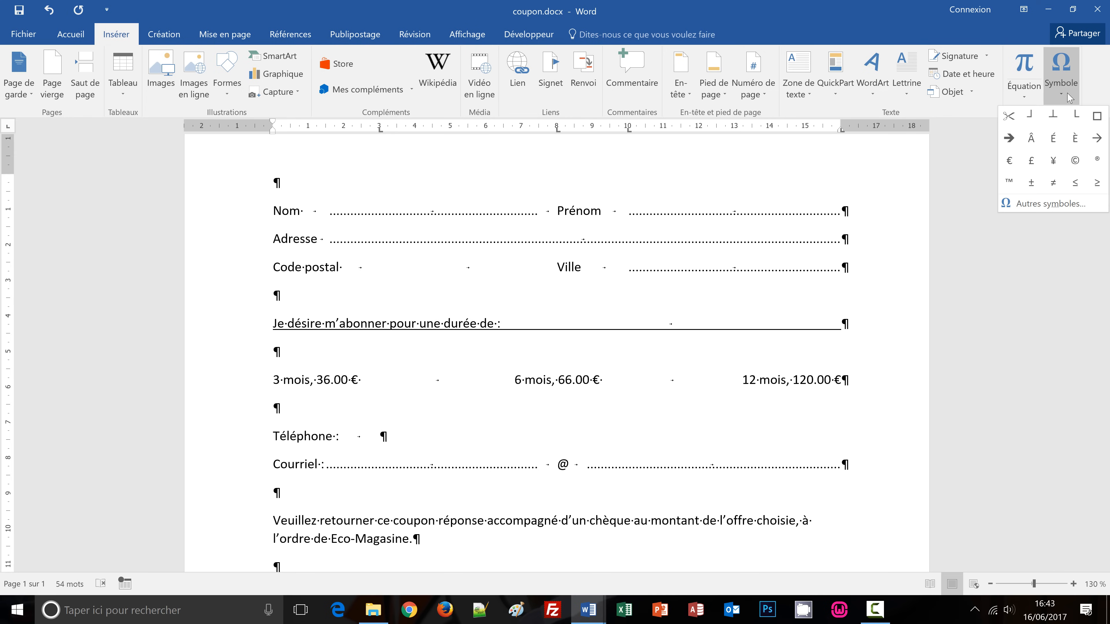
click(1039, 205)
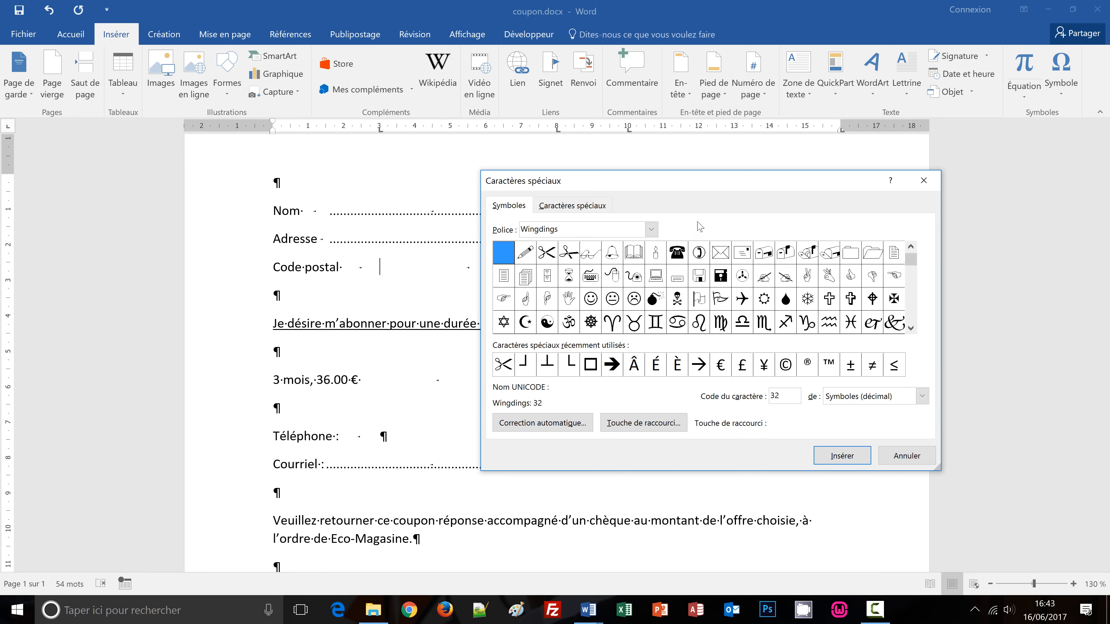
drag(689, 188, 646, 191)
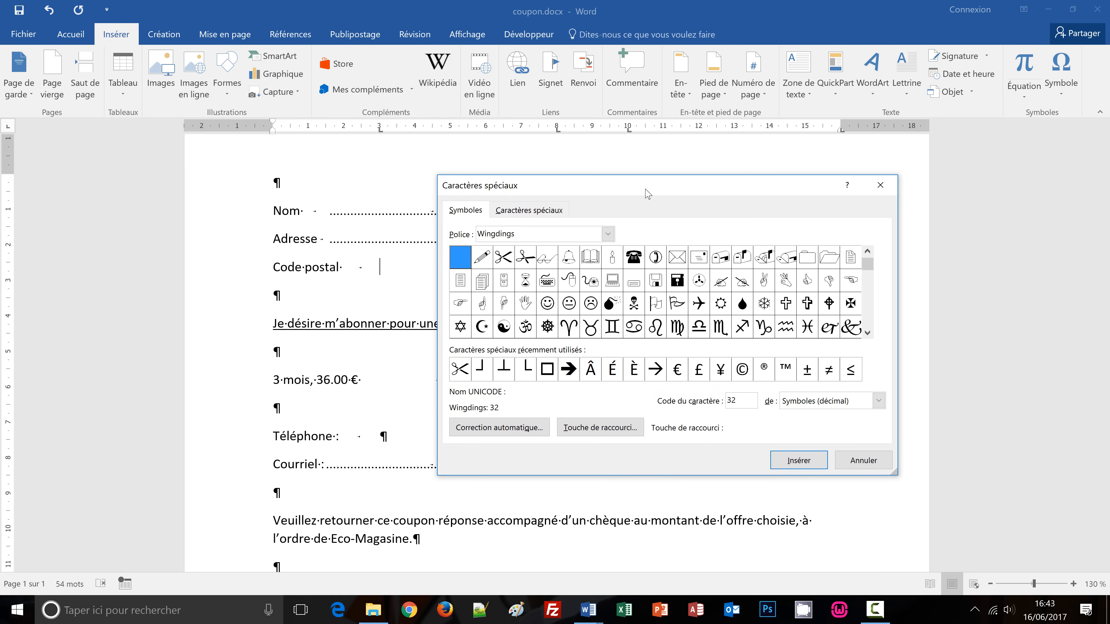
Set the symbol font to Arial and the subset to Filets.
click(608, 235)
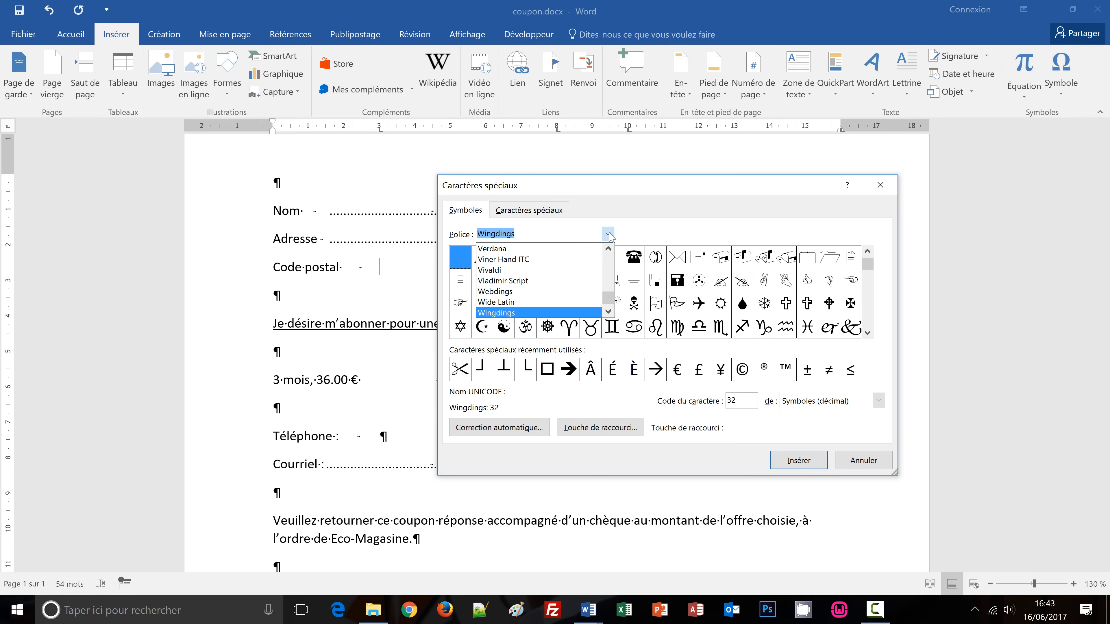
text(aria)
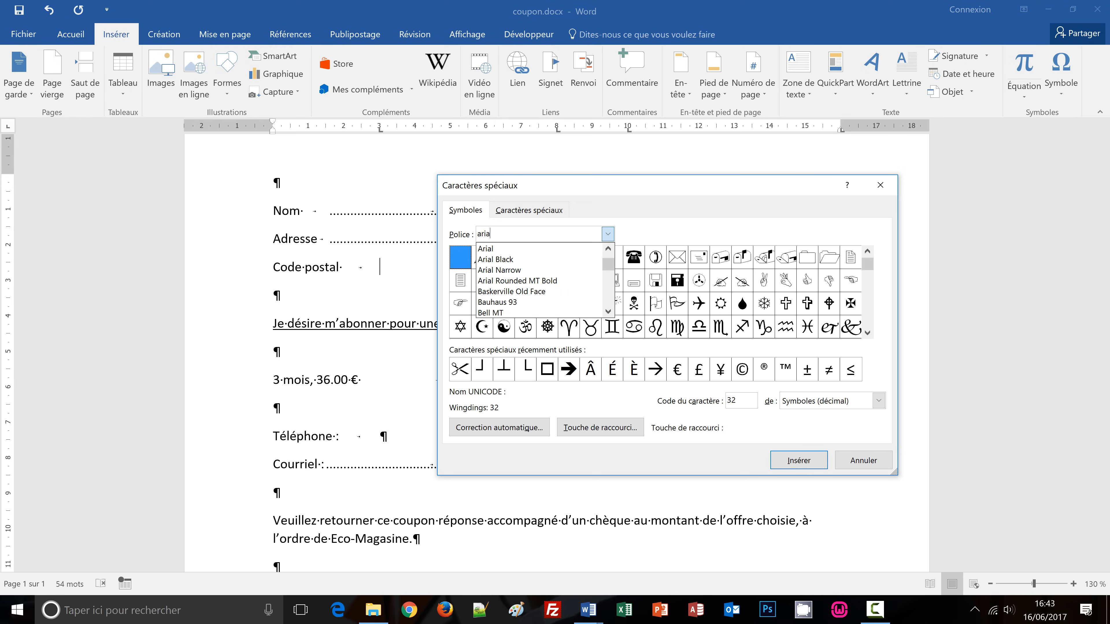
click(486, 249)
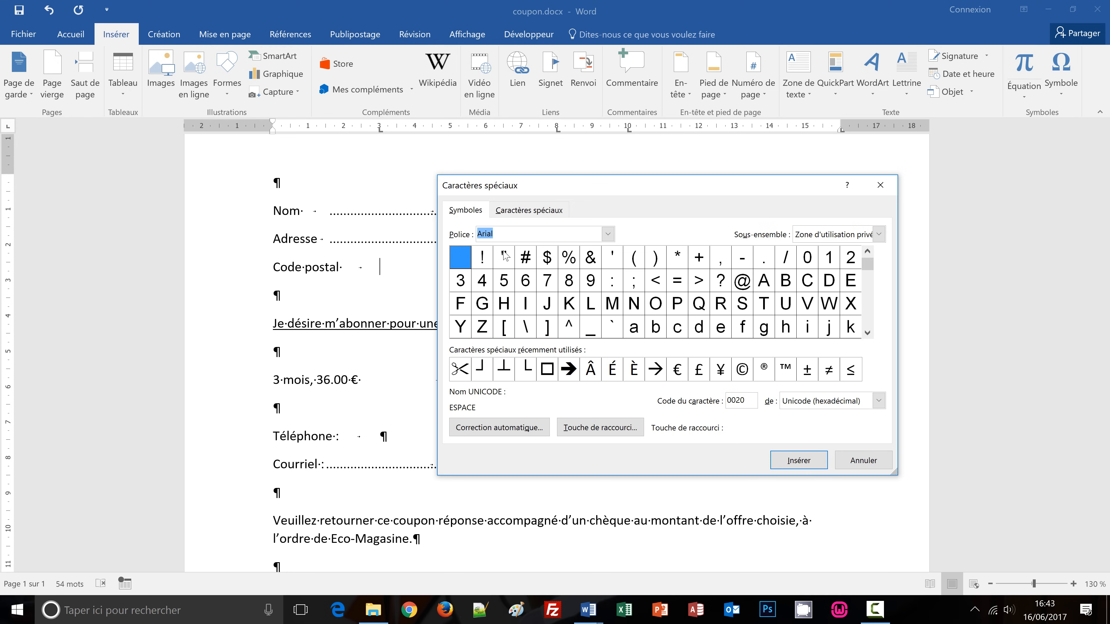
click(879, 235)
click(880, 312)
click(879, 312)
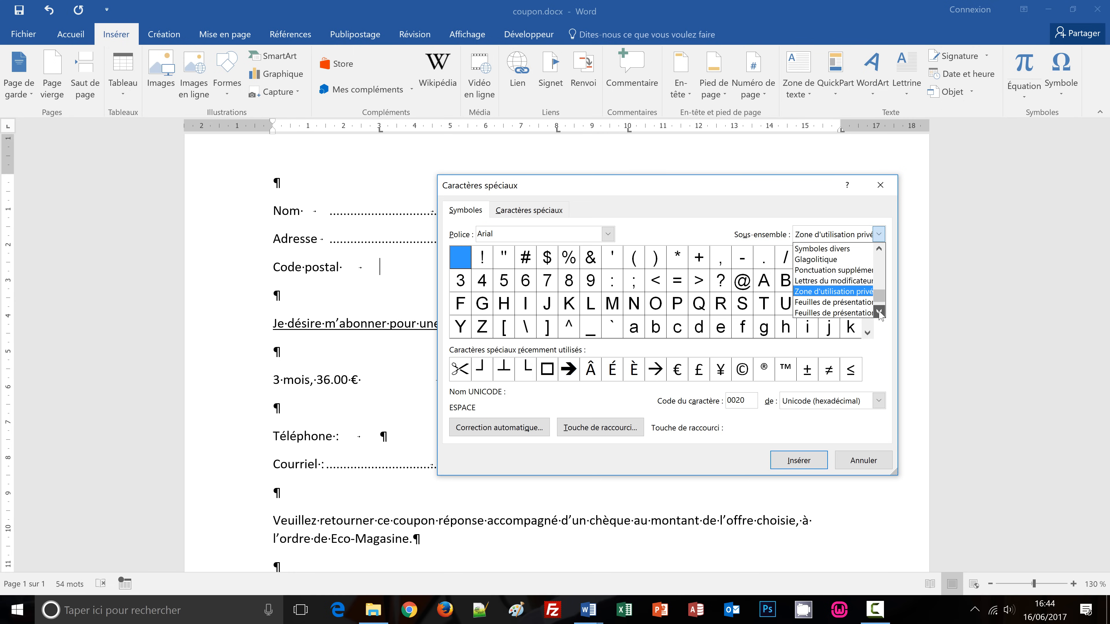
click(880, 312)
click(880, 312)
scroll(882, 269, up, 2)
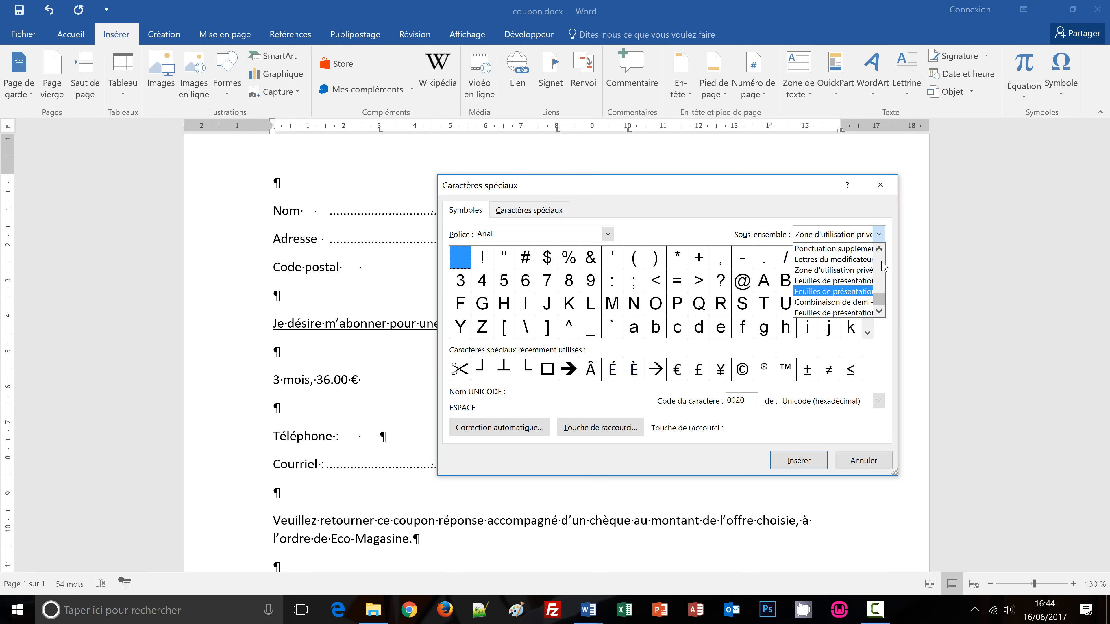
click(807, 261)
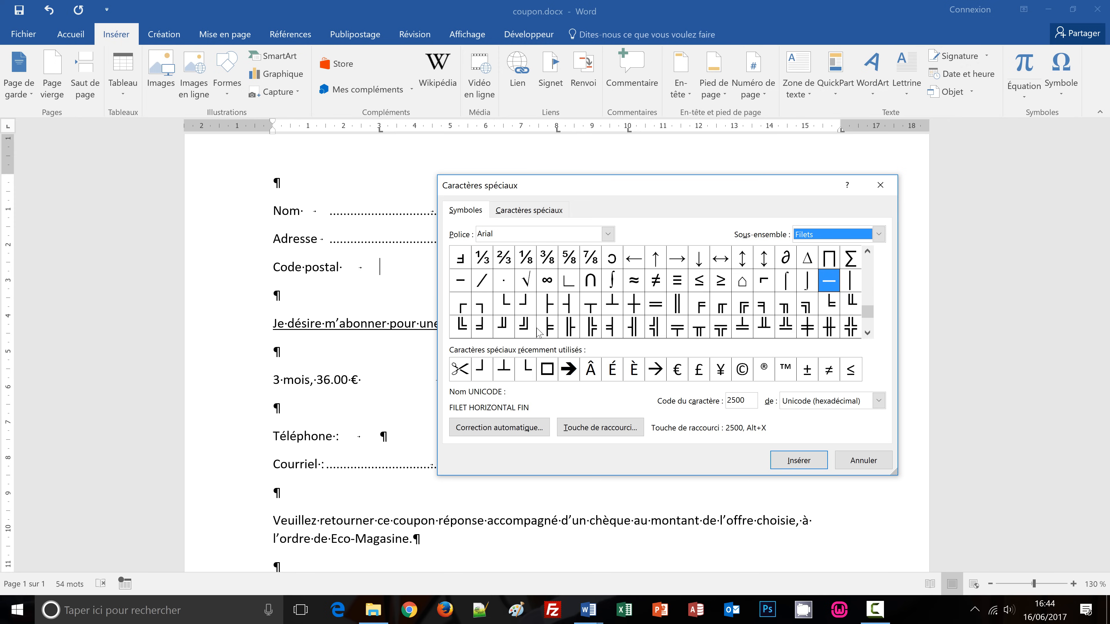
Build digit boxes after Code postal from └, four ┴ and ┘, then close the window.
double_click(504, 303)
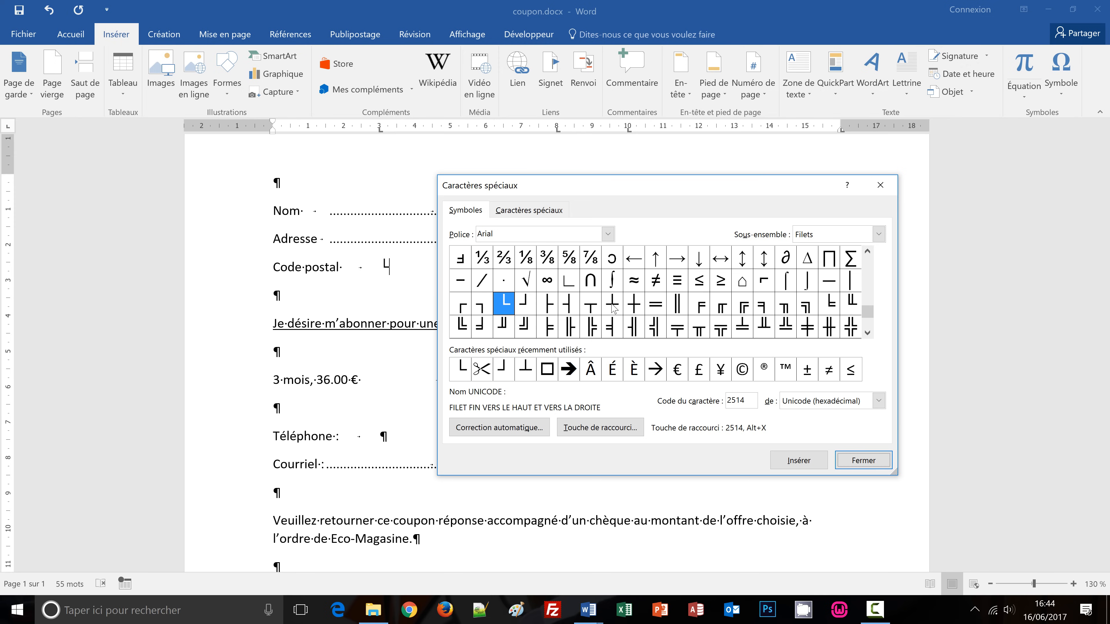
double_click(613, 307)
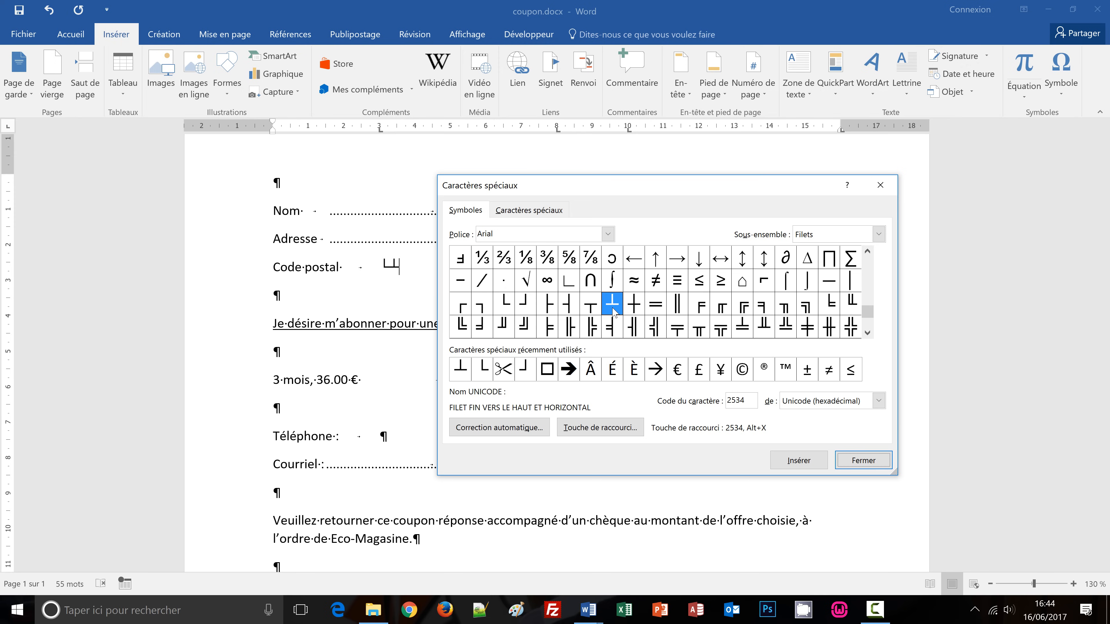
double_click(613, 308)
double_click(613, 309)
double_click(613, 308)
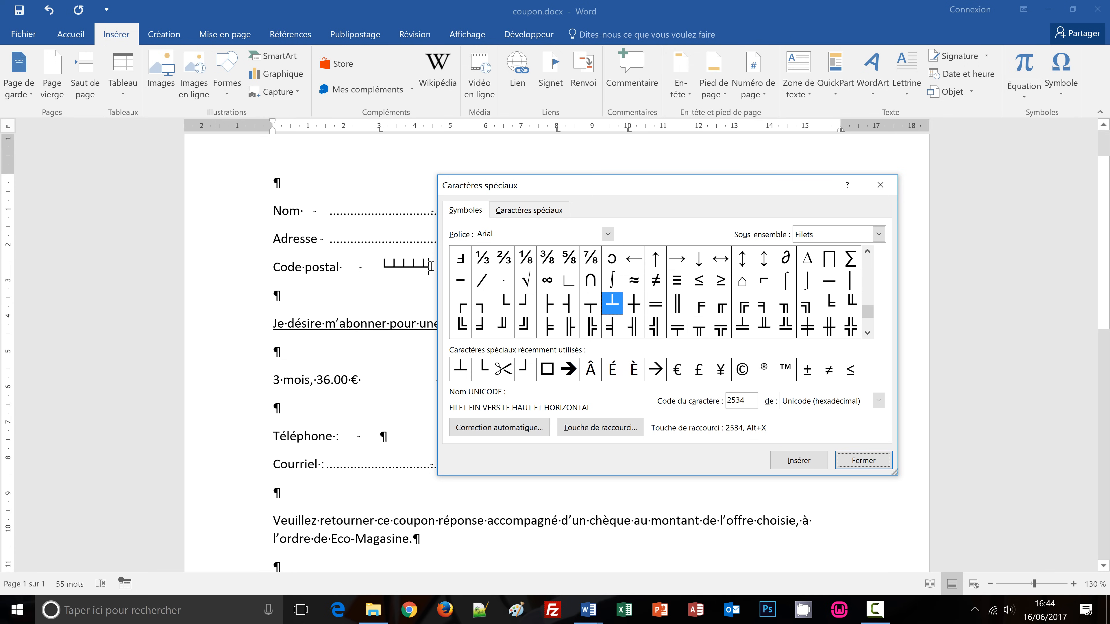
double_click(527, 304)
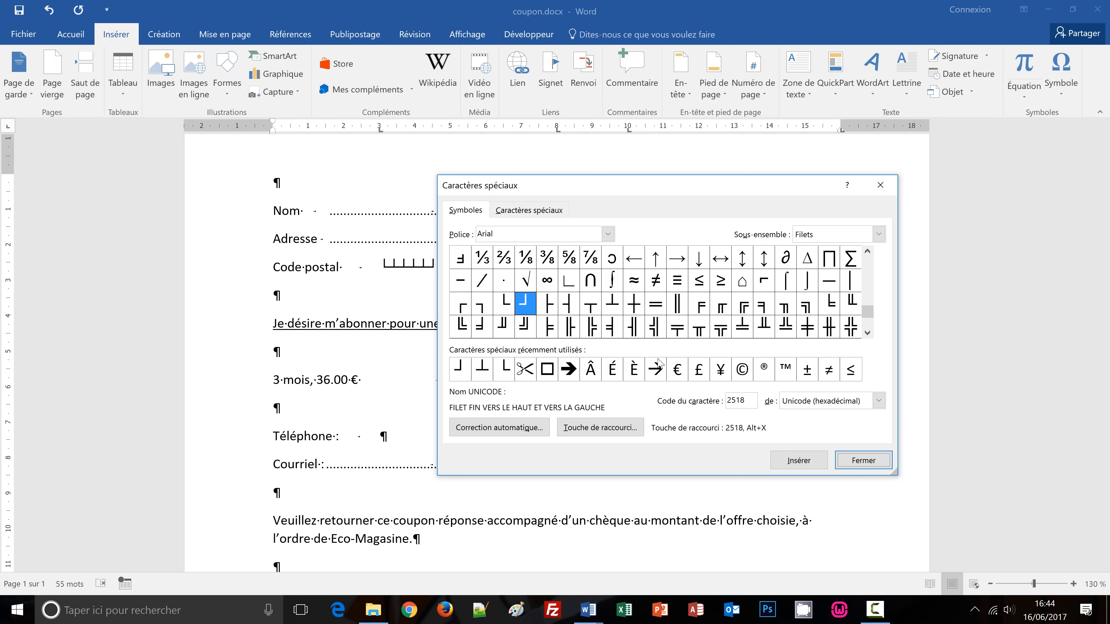
click(863, 461)
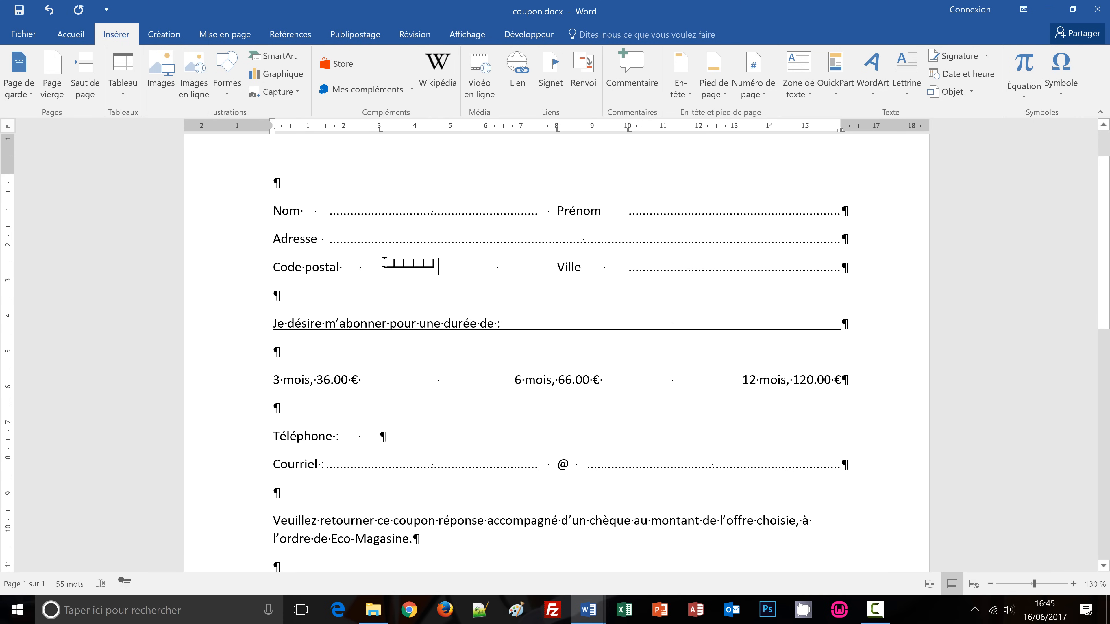
Set the Code postal box characters to font size 15.
drag(384, 262, 437, 264)
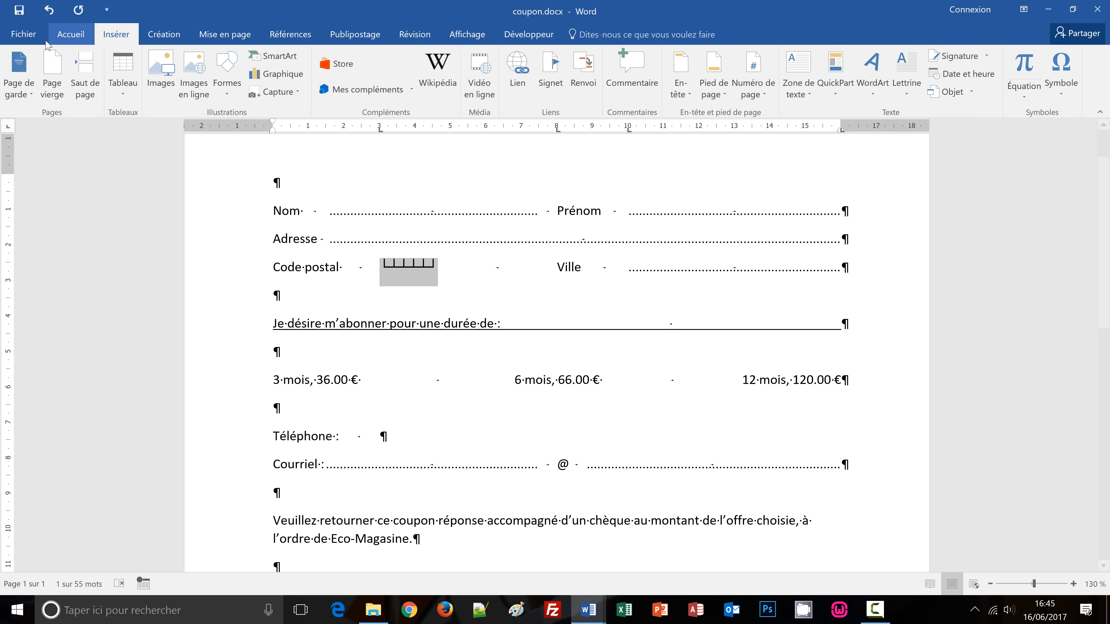
click(69, 36)
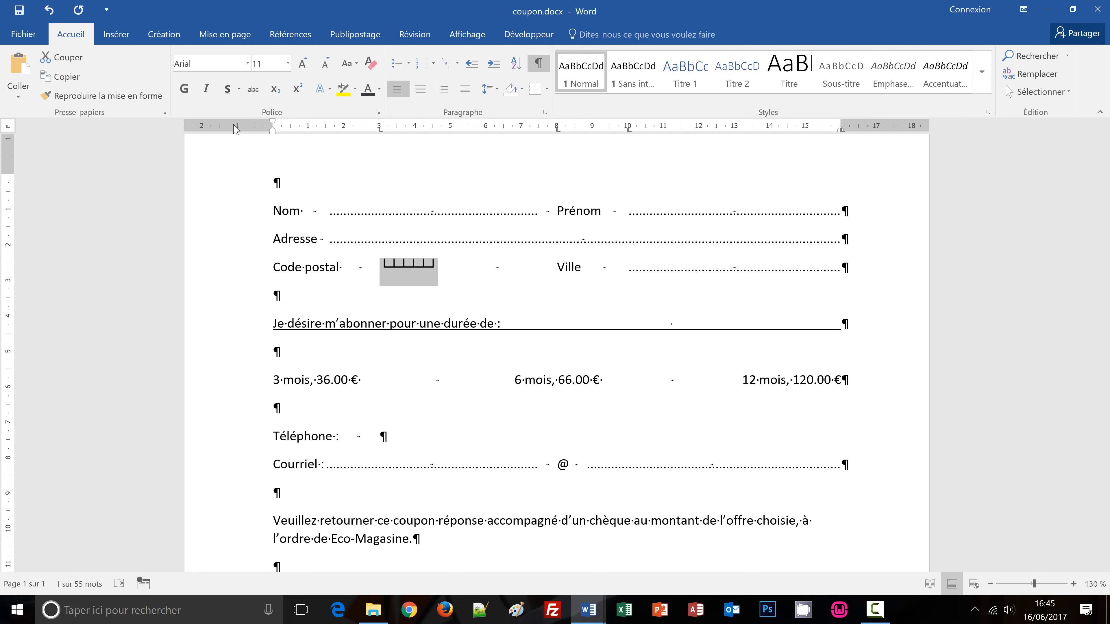
click(268, 66)
text(15)
key(Return)
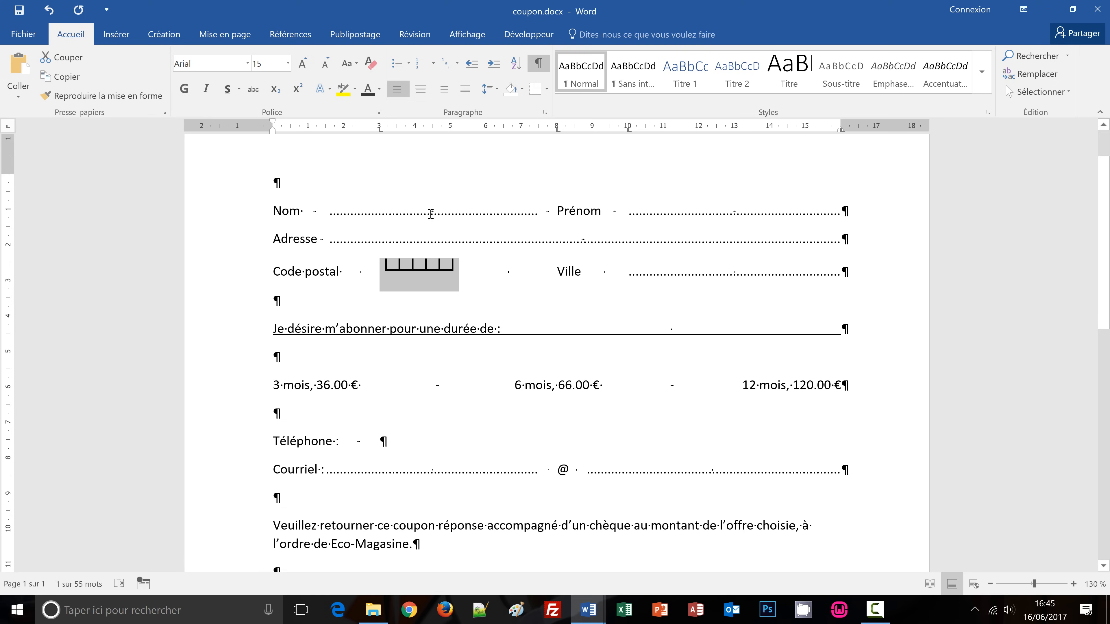
Give the postal-code boxes 150% character scale and lower their position by 5 pt.
click(378, 113)
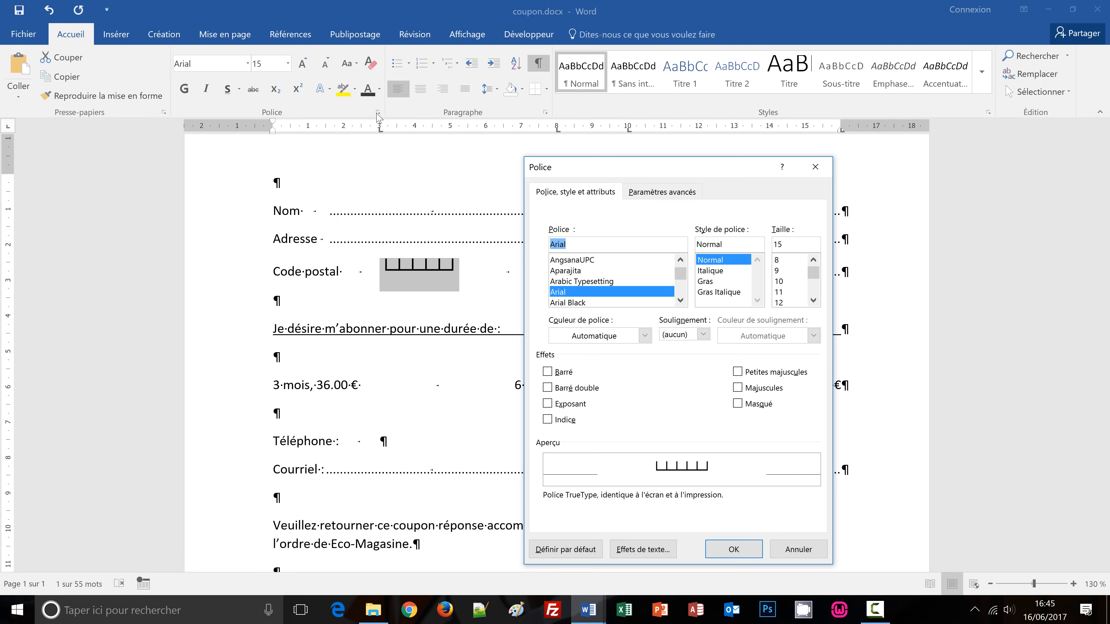
drag(672, 169, 632, 117)
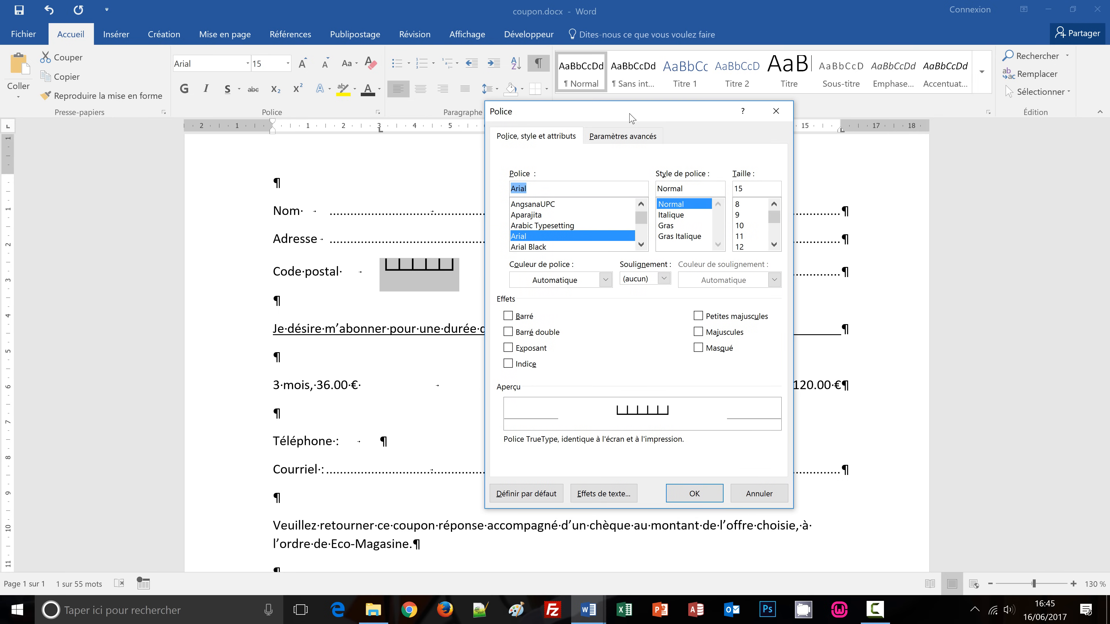
click(604, 137)
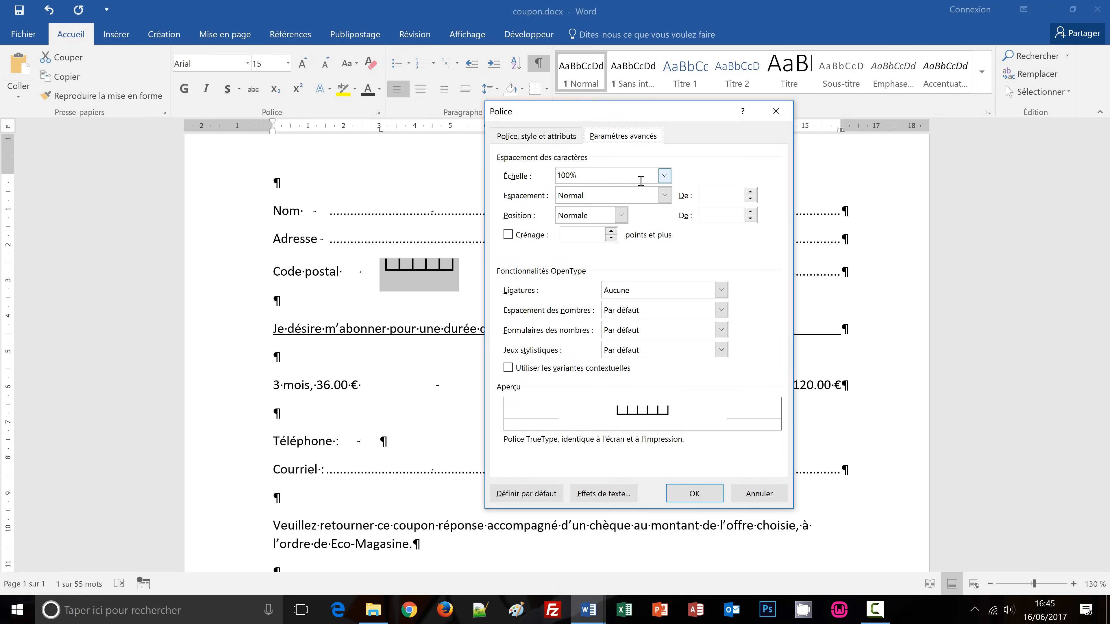
click(664, 175)
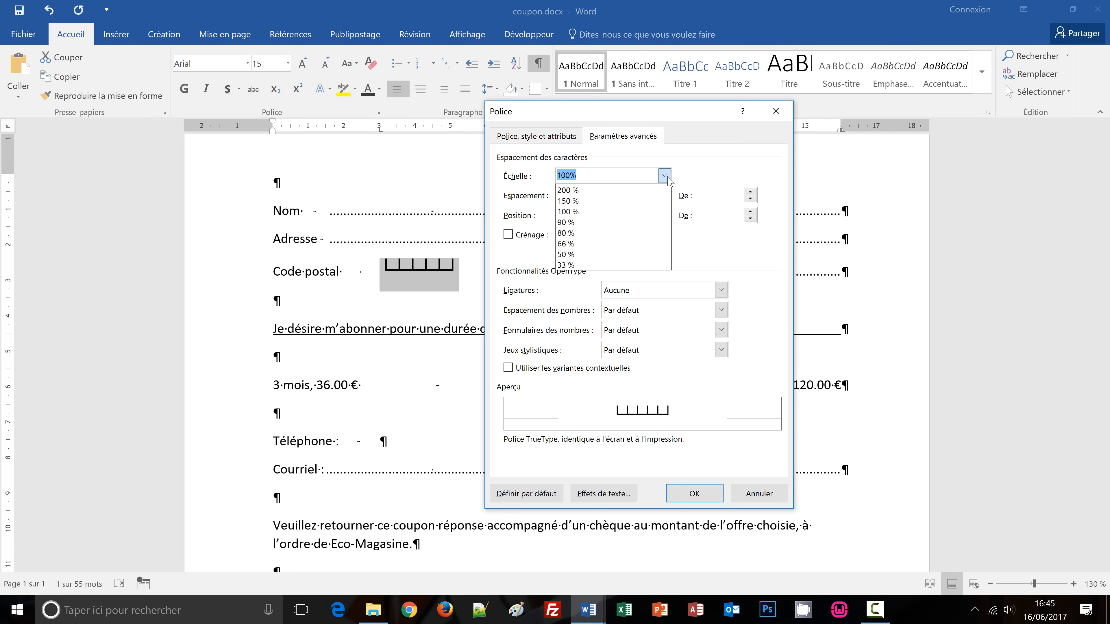
click(572, 201)
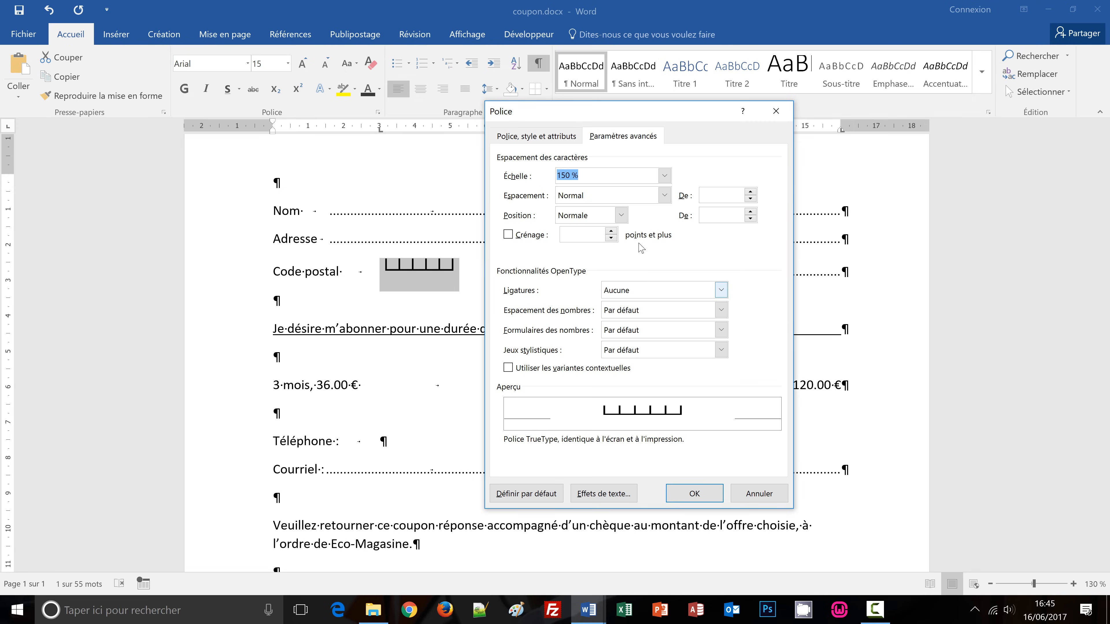
click(621, 215)
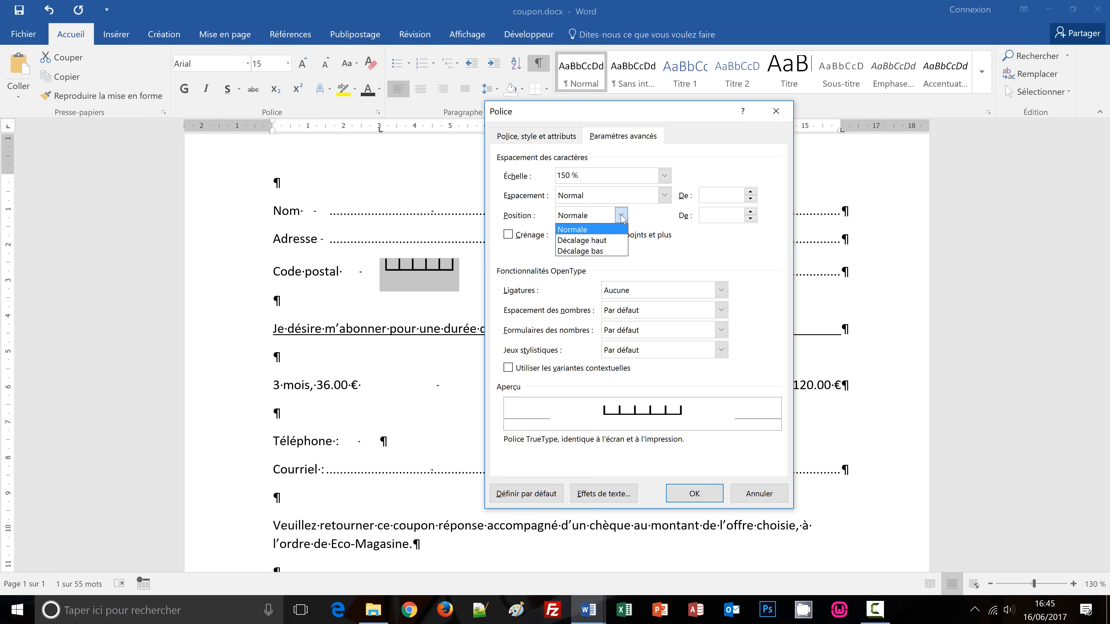
click(607, 251)
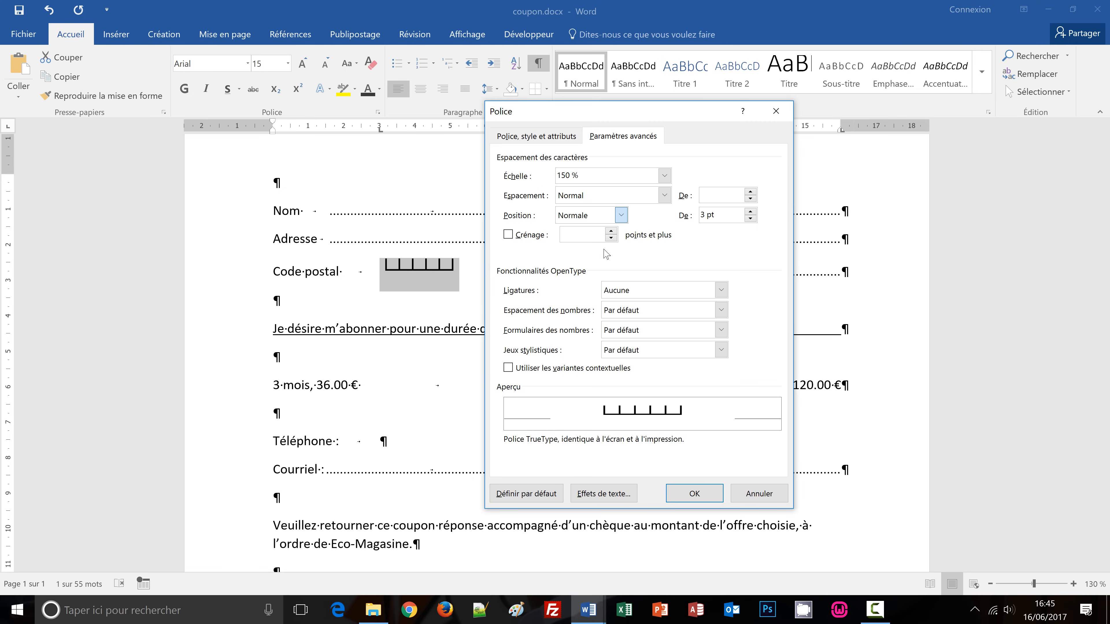
click(750, 217)
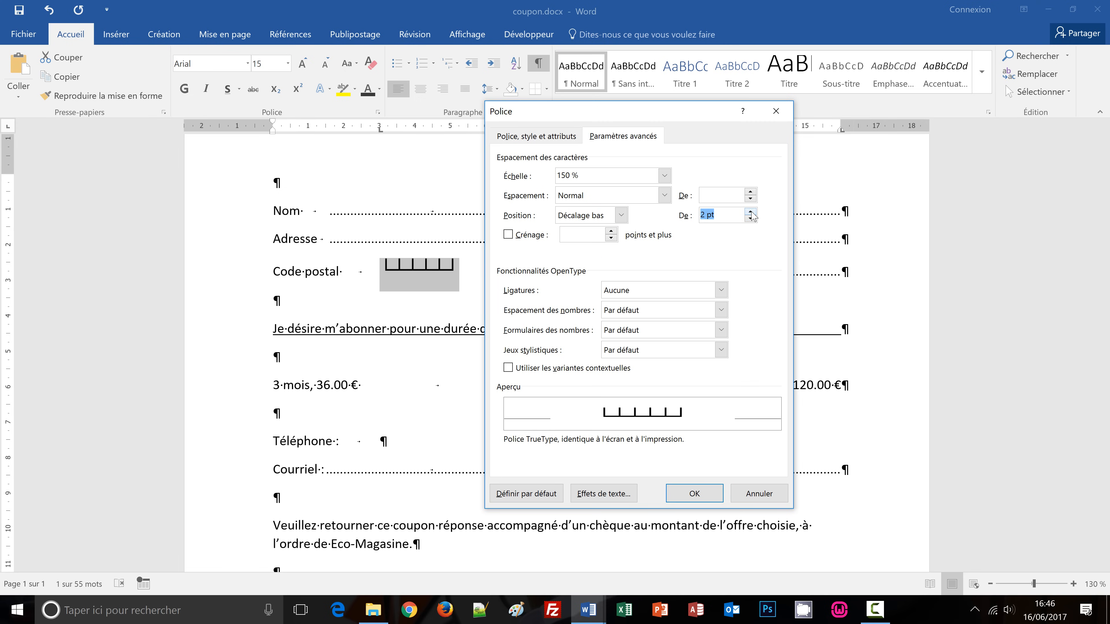
click(750, 219)
click(751, 218)
click(702, 493)
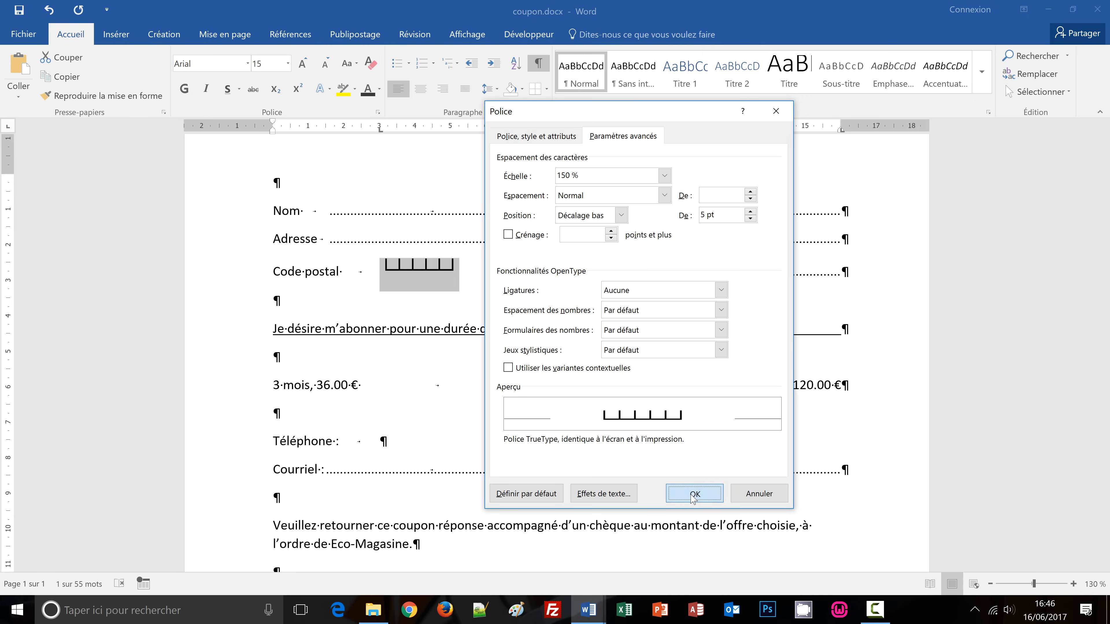
click(413, 308)
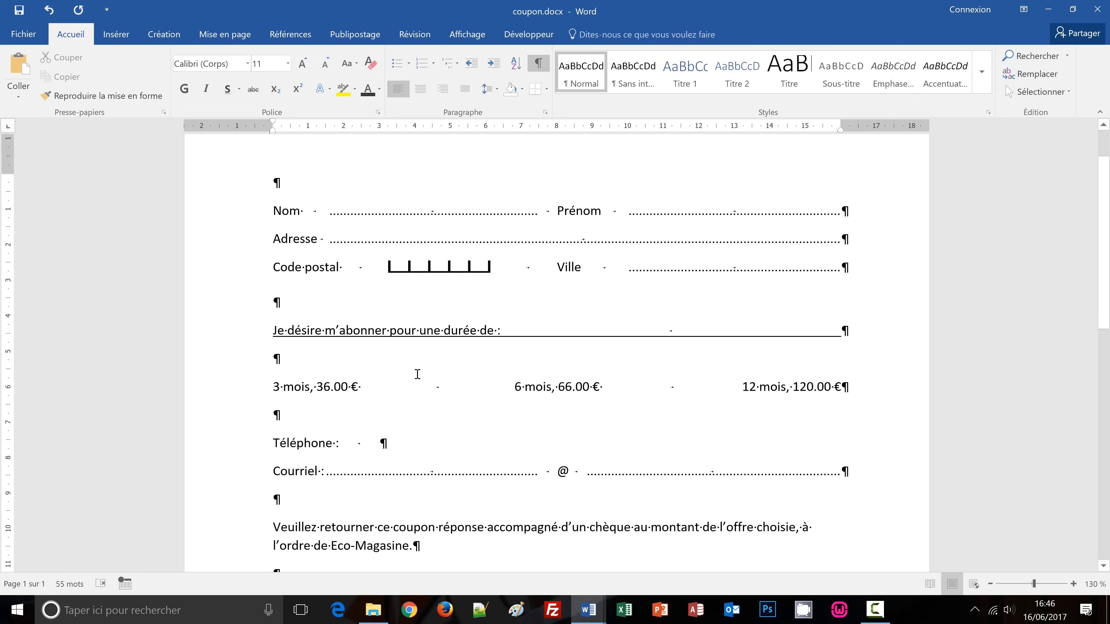
click(375, 446)
click(384, 267)
key(shift+Right)
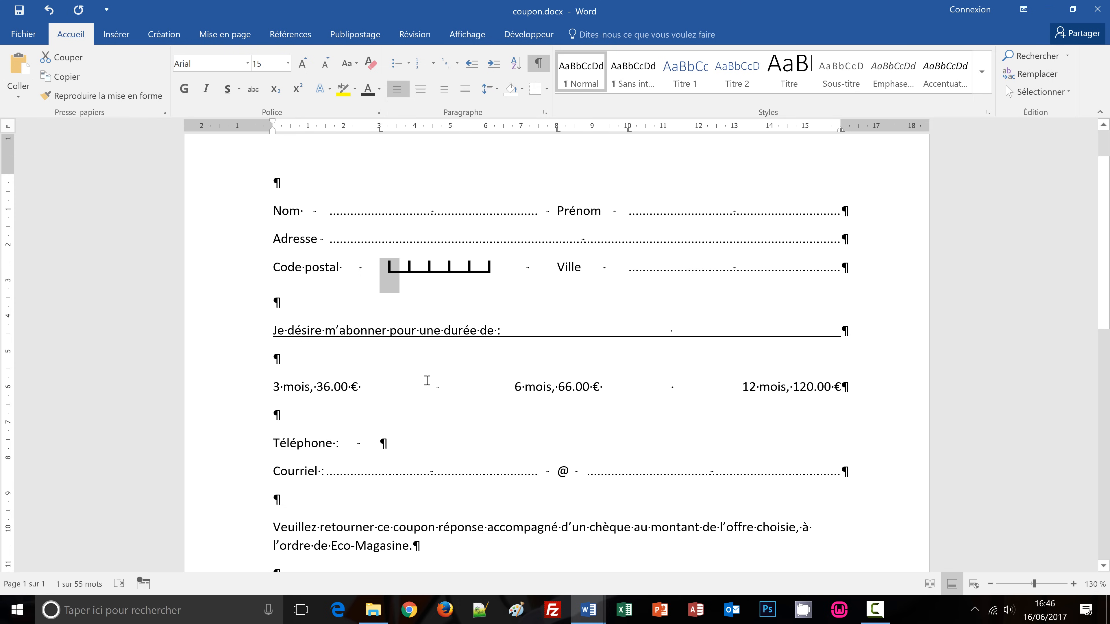
Paste postal-code digit boxes at the end of the Téléphone line.
click(377, 444)
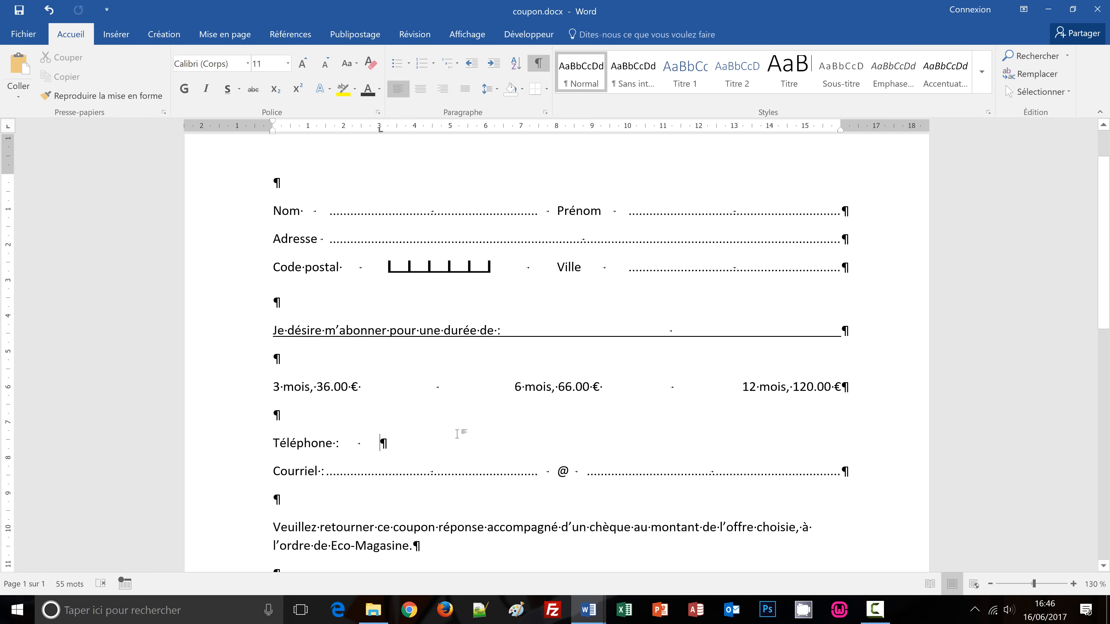
key(ctrl+v)
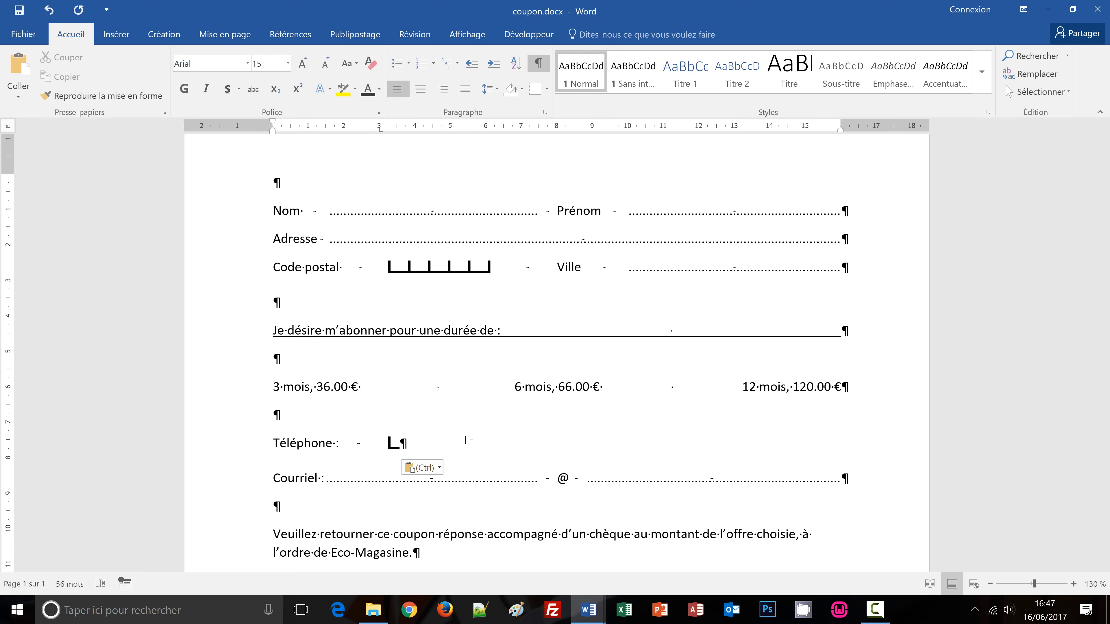
click(403, 268)
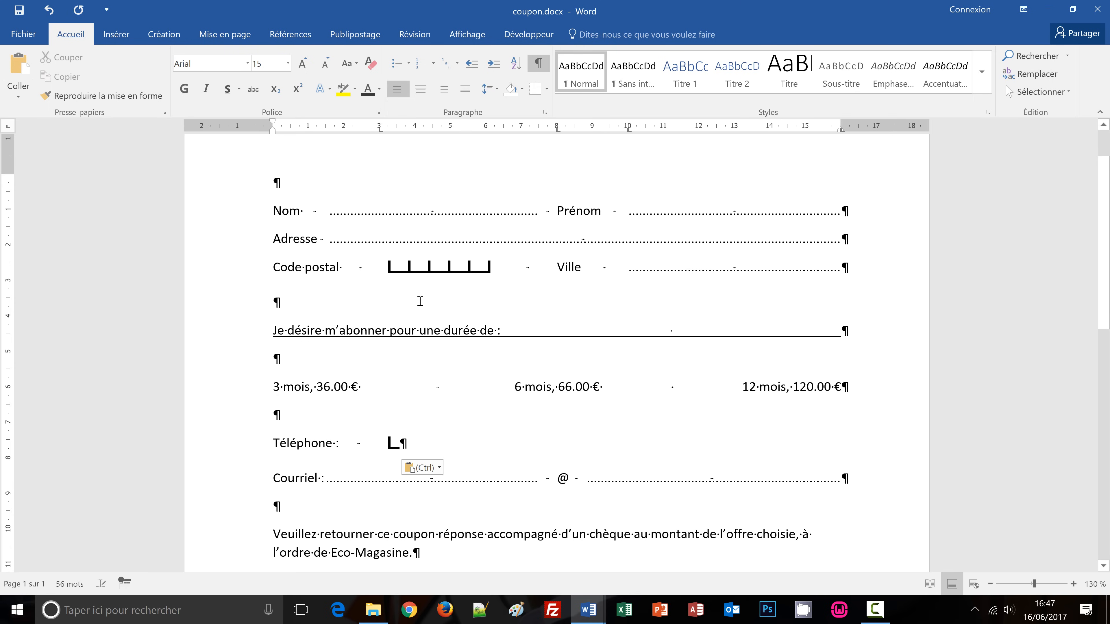
key(shift+Right)
key(shift+Right)
key(shift+Right)
key(shift+Right)
key(shift+Right)
key(shift+Right)
key(shift+Right)
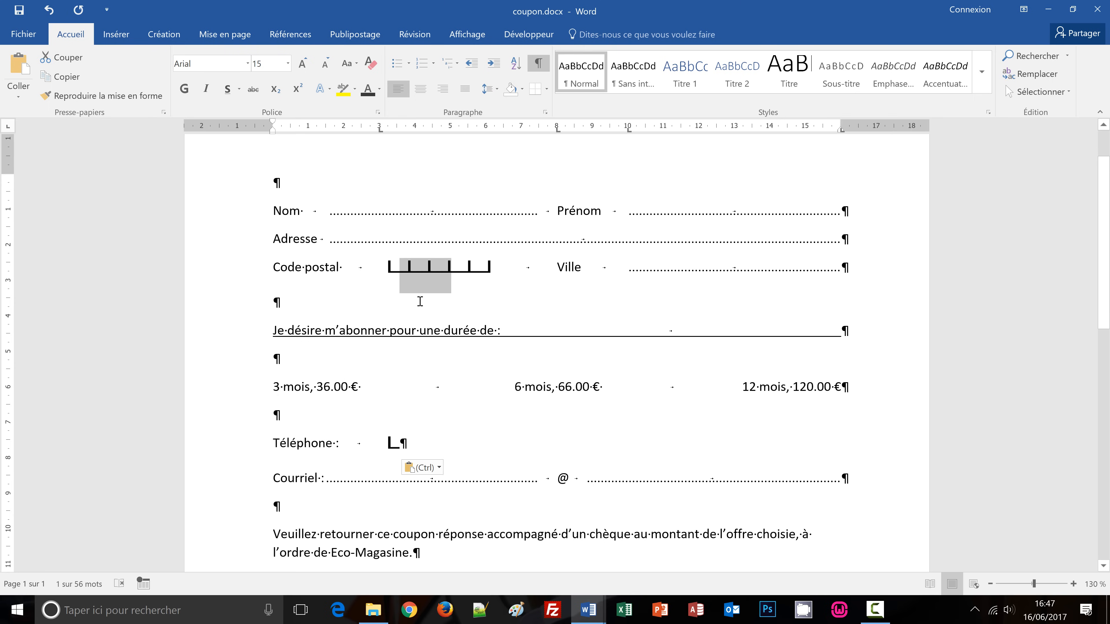
key(shift+Right)
key(ctrl+c)
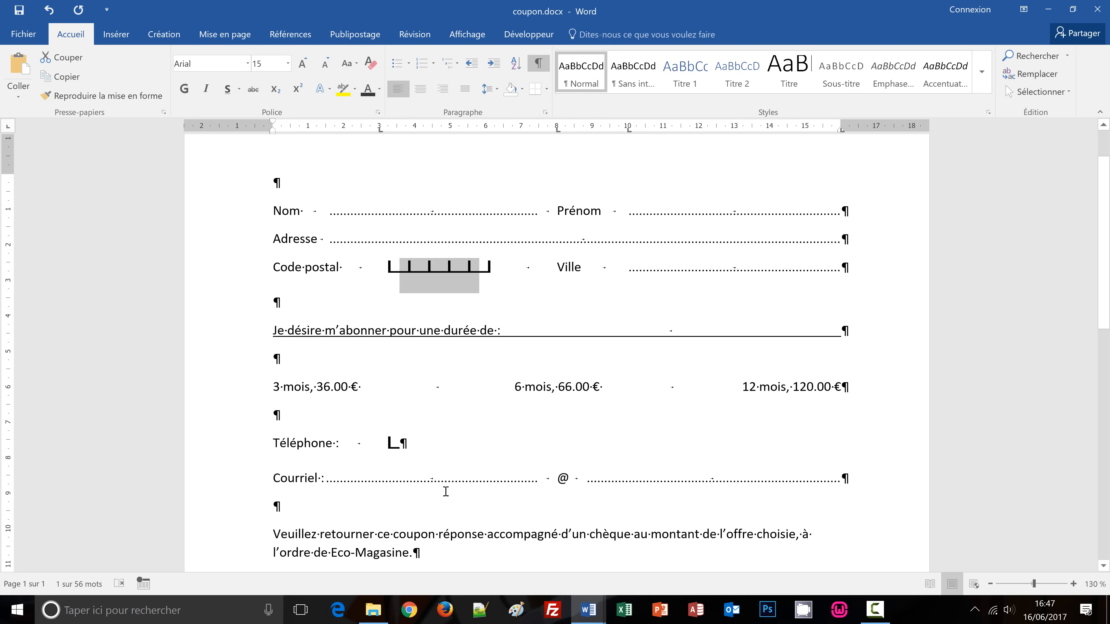
click(417, 444)
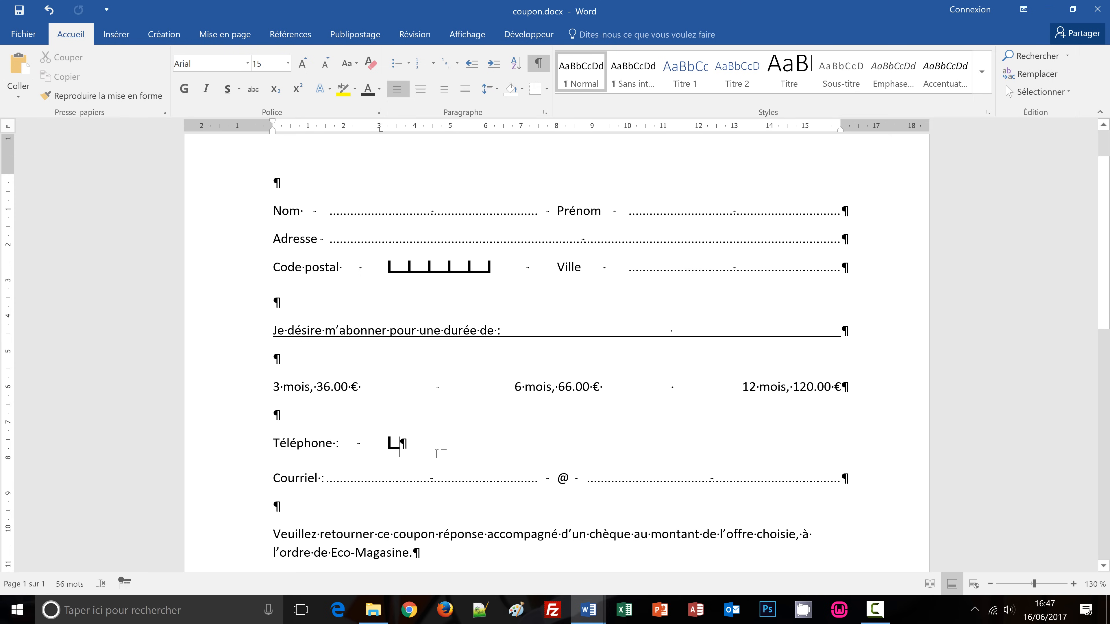
key(ctrl+v)
key(ctrl+v)
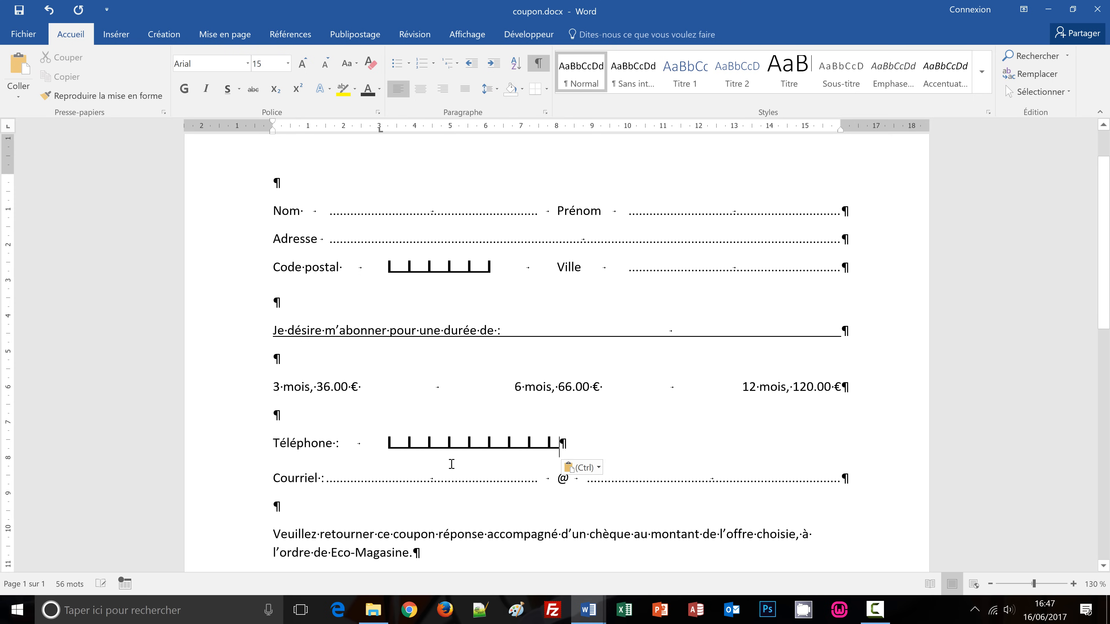
click(481, 270)
key(shift+Right)
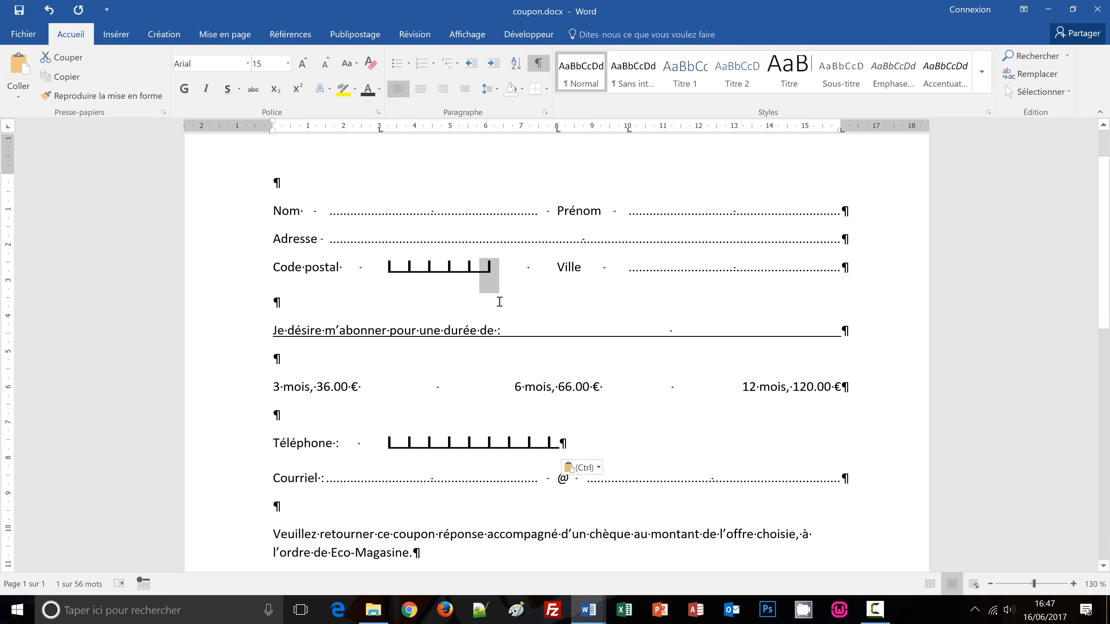
click(571, 444)
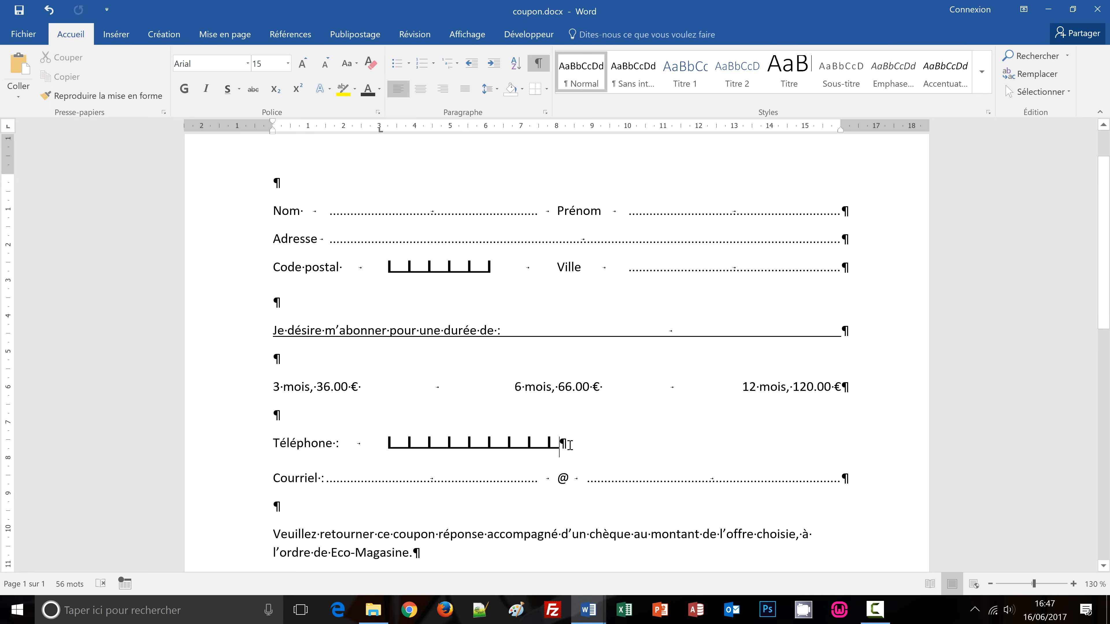
key(ctrl+v)
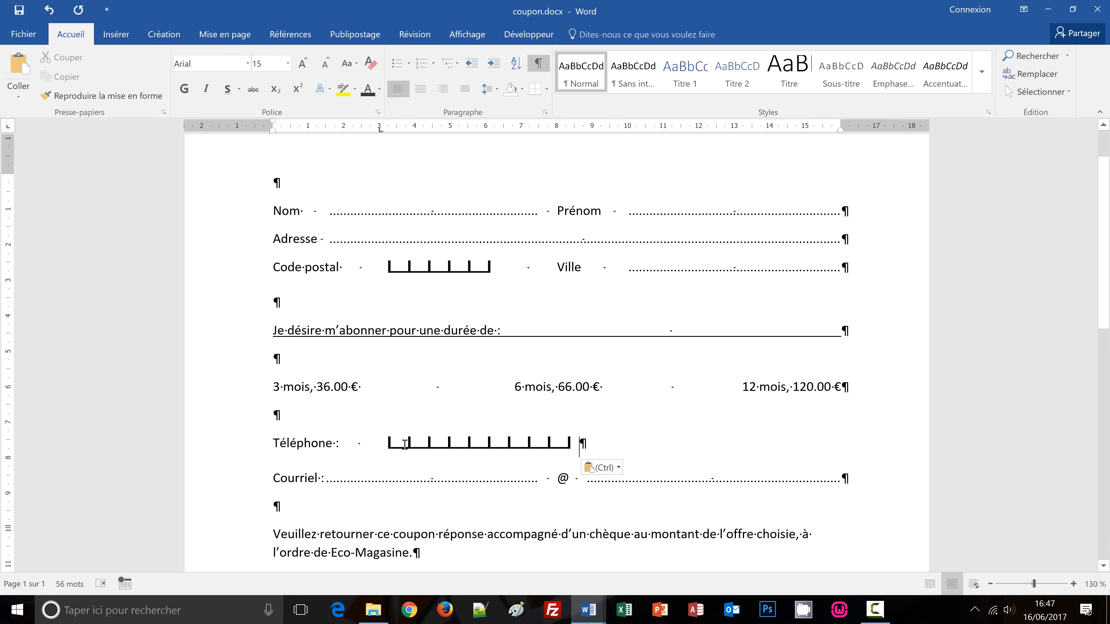
Copy one Téléphone box and paste it to lengthen the row of boxes.
click(422, 445)
click(499, 446)
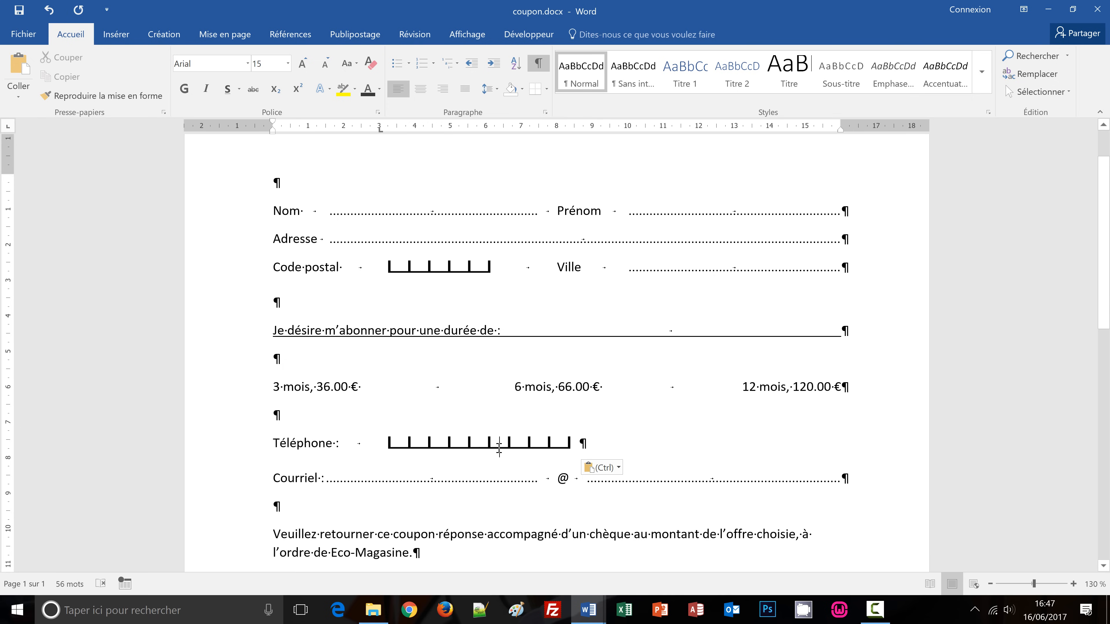
click(520, 446)
click(540, 446)
click(561, 446)
key(Left)
key(shift+Right)
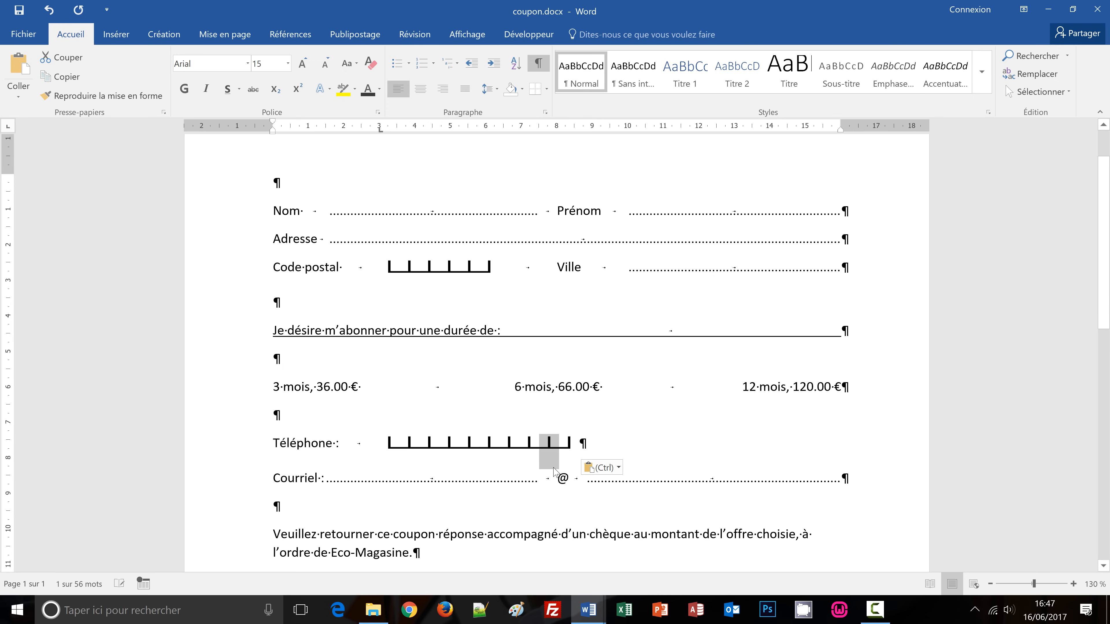
key(ctrl+c)
key(Right)
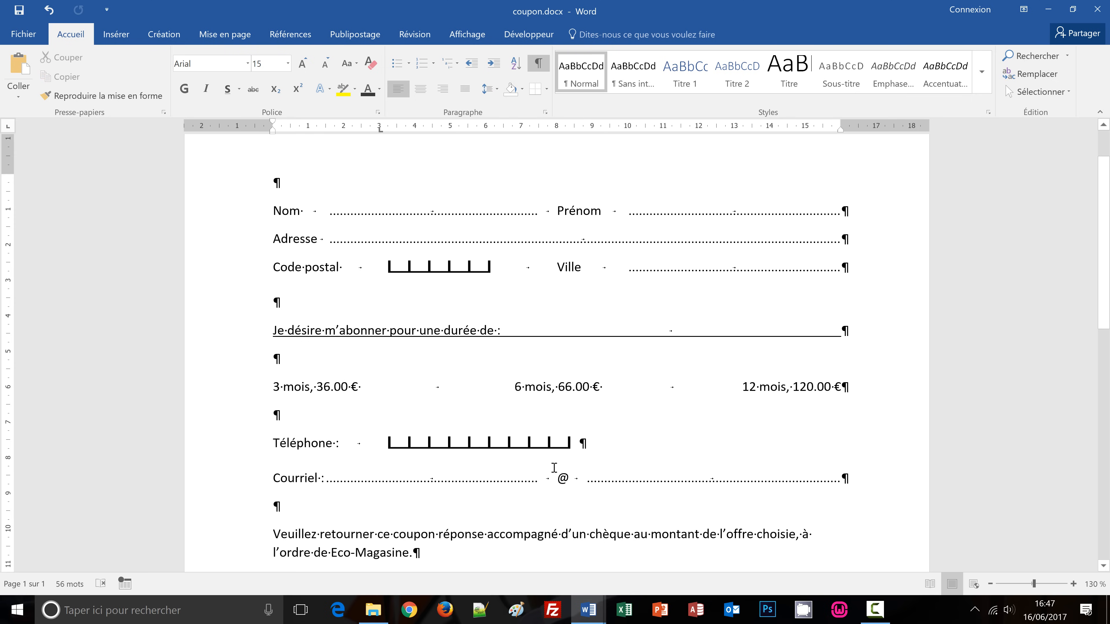
key(ctrl+v)
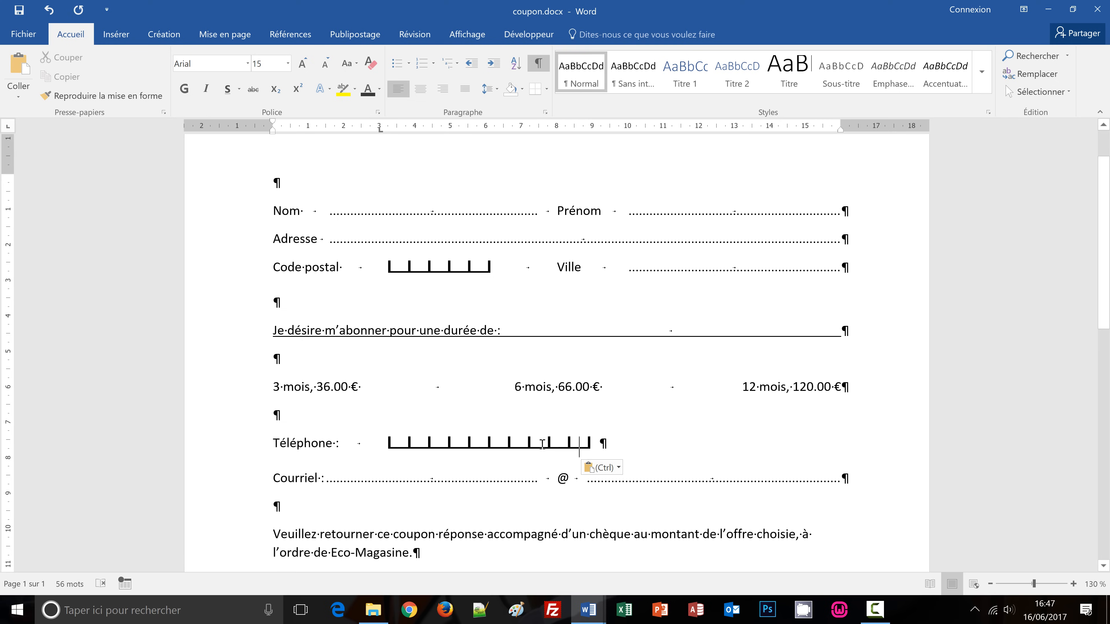
click(730, 454)
scroll(800, 468, down, 1)
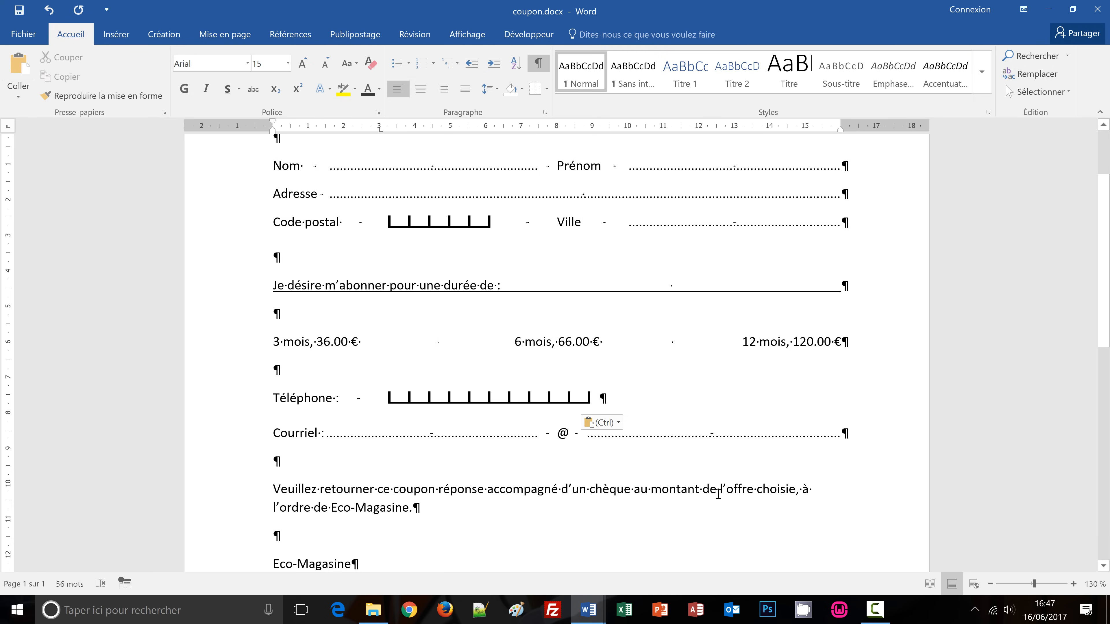
scroll(717, 493, up, 1)
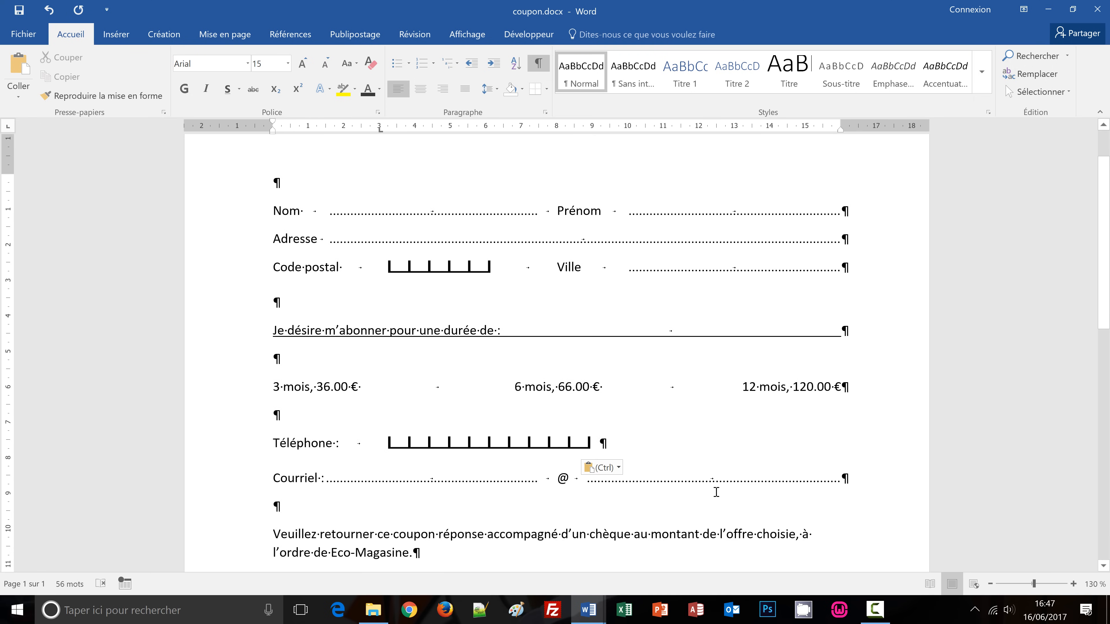
key(ctrl+p)
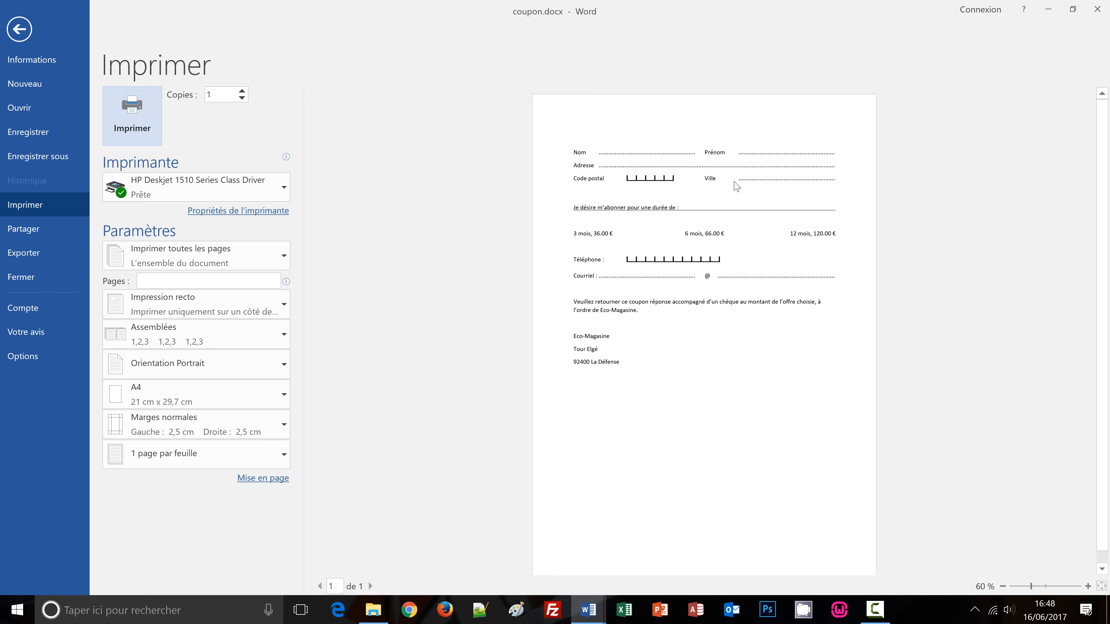
click(28, 35)
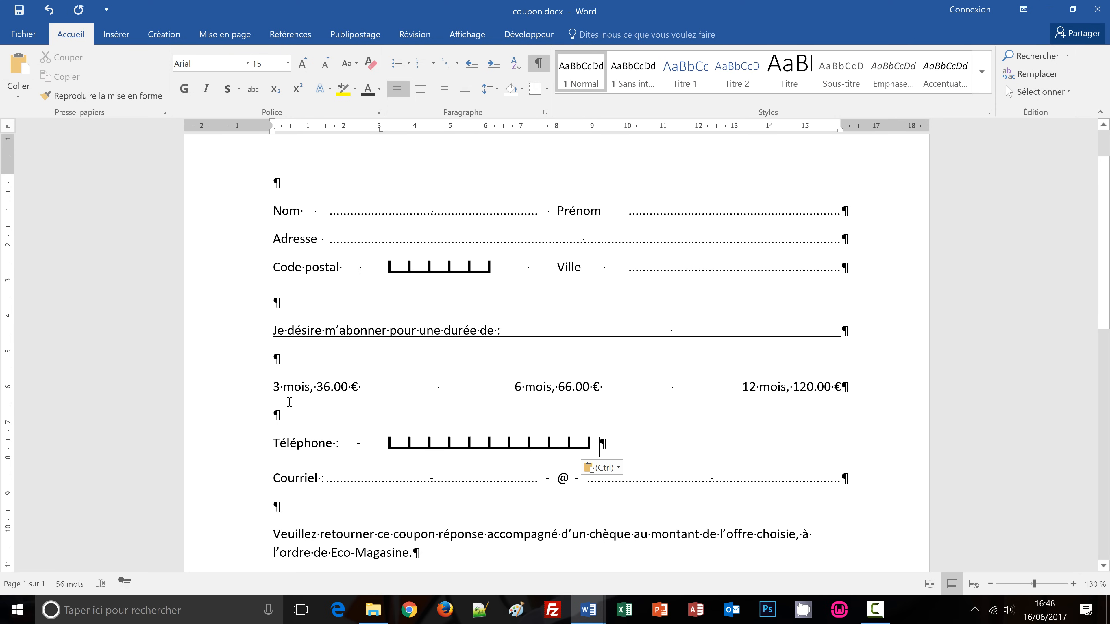
With the cursor before '3 mois', open the Autres symboles dialog.
click(271, 387)
click(105, 33)
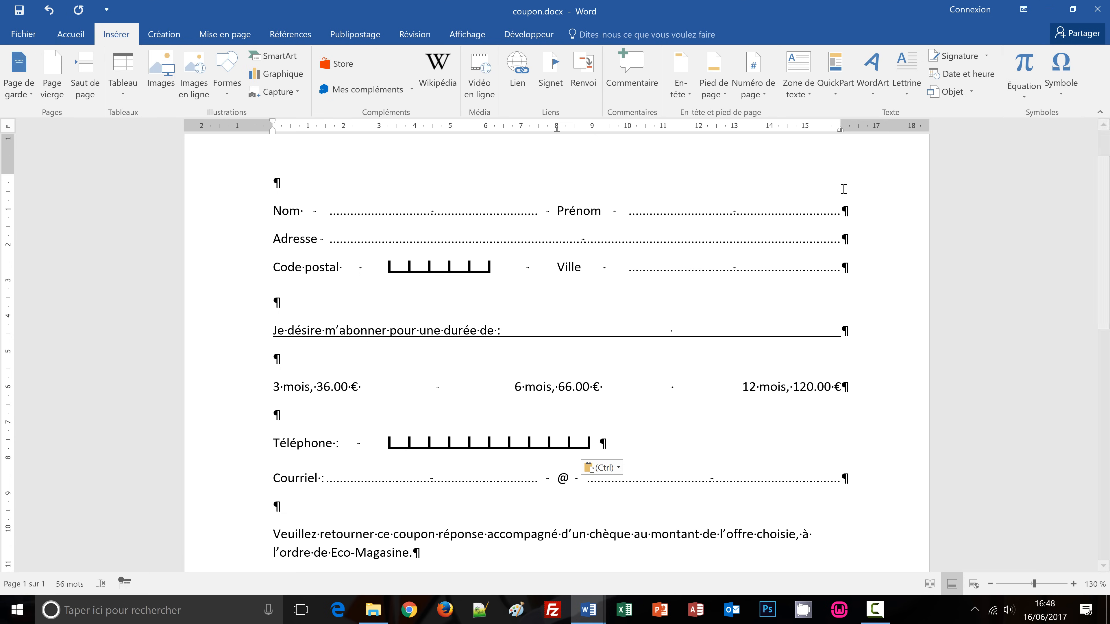
click(1063, 95)
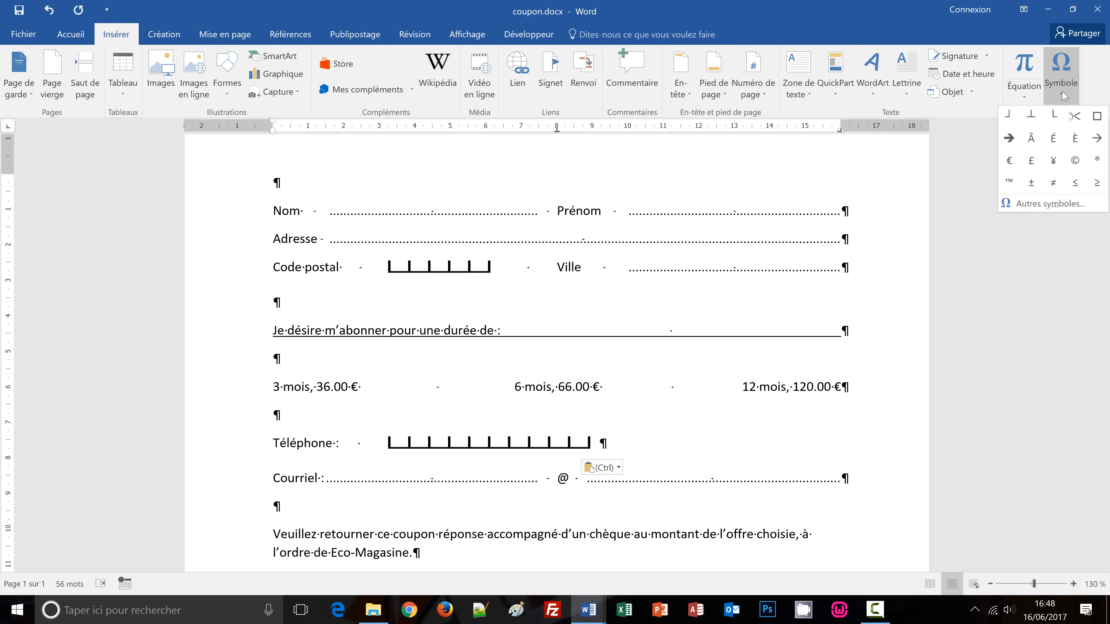
click(1033, 205)
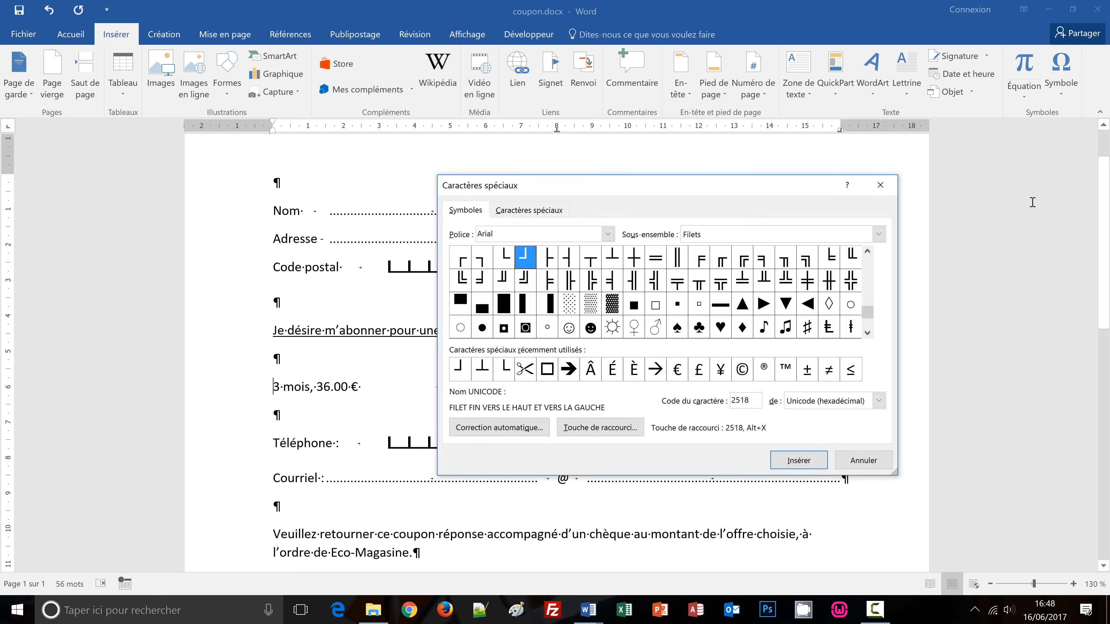
Insert the hollow Wingdings square (code 111) and close the symbol window.
click(608, 234)
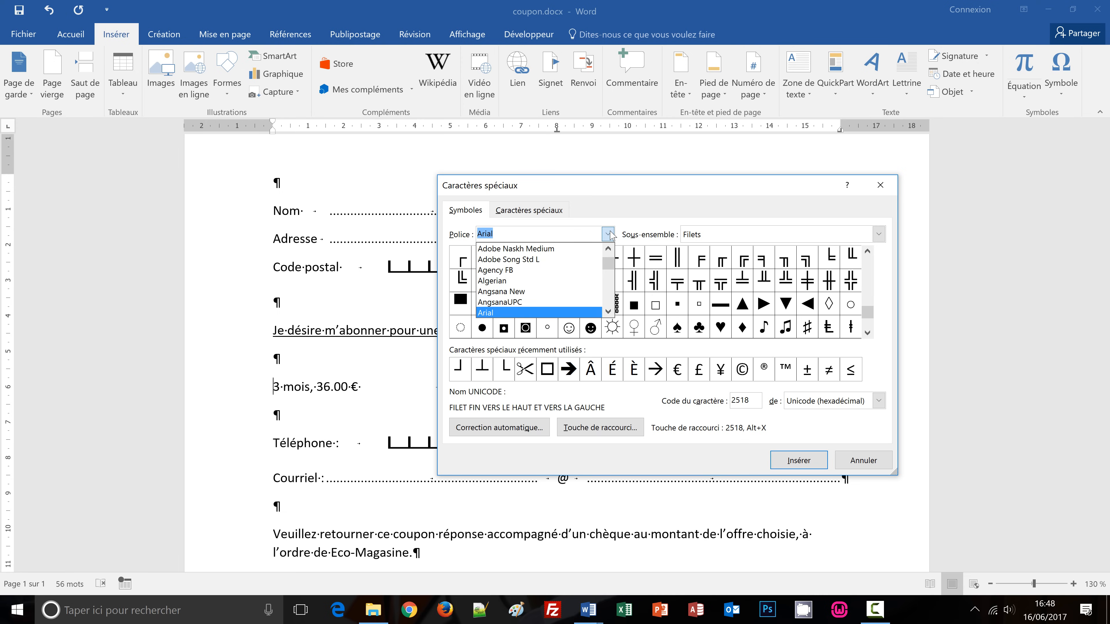
text(windwi)
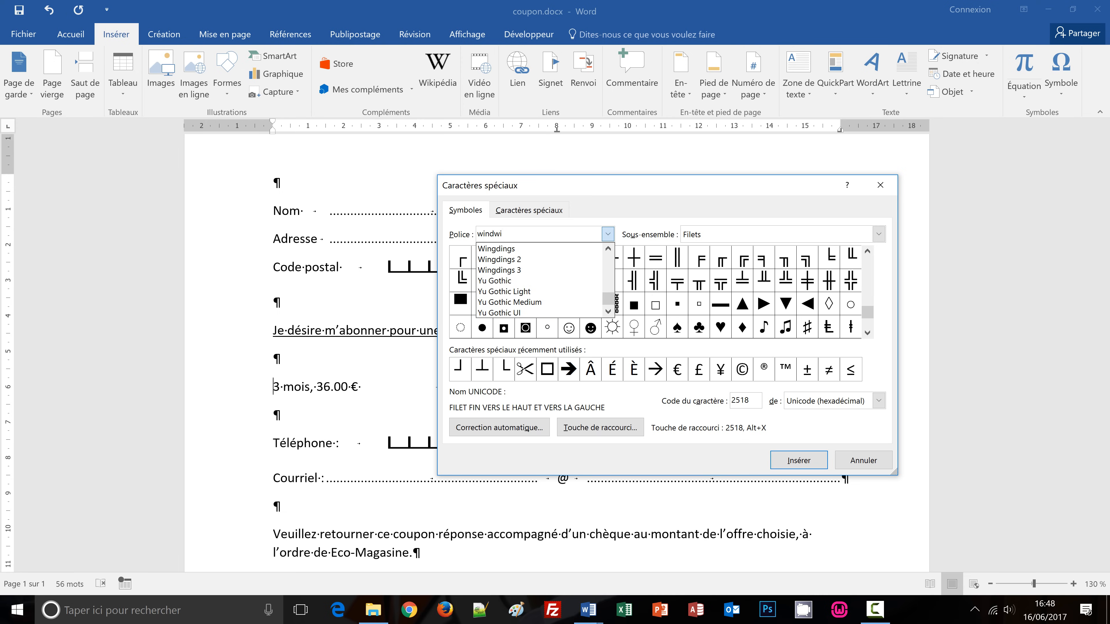
click(555, 242)
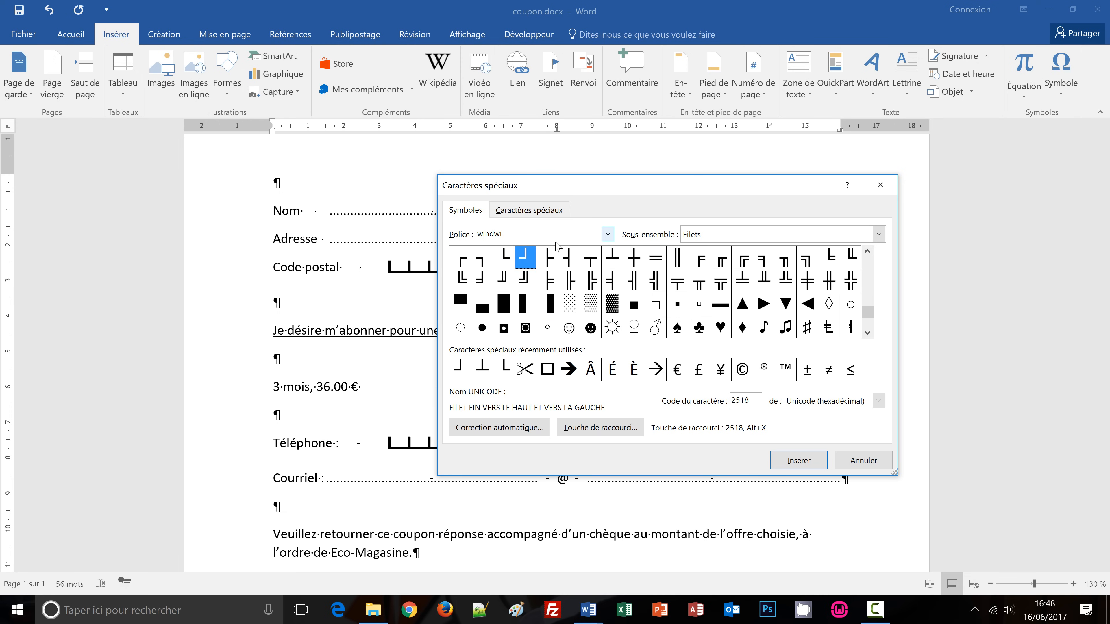
click(607, 235)
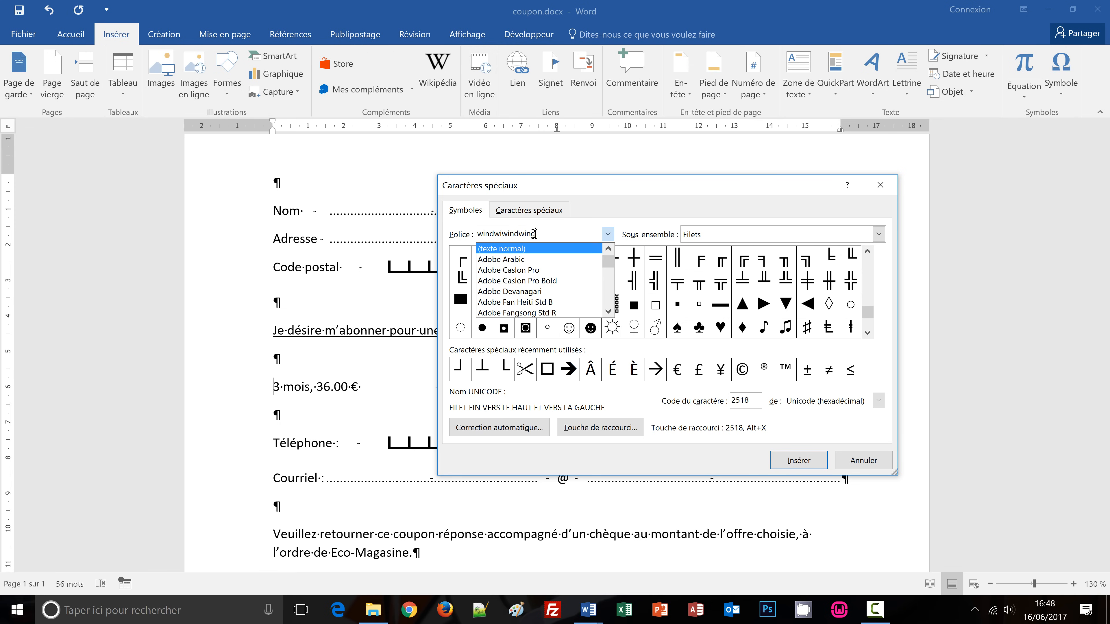
drag(534, 234, 364, 228)
text(windw)
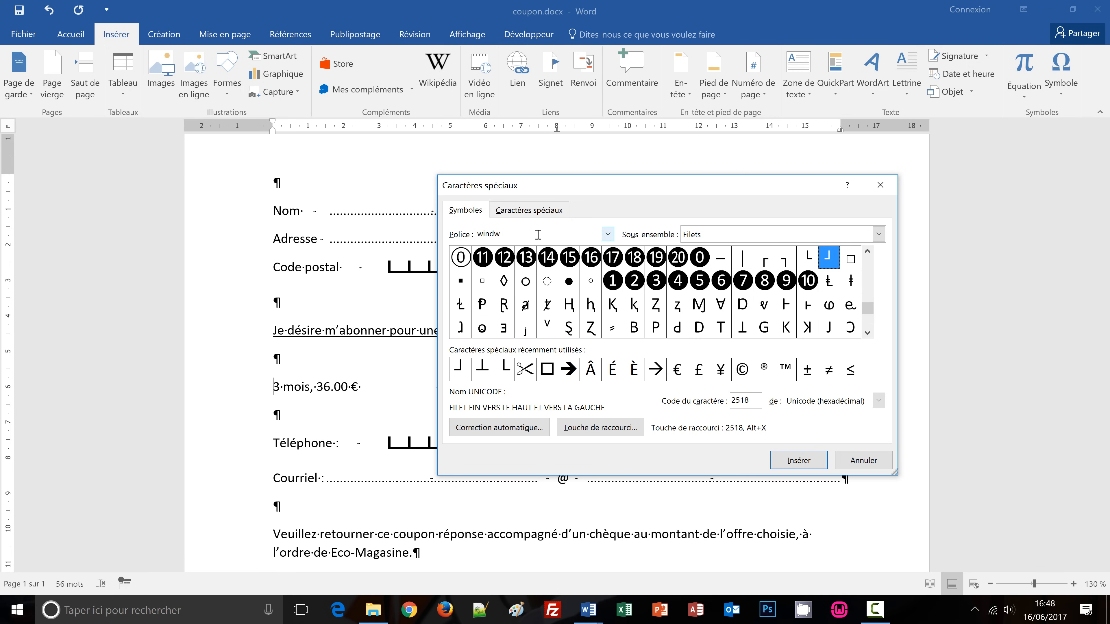
click(608, 236)
scroll(610, 262, down, 20)
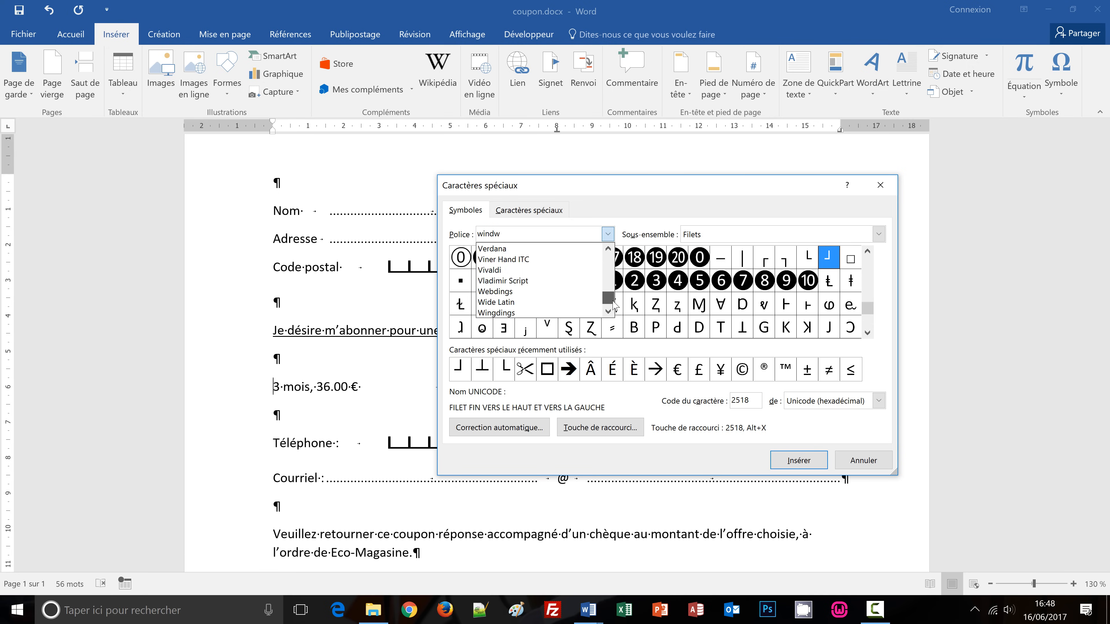
scroll(612, 276, up, 2)
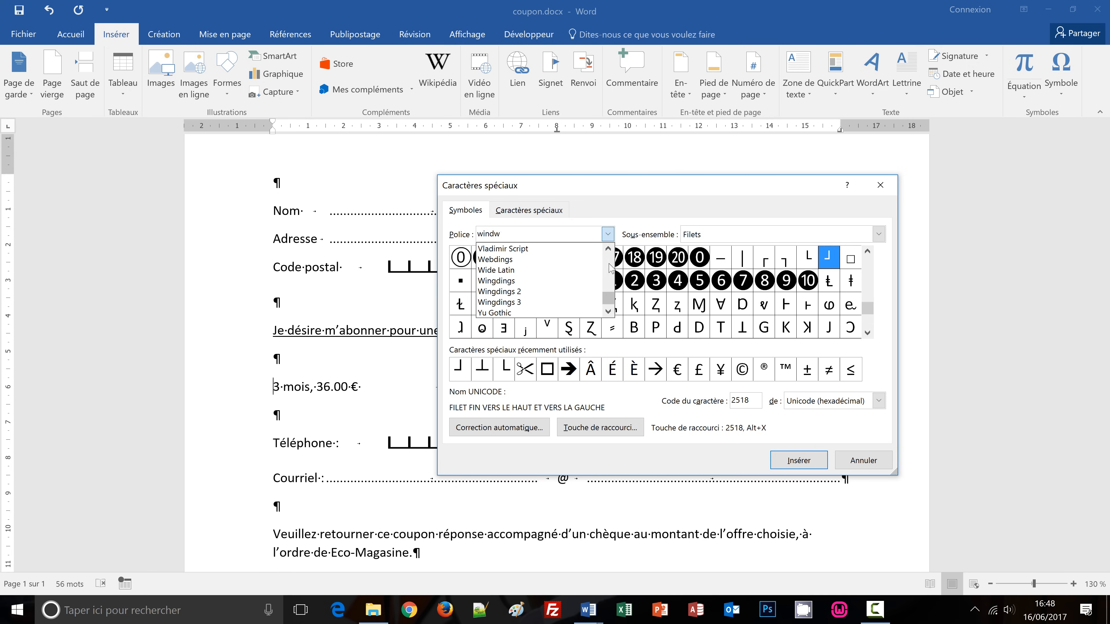
click(520, 281)
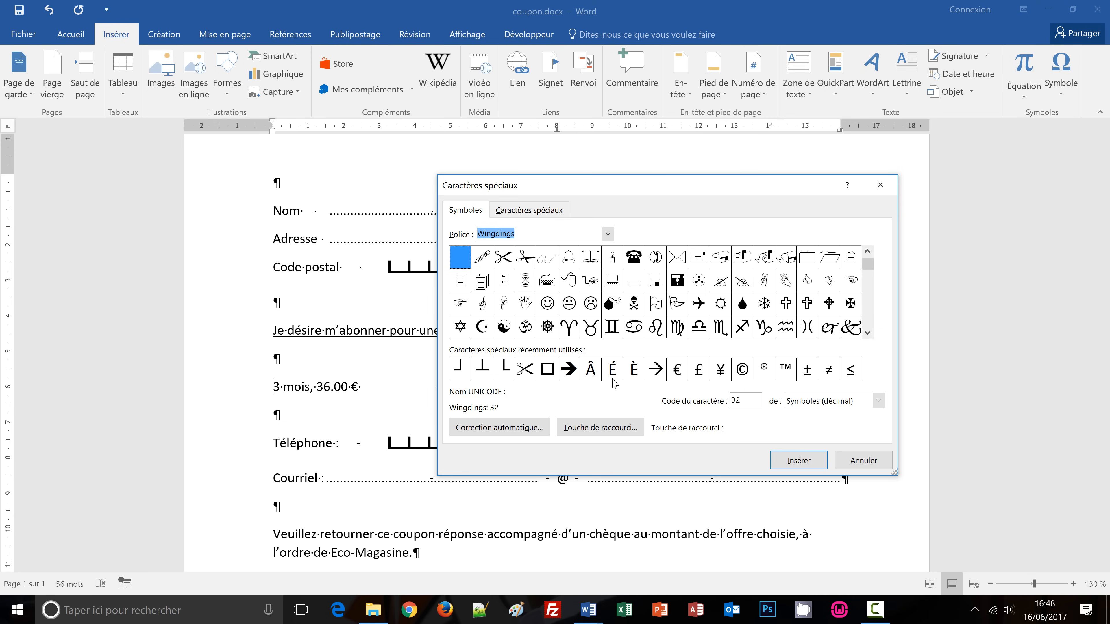
click(870, 307)
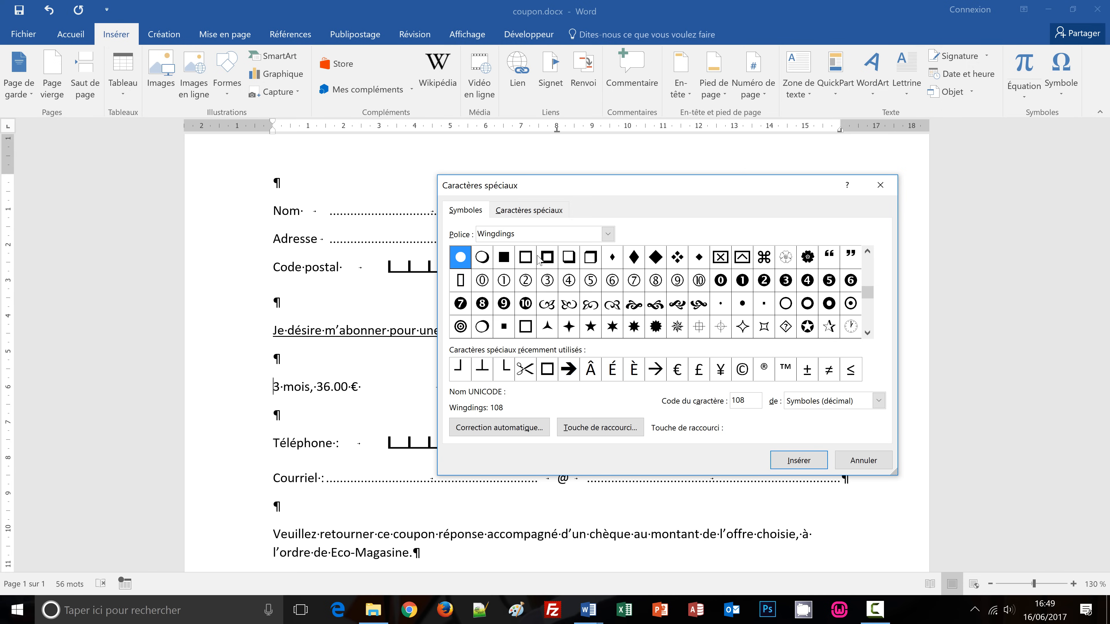
double_click(526, 258)
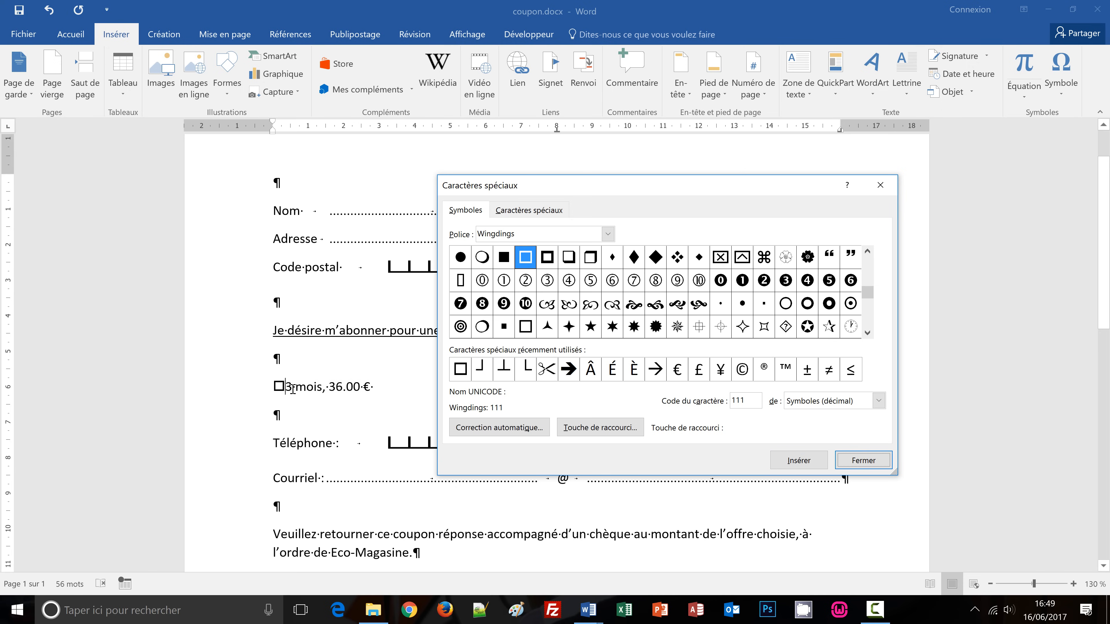
click(870, 463)
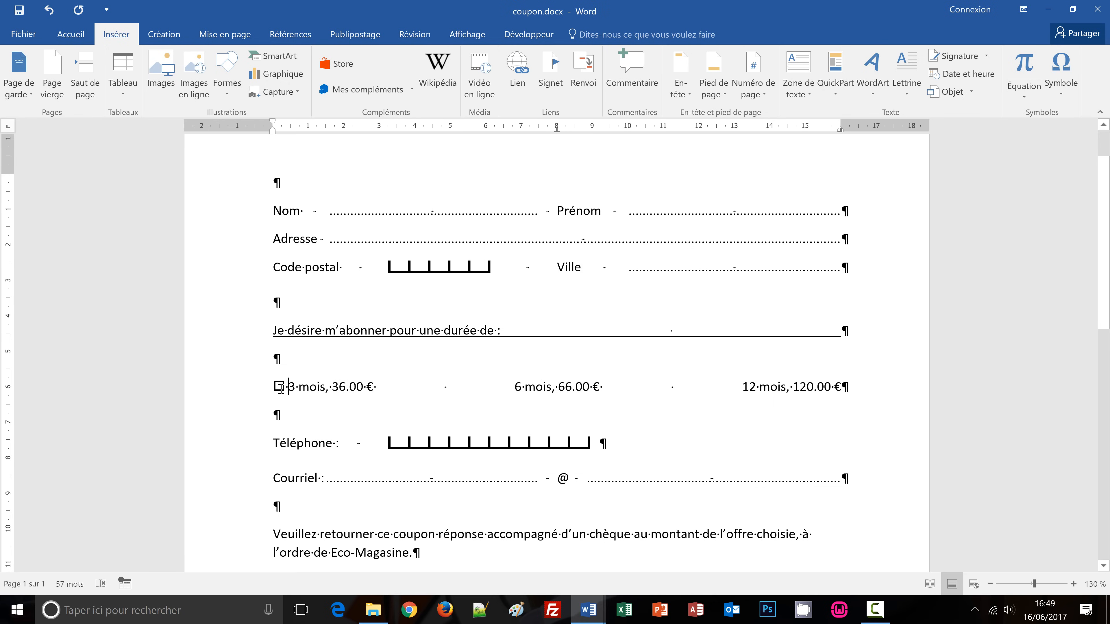
Make the checkbox square before '3 mois' bold and size 15.
drag(275, 386, 280, 385)
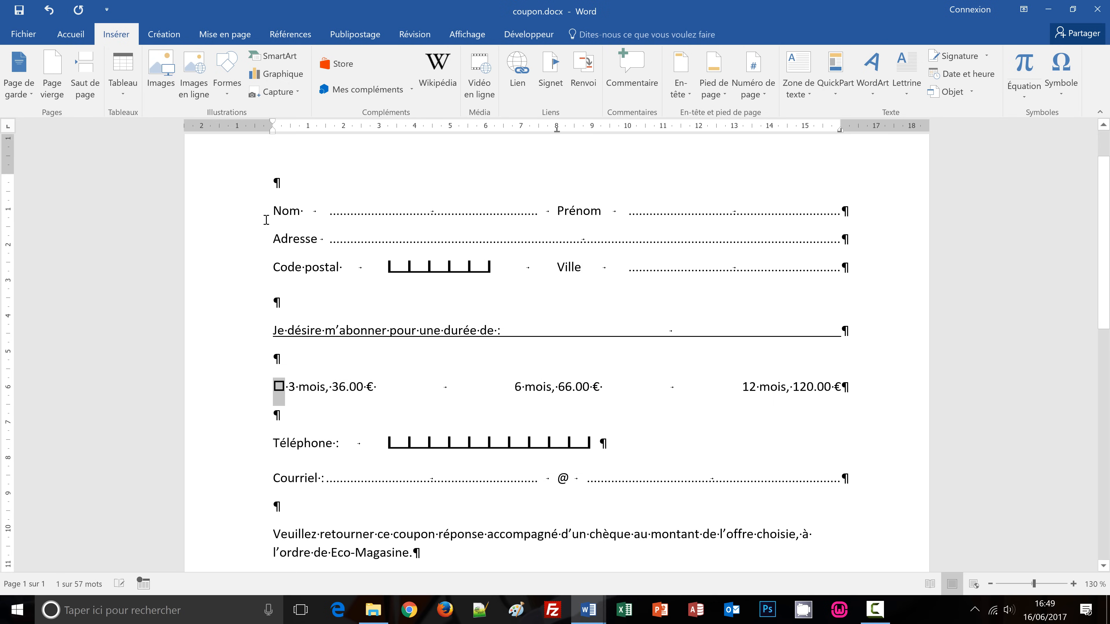
click(75, 38)
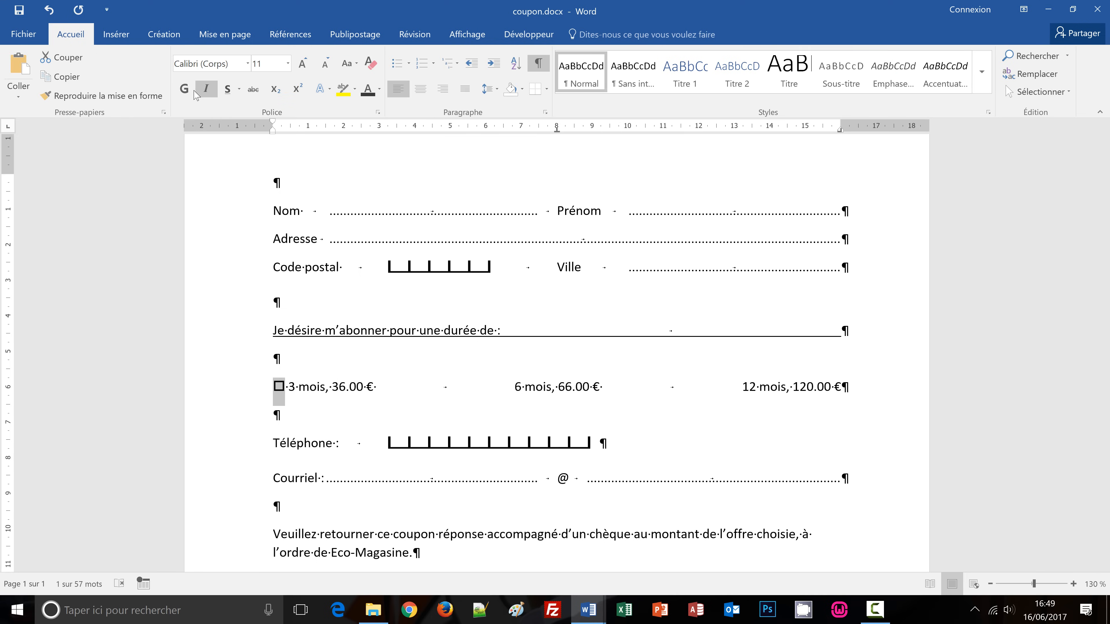
click(184, 89)
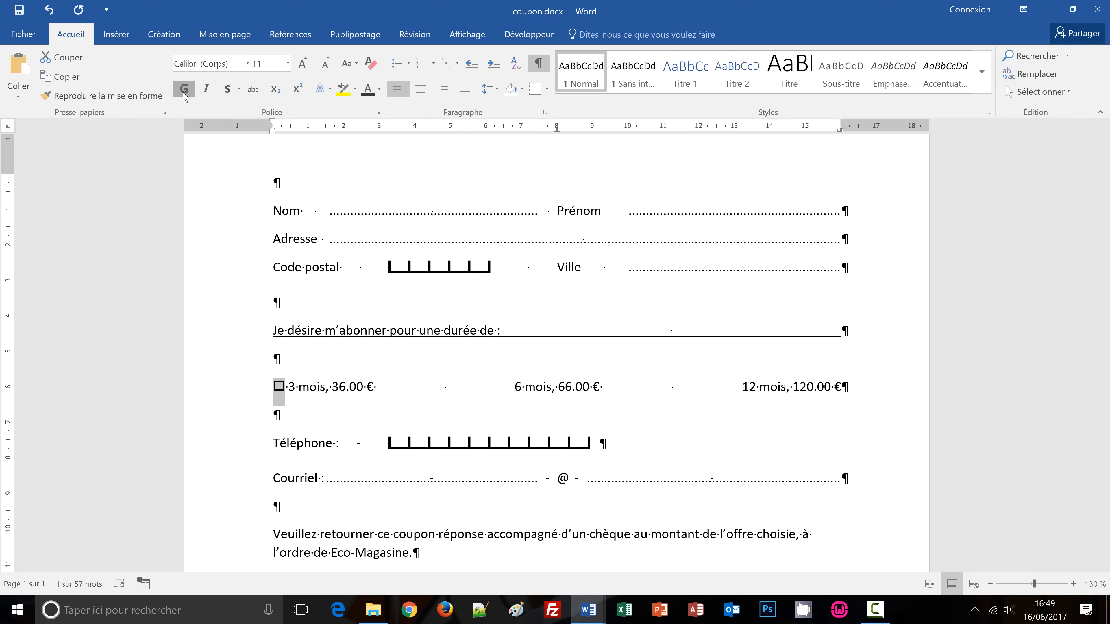
click(263, 63)
text(15)
key(Return)
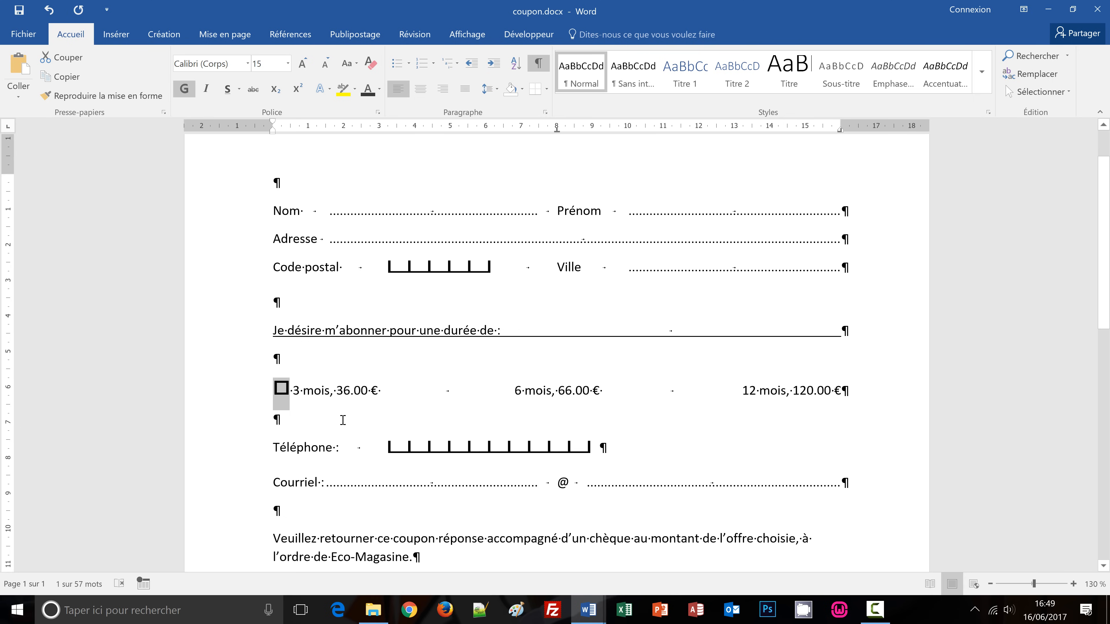
Paste the enlarged checkbox before the '6 mois' and '12 mois' options.
key(Left)
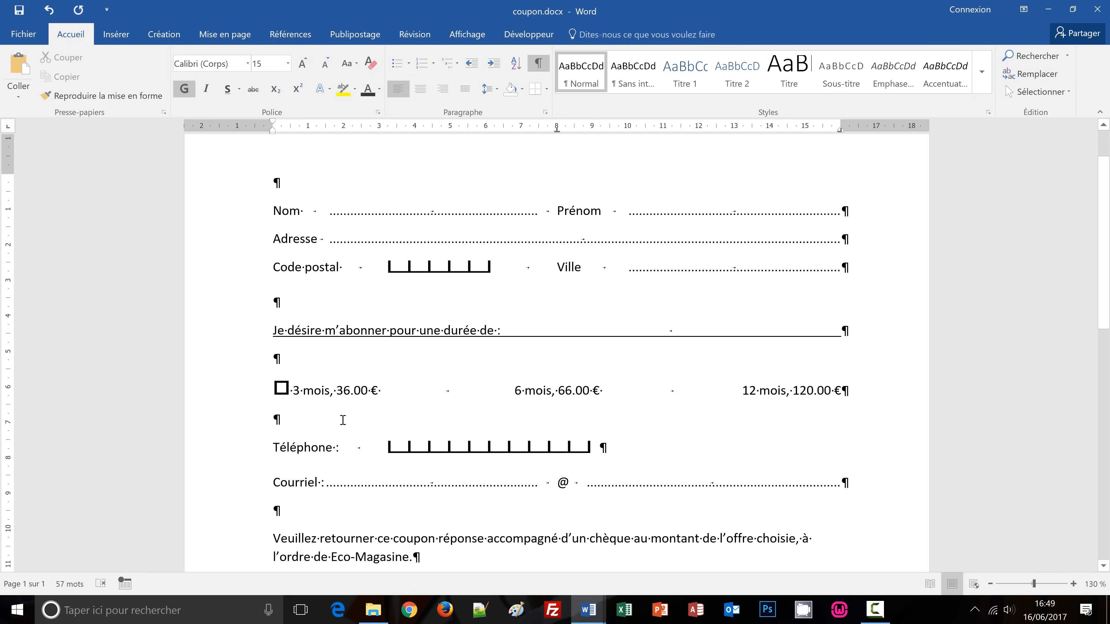
key(shift+Right)
key(ctrl+c)
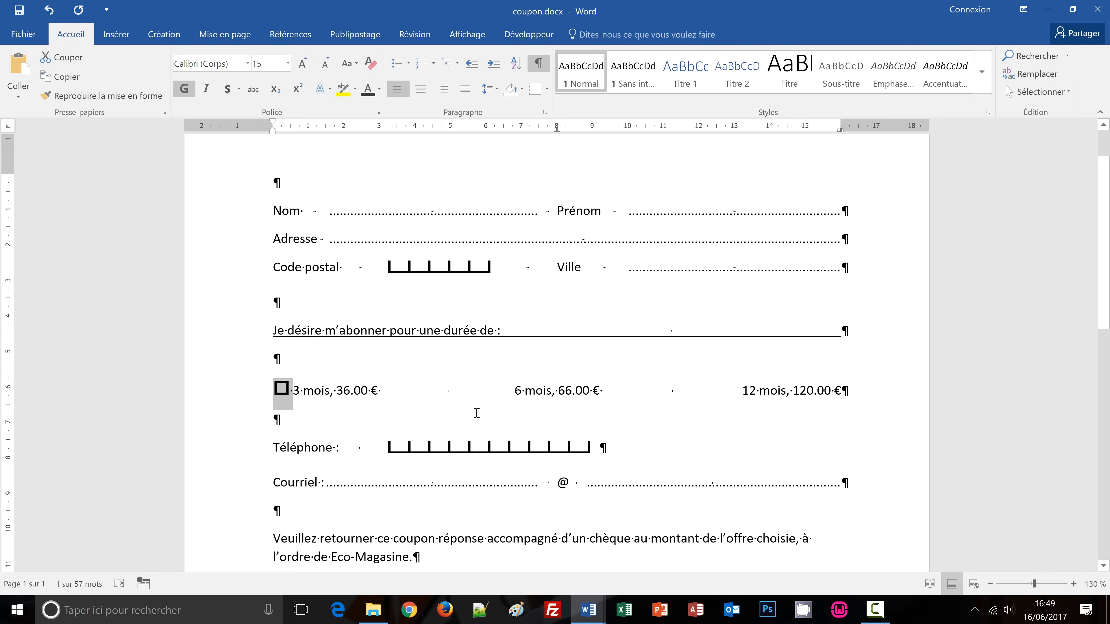
click(515, 391)
key(ctrl+v)
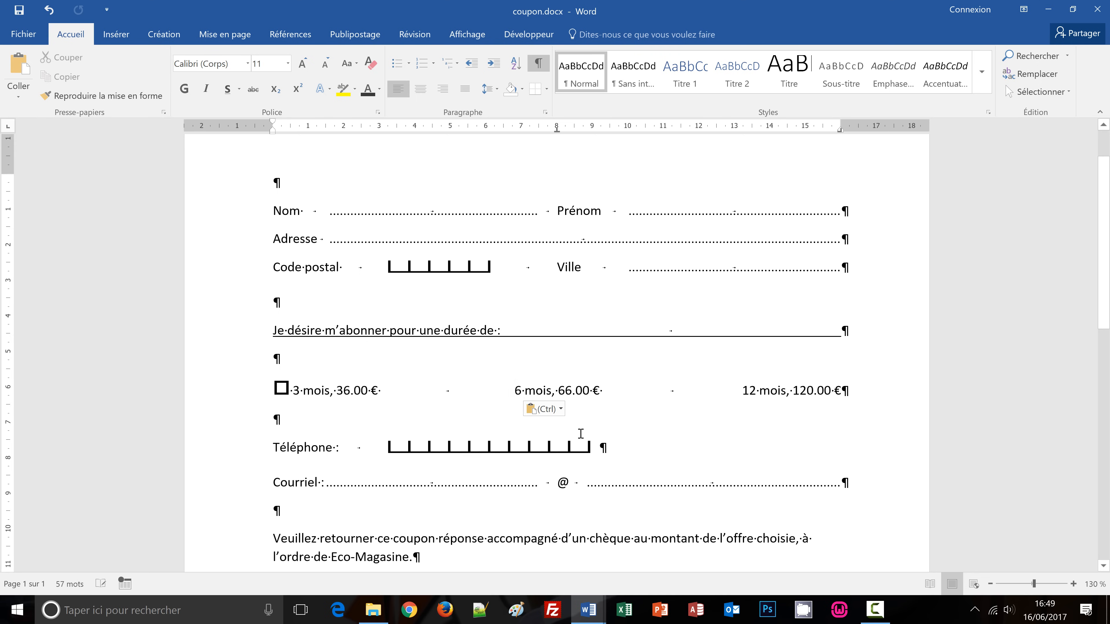
click(742, 391)
key(ctrl+v)
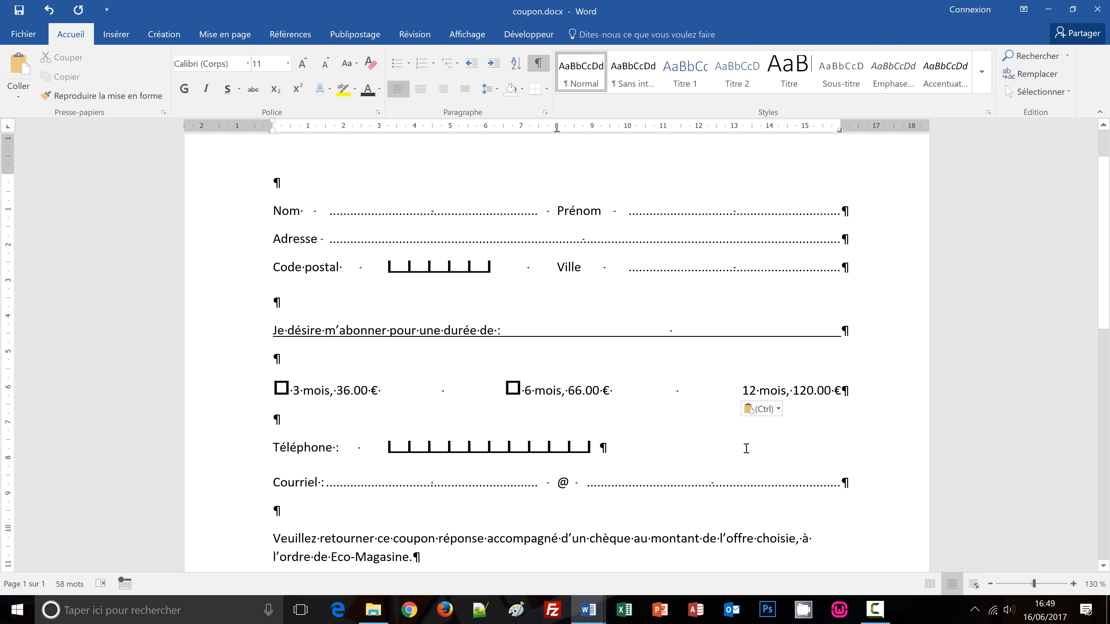
Bring the coupon-conception.docx model document to the front.
scroll(739, 460, up, 1)
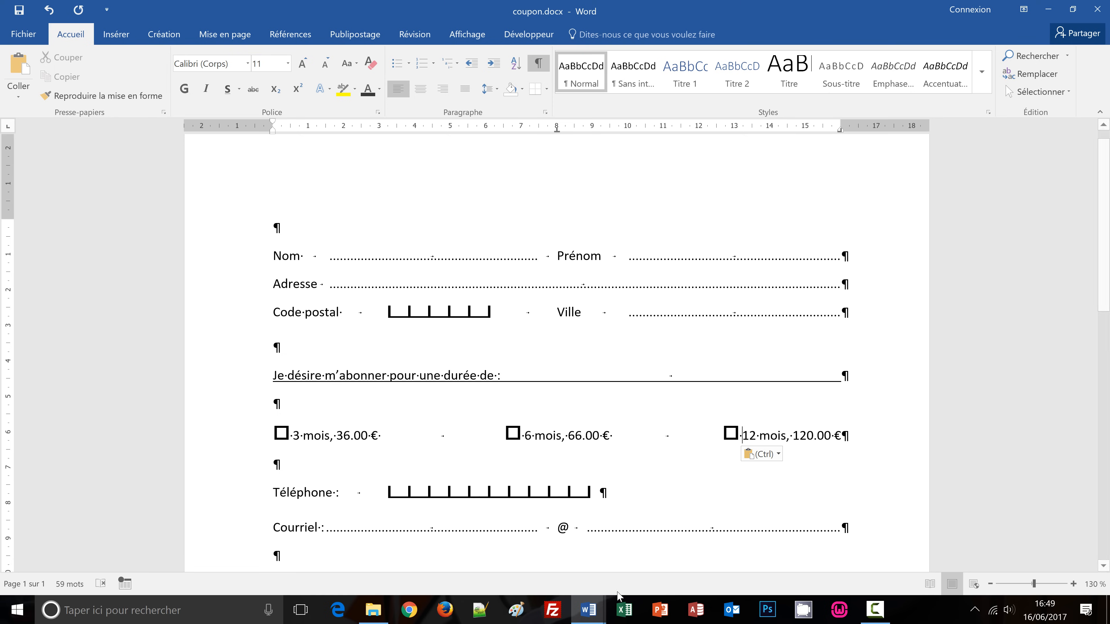
mouse_move(593, 621)
click(511, 551)
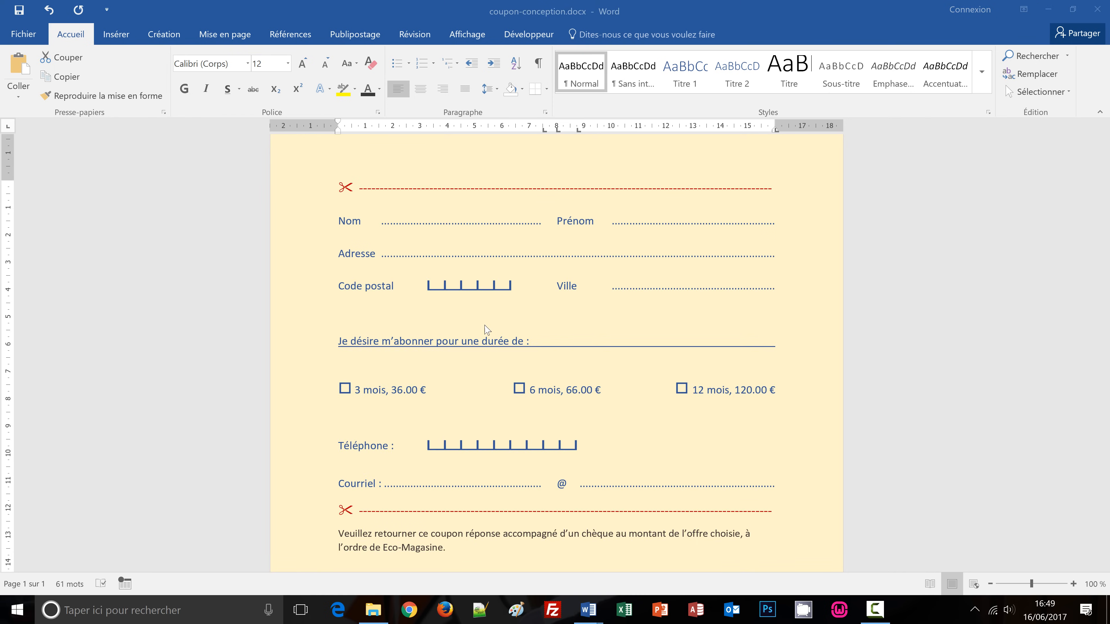
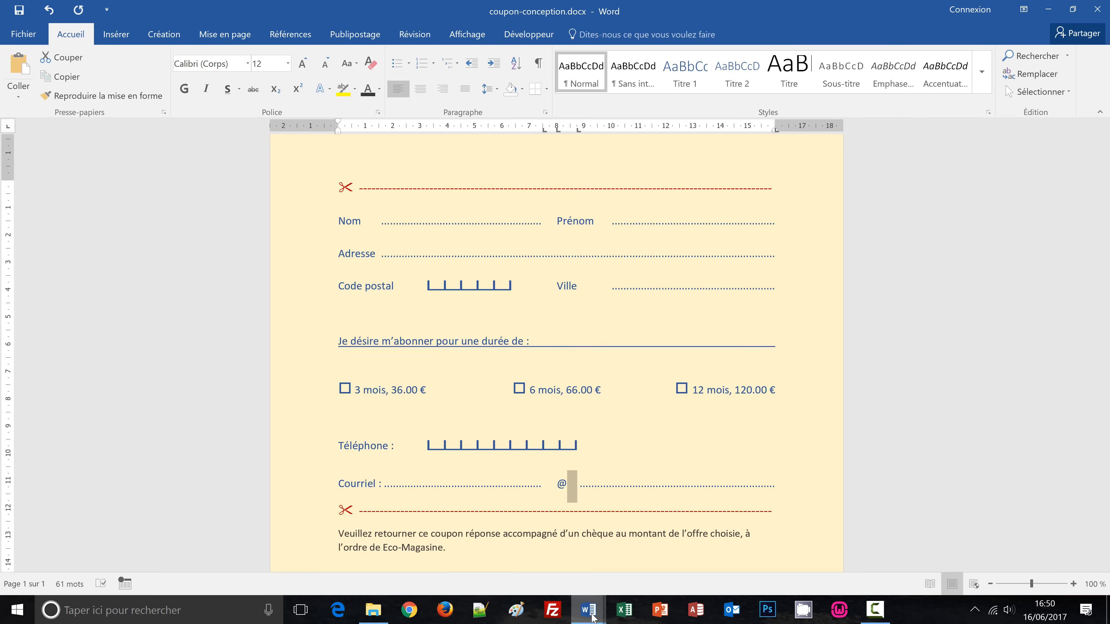
Give coupon.docx the 'Or, Accentuation4, plus clair 80 %' page colour and preview it for printing.
mouse_move(593, 617)
click(642, 569)
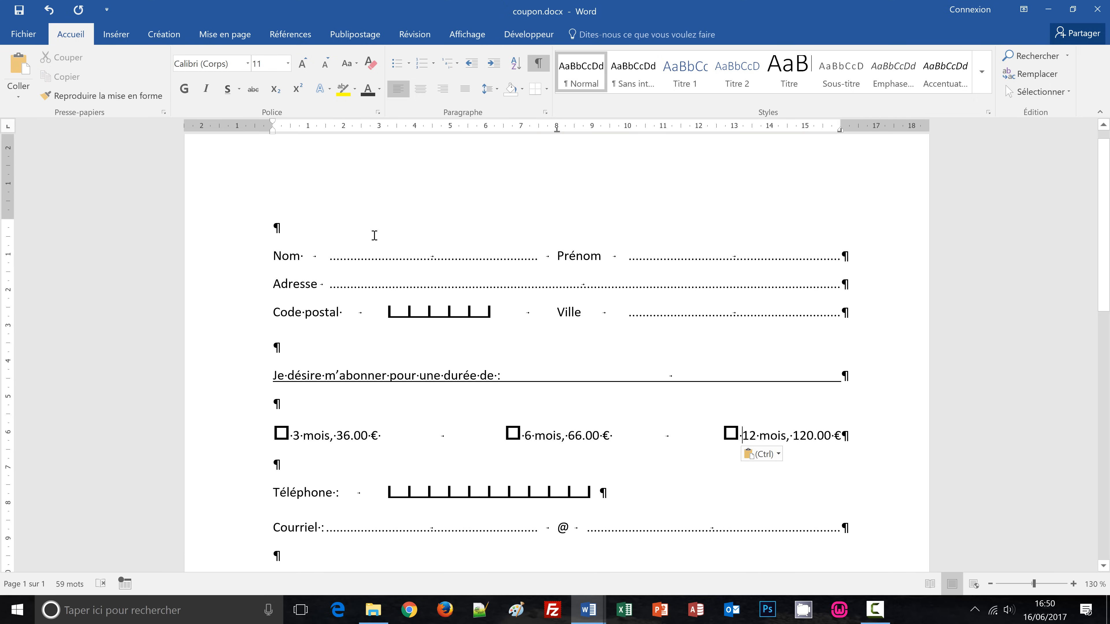
click(162, 40)
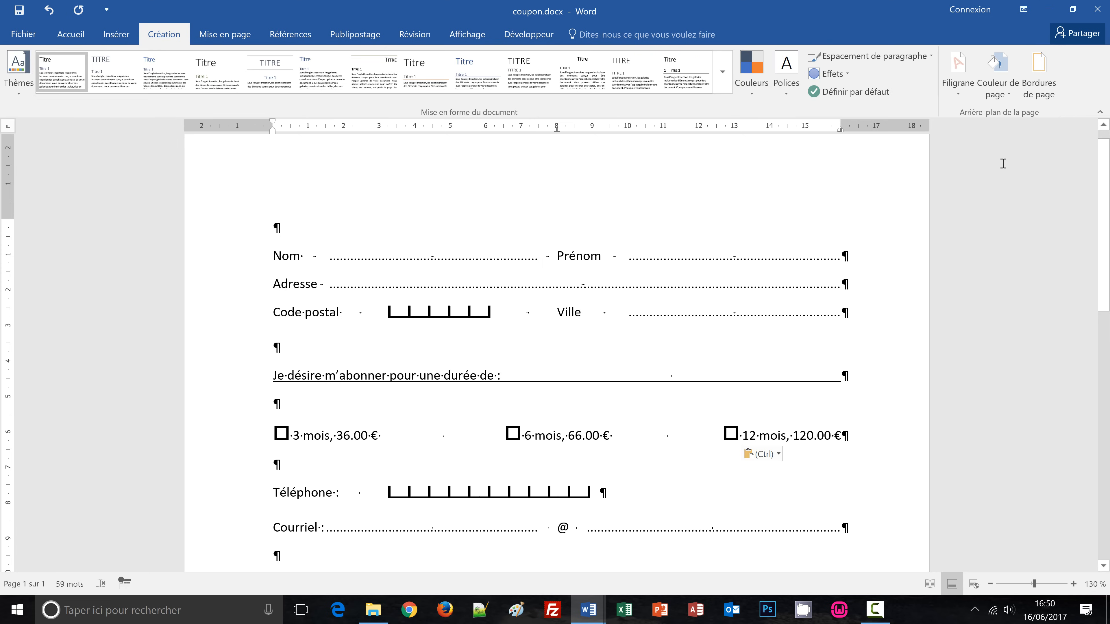
click(1009, 98)
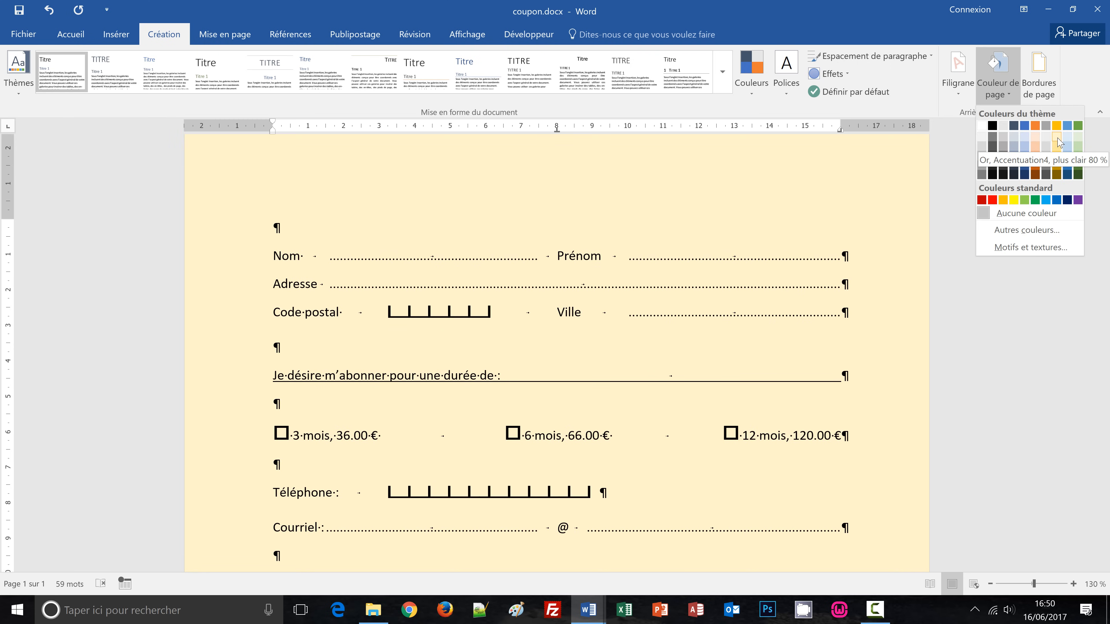
click(1057, 141)
key(ctrl+Home)
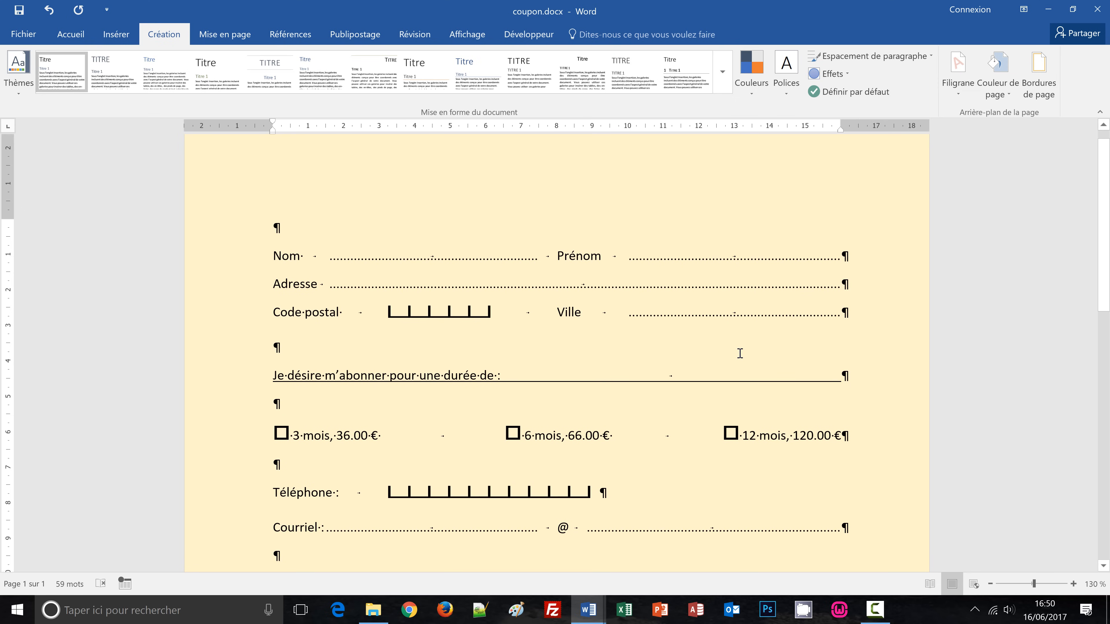
key(ctrl+p)
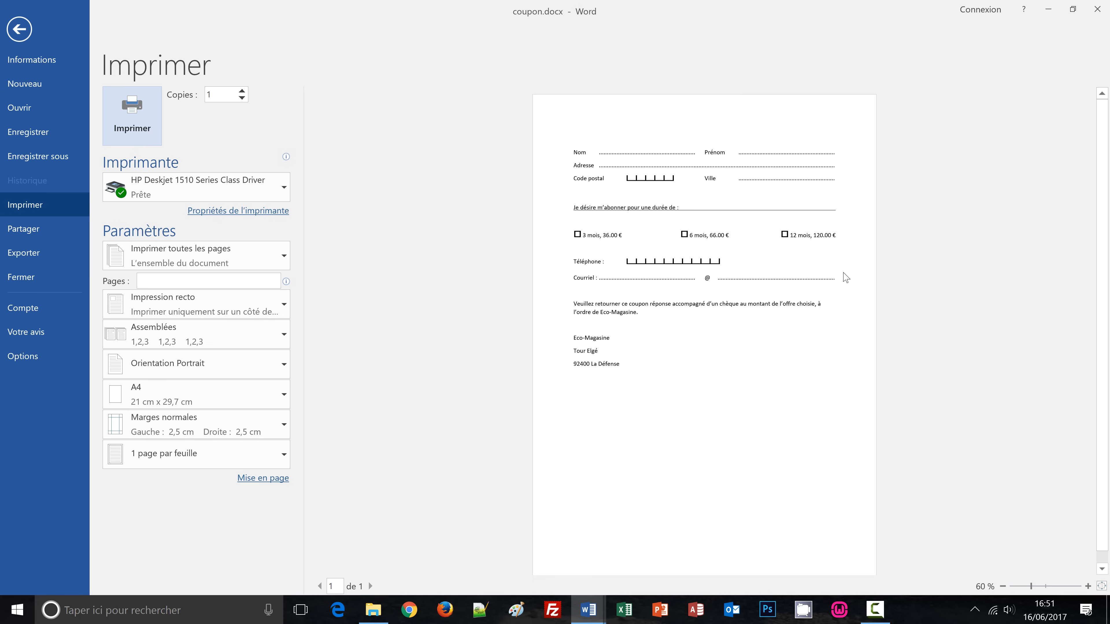
Leave the print preview and go back to editing coupon.docx on the Accueil tab.
click(19, 29)
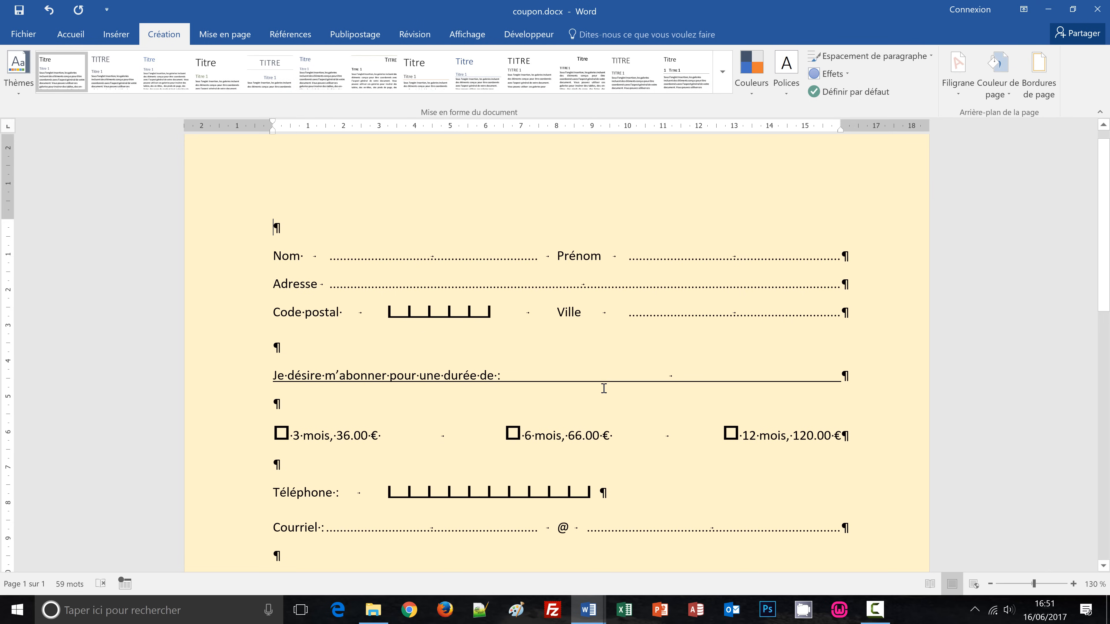
click(70, 35)
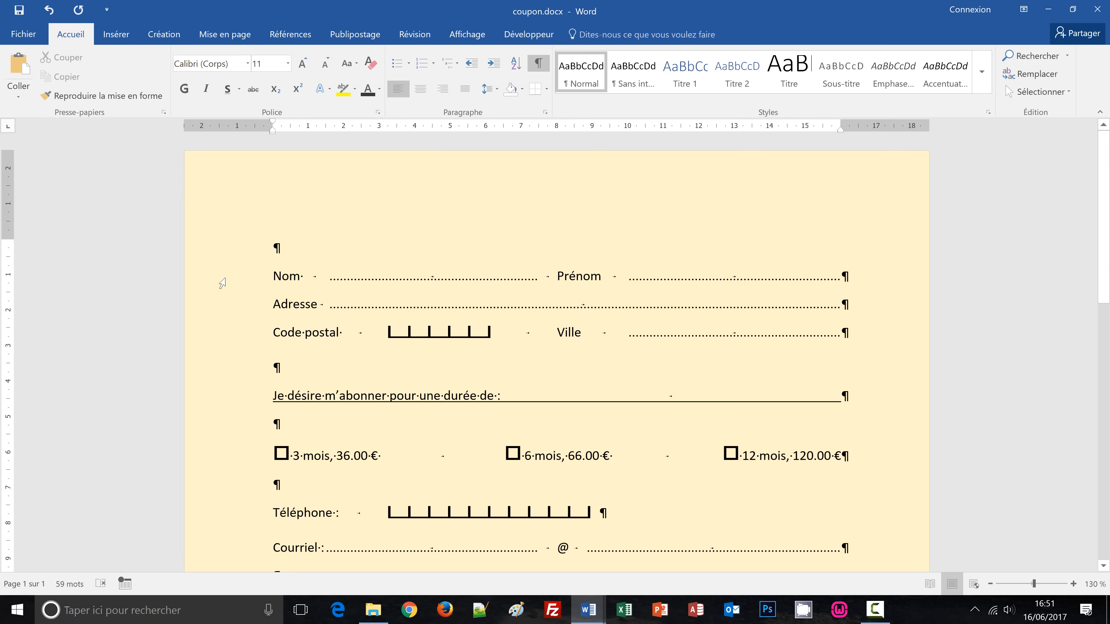
Check the coupon-conception.docx reference layout, then return to coupon.docx.
drag(223, 282, 333, 282)
scroll(386, 318, up, 10)
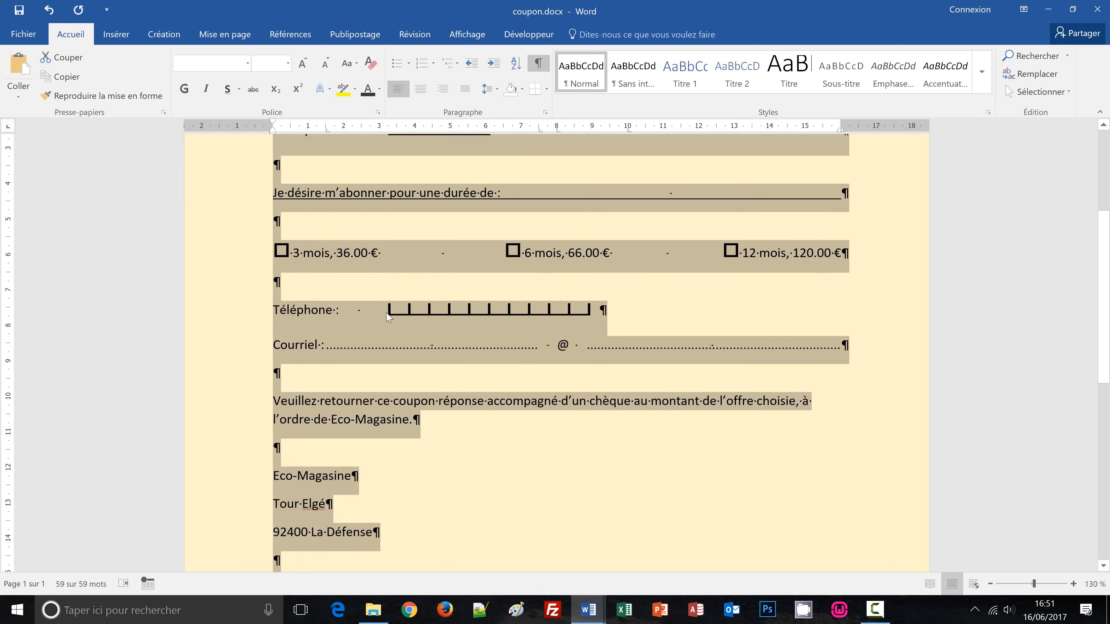
click(511, 367)
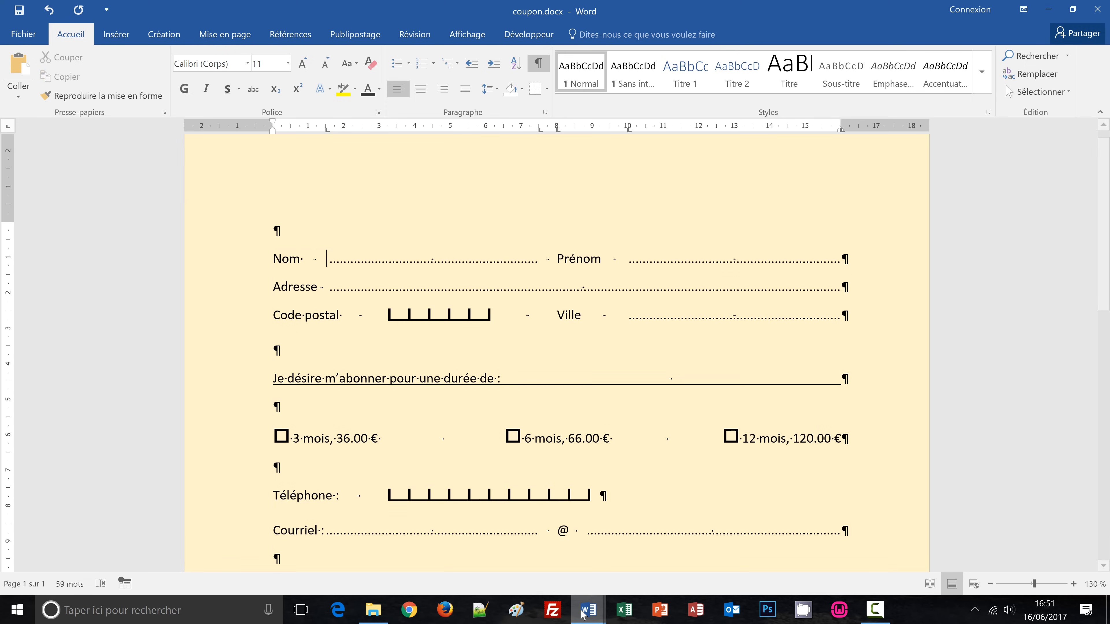
mouse_move(589, 609)
click(541, 563)
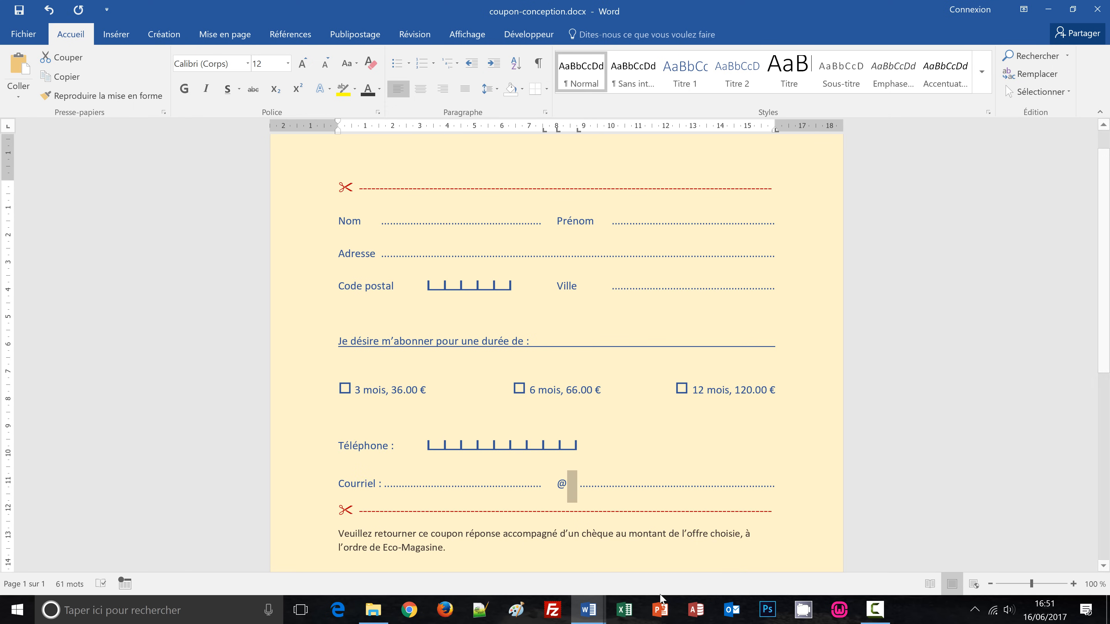
mouse_move(590, 619)
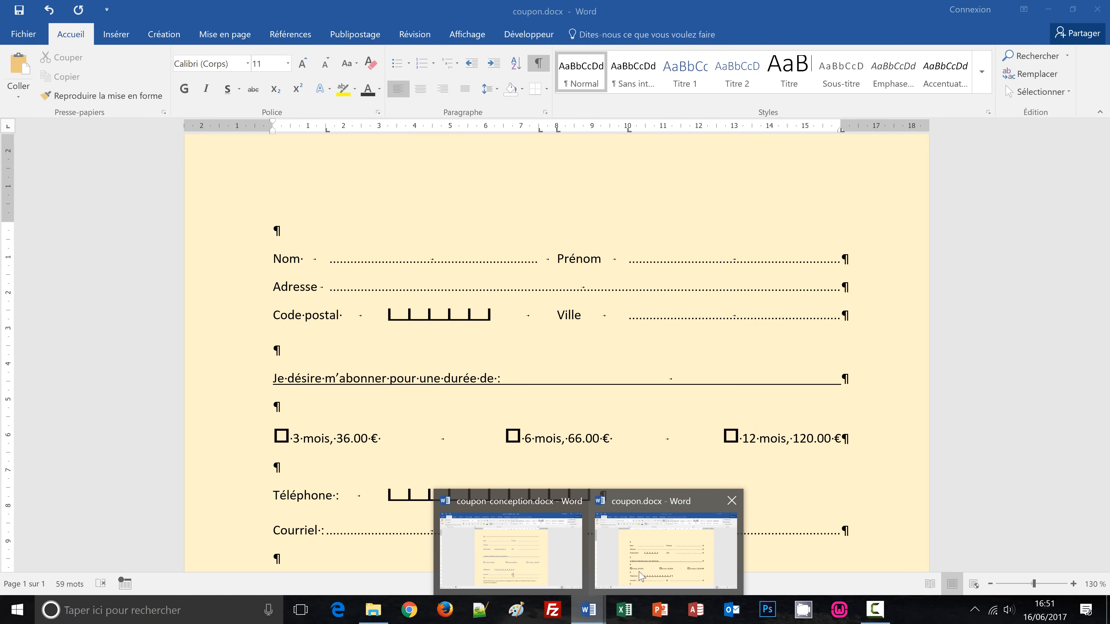
click(641, 576)
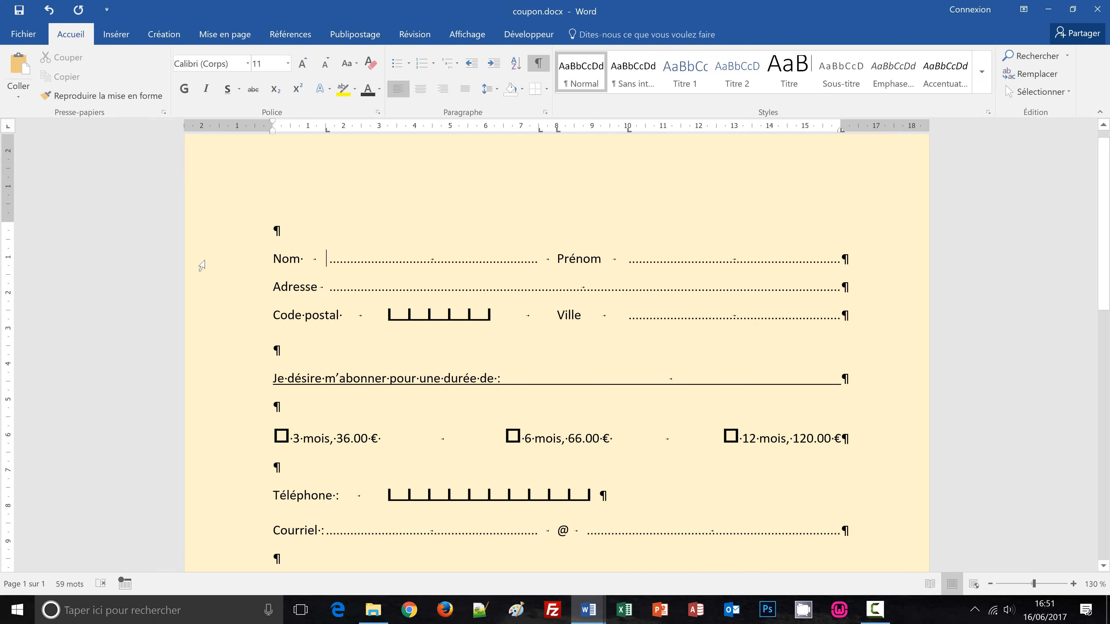
Select the form lines from 'Nom et Prénom' down through Courriel.
click(201, 266)
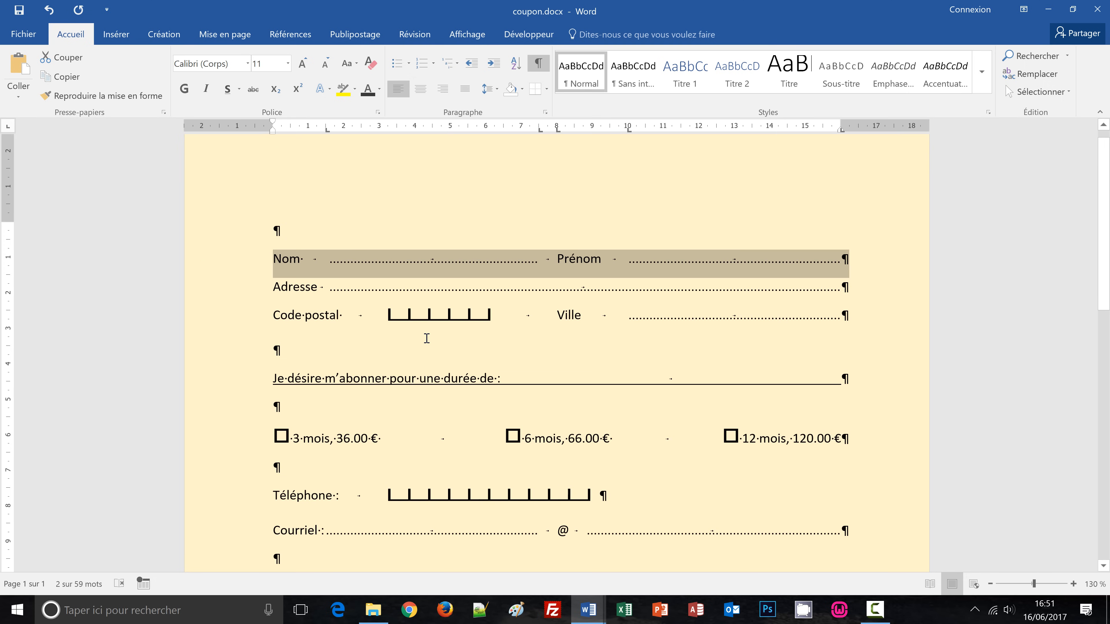
scroll(425, 339, down, 3)
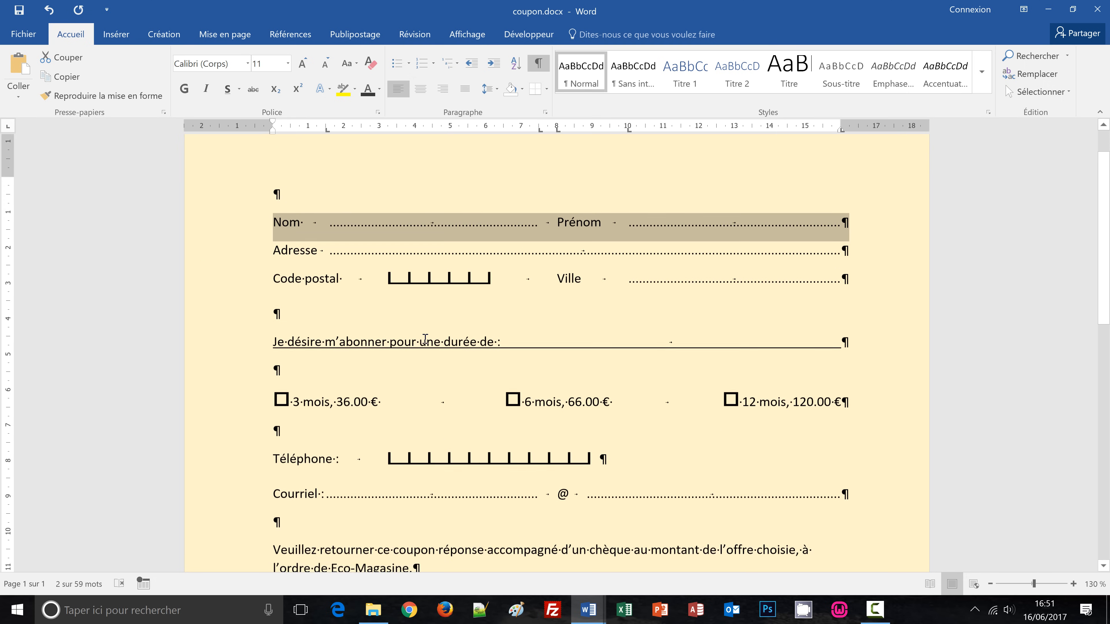
scroll(428, 341, down, 1)
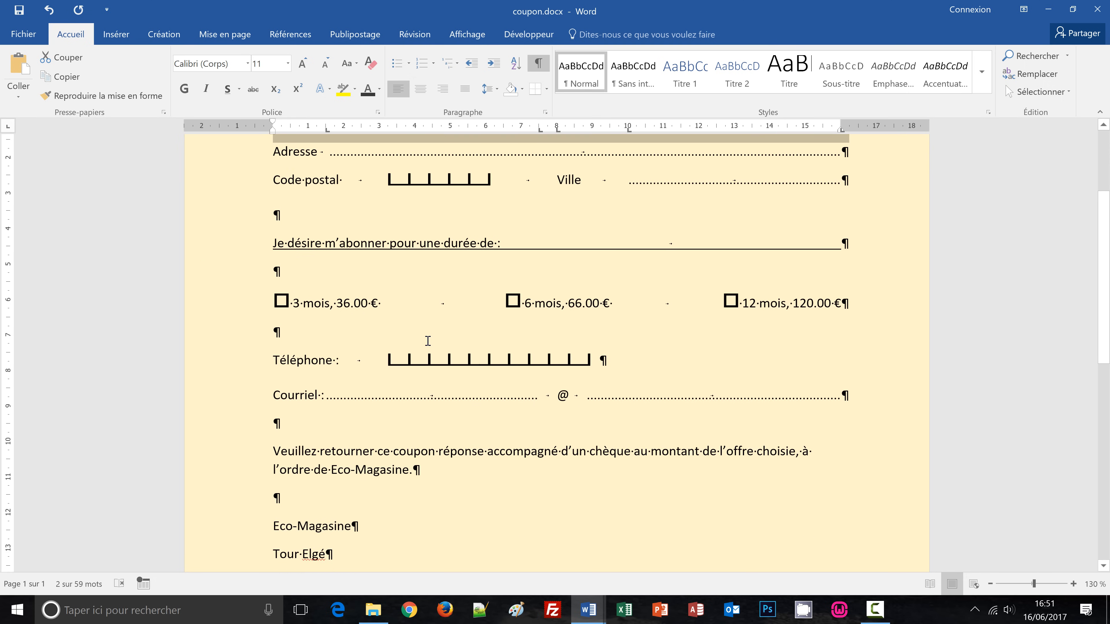
shift+click(193, 403)
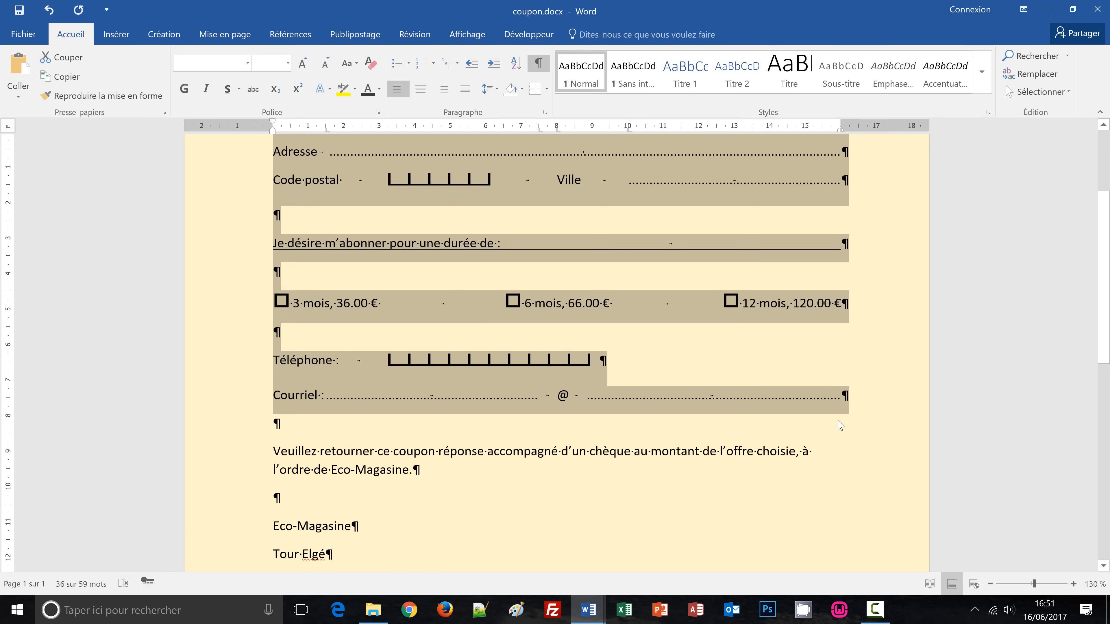
scroll(842, 422, up, 2)
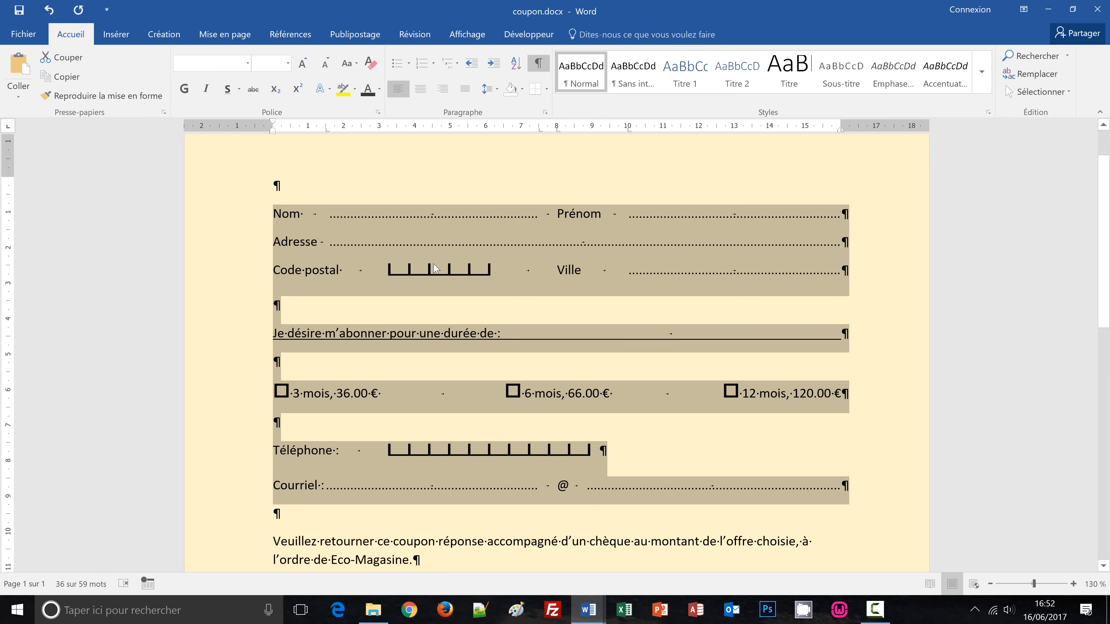
Colour the selected form lines 'Bleu, Accentuation1, plus sombre 25 %'.
click(380, 90)
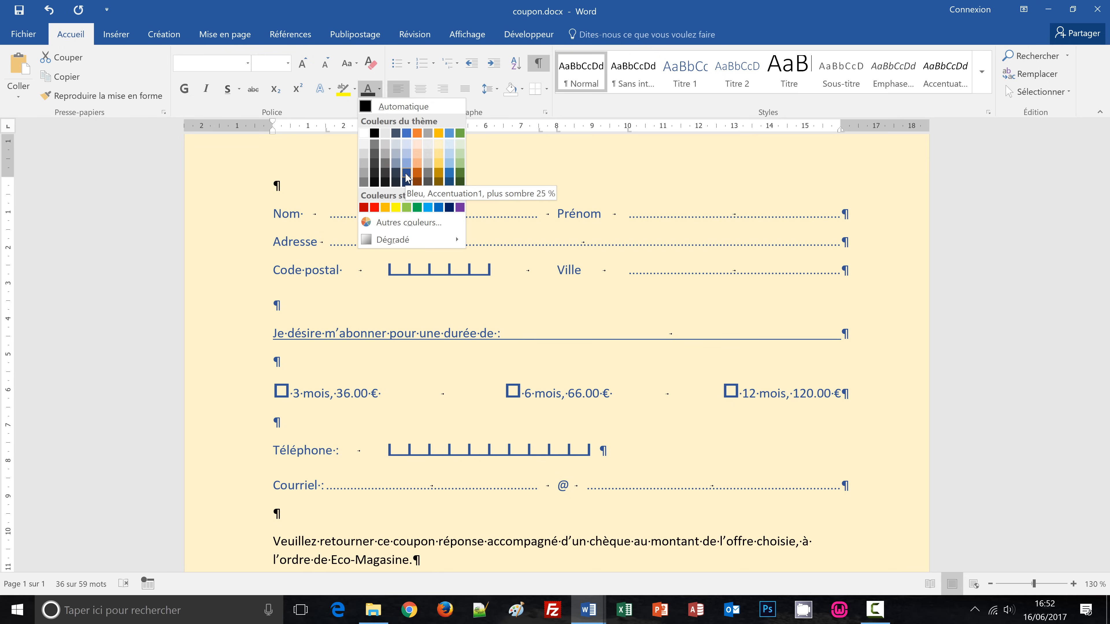
click(407, 177)
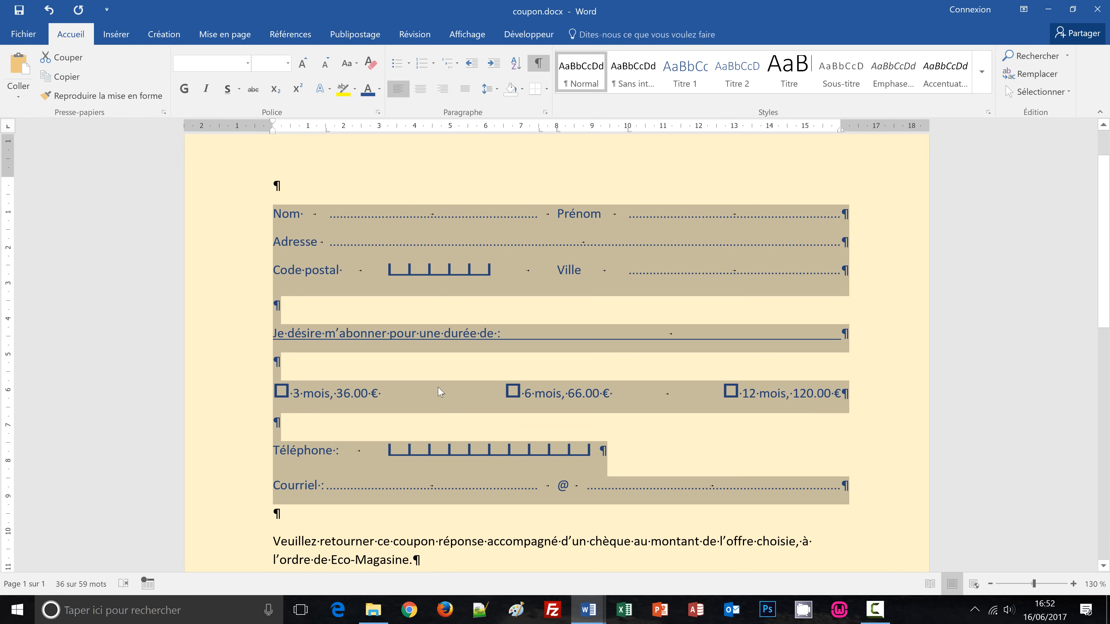
click(434, 375)
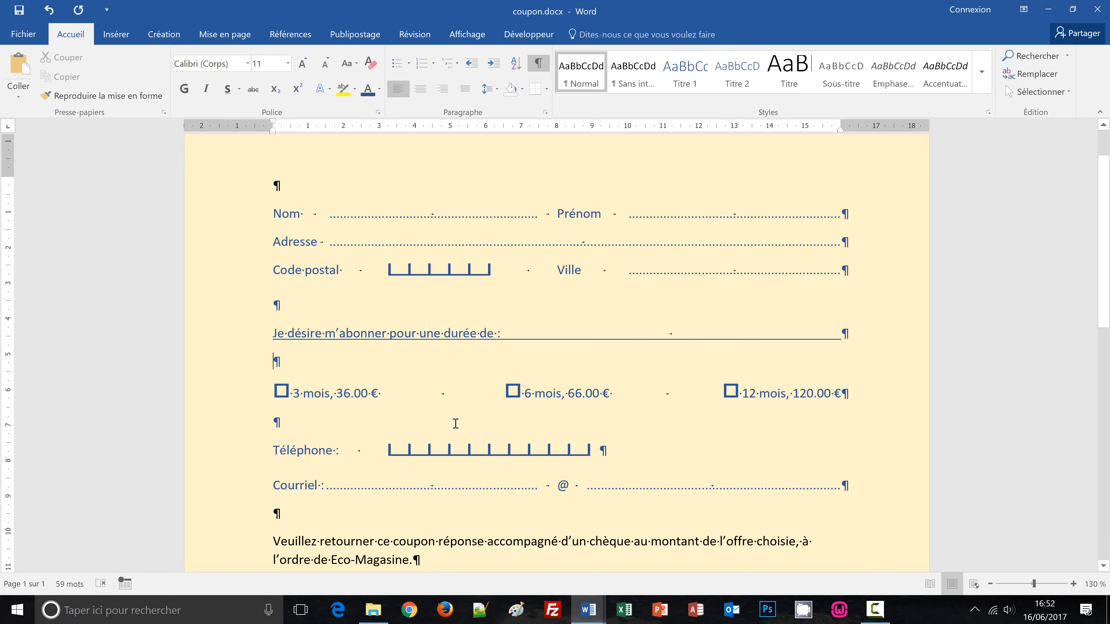
scroll(453, 421, up, 1)
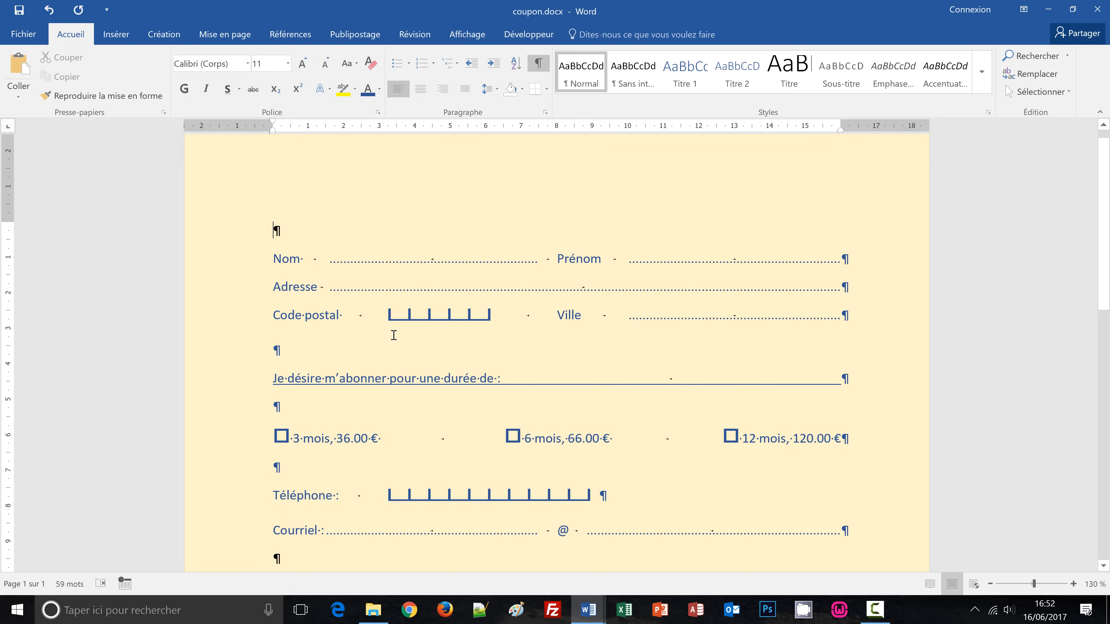
Insert the Wingdings scissors symbol and a tab on the empty line above Nom, then select that line.
click(119, 37)
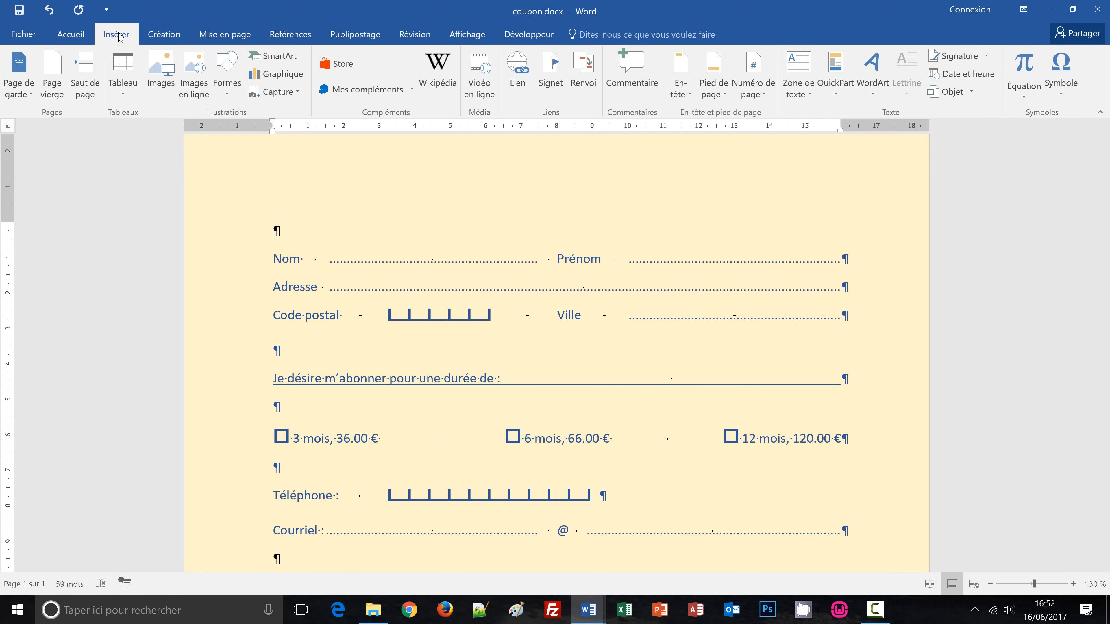
click(1053, 94)
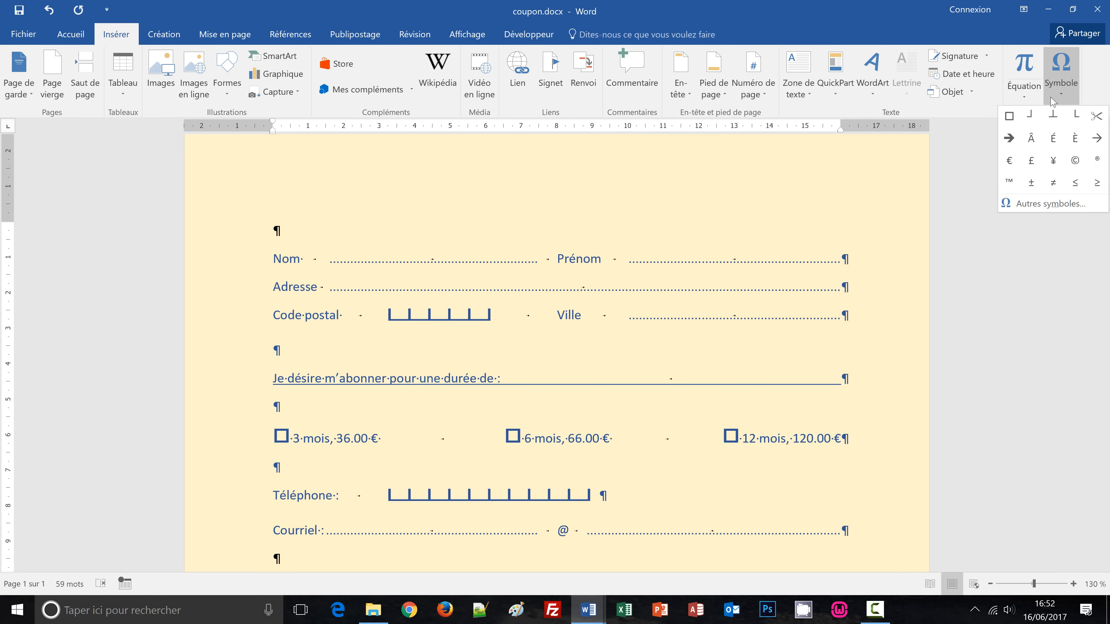
click(1039, 204)
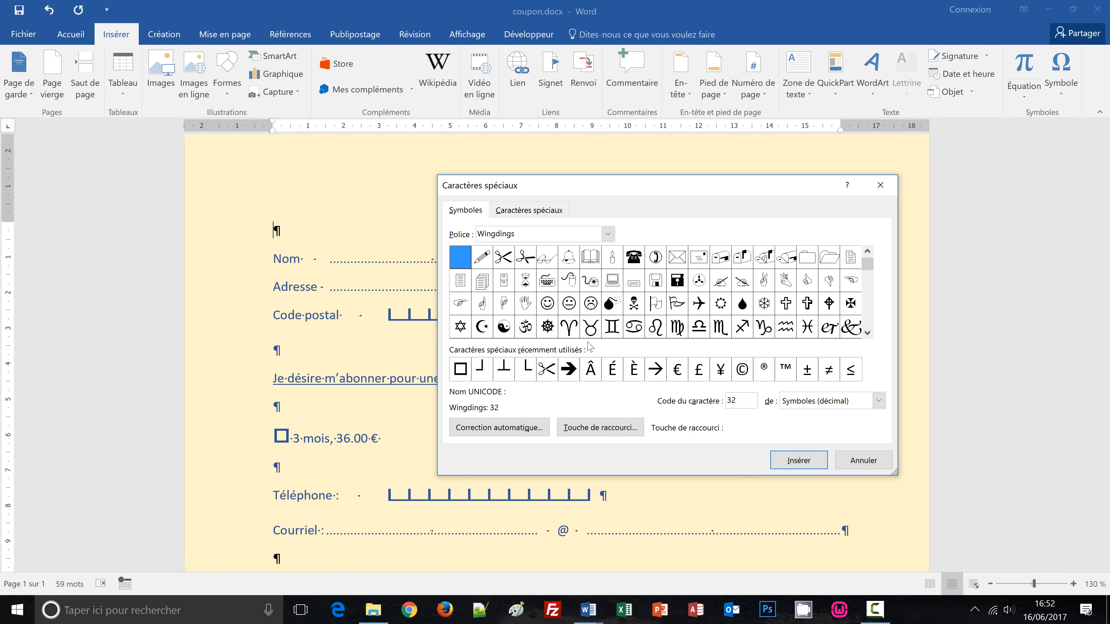
double_click(504, 259)
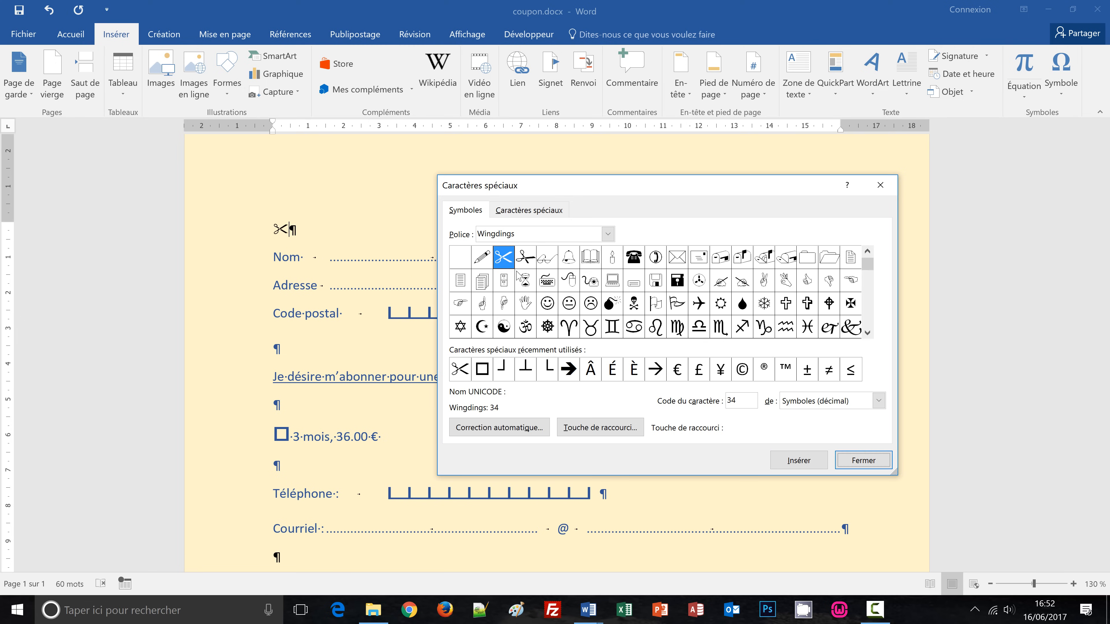
click(858, 463)
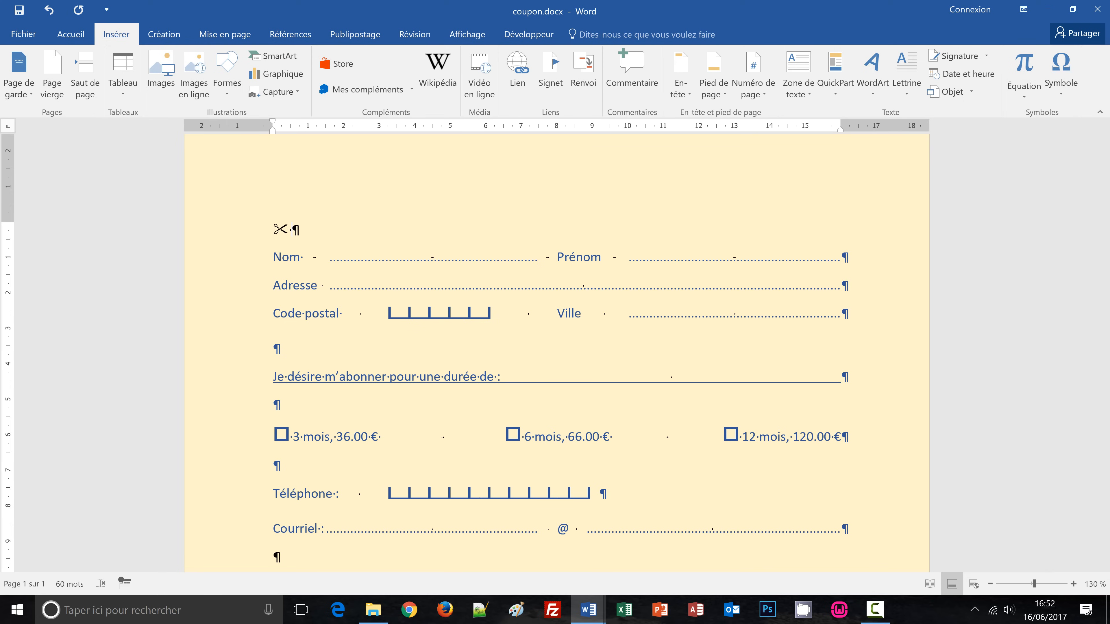
key(Tab)
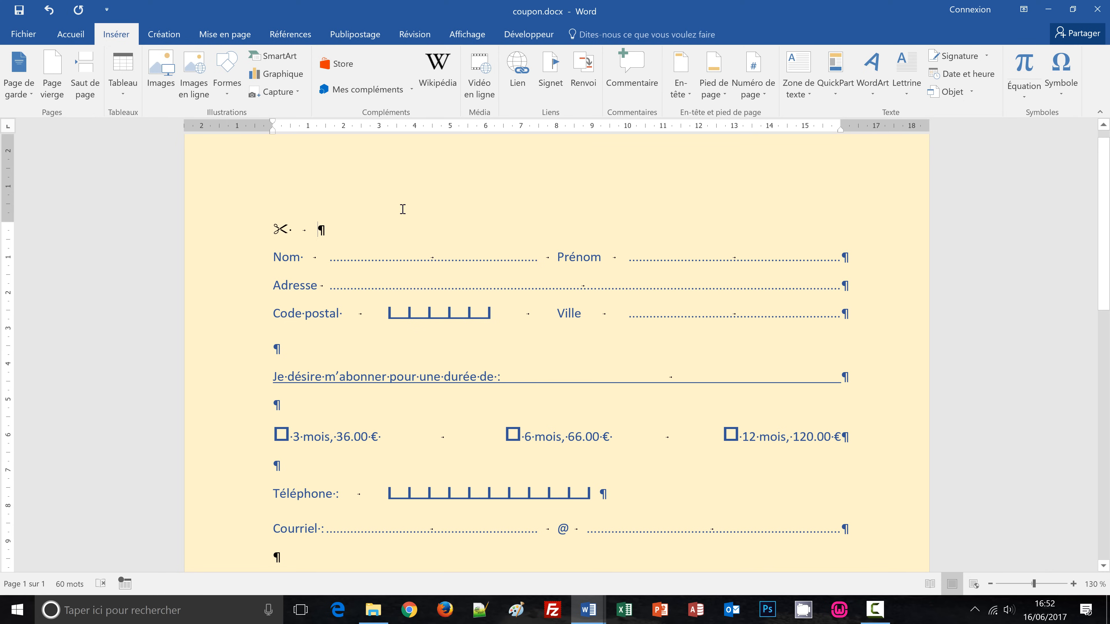
click(201, 237)
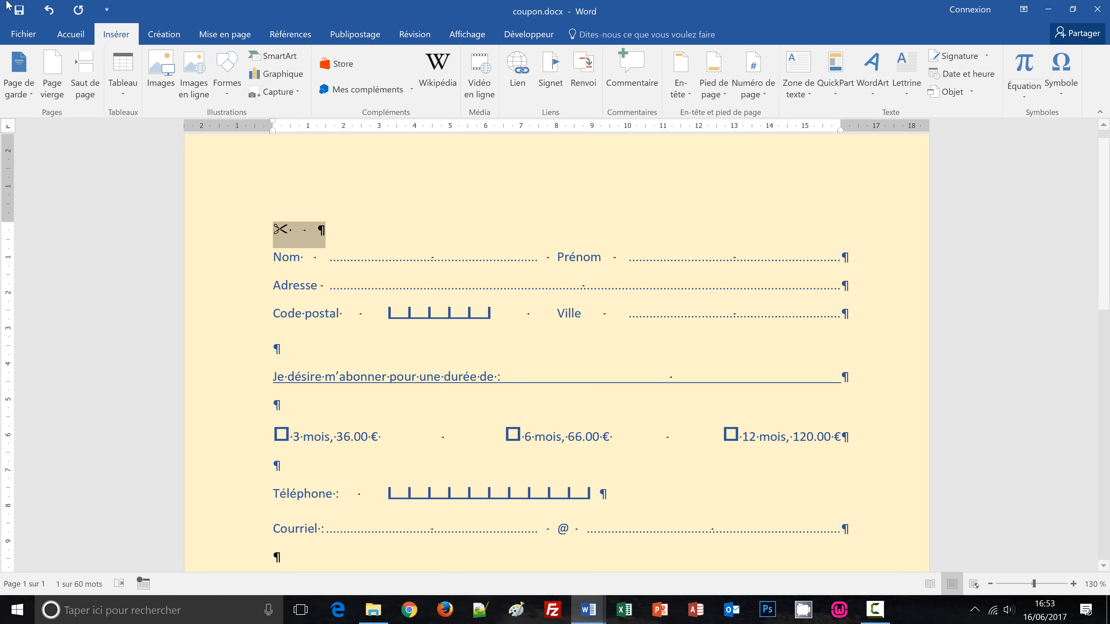
Set the scissors line to size 16 and add a tab stop at 16 cm.
click(70, 35)
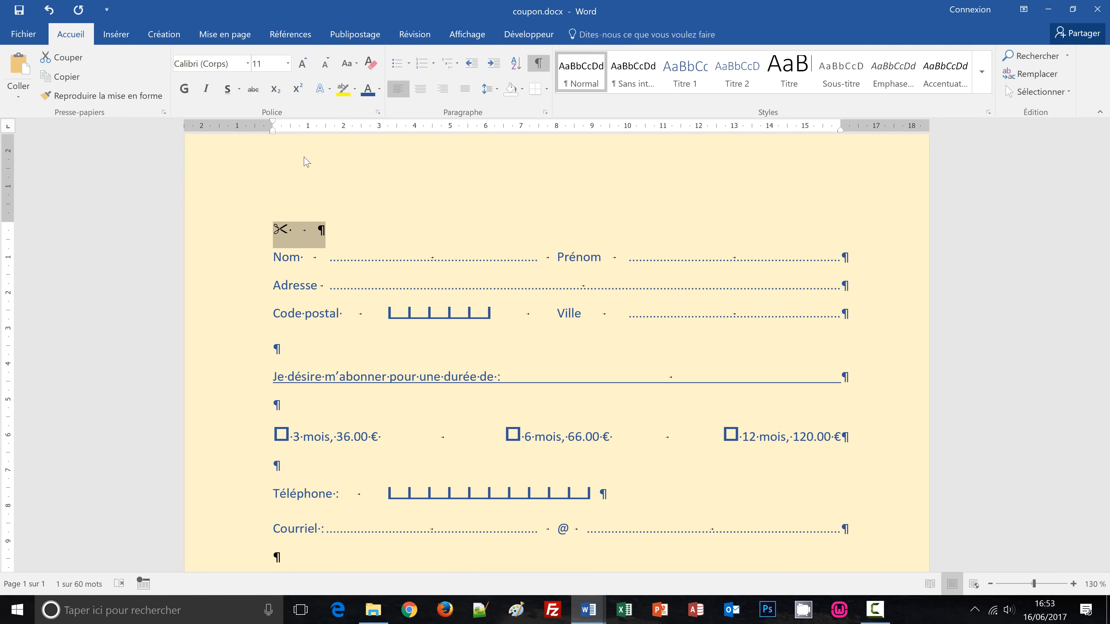
click(273, 63)
text(1)
key(Return)
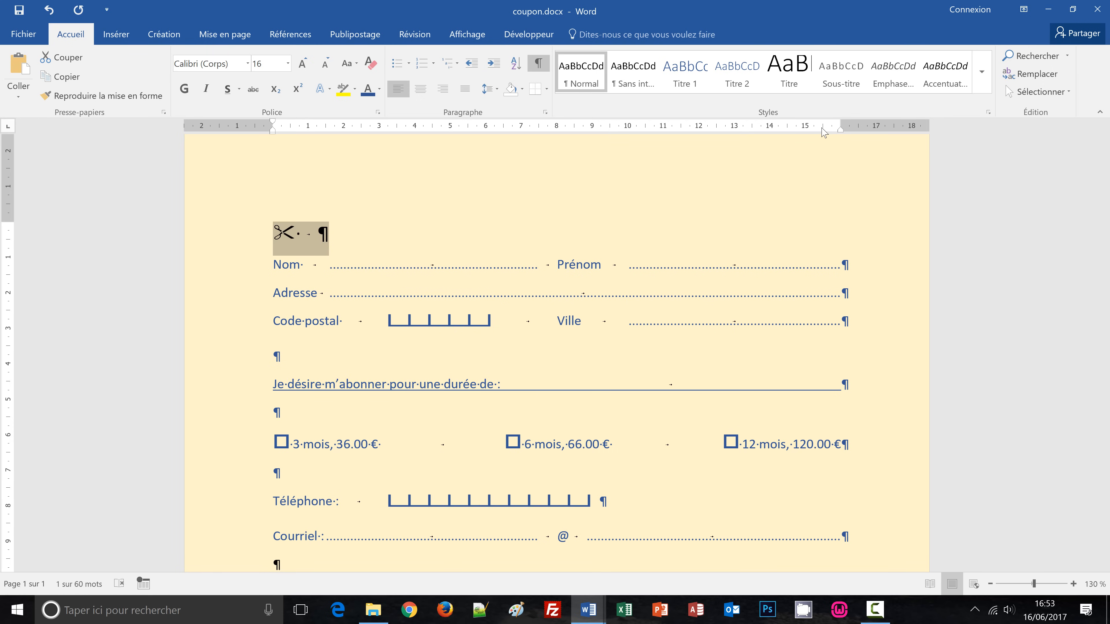
drag(823, 131, 840, 135)
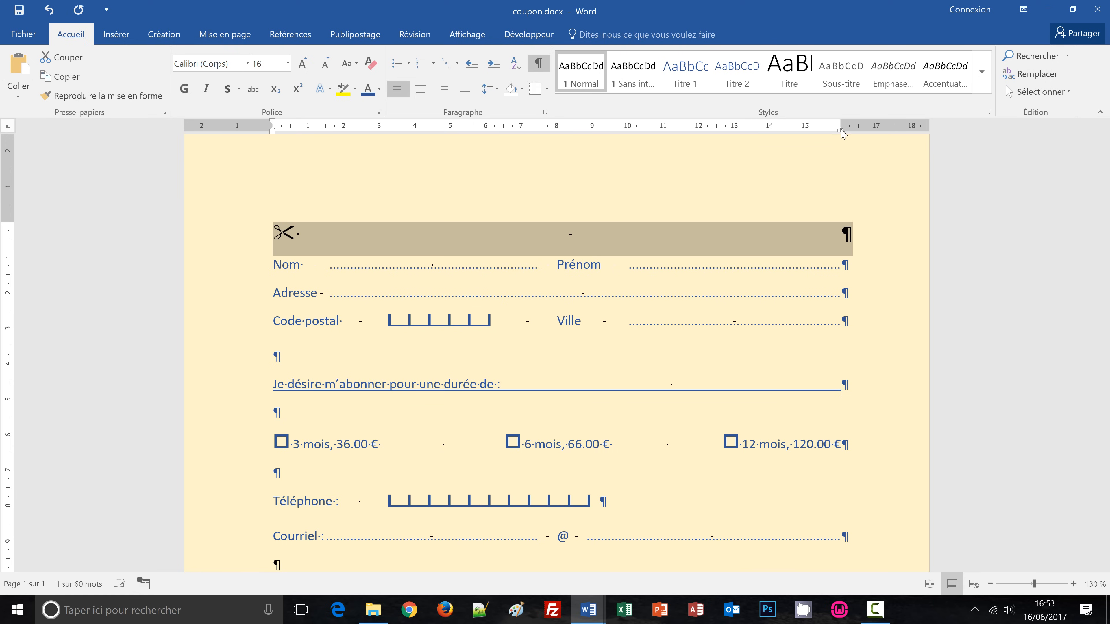
double_click(841, 131)
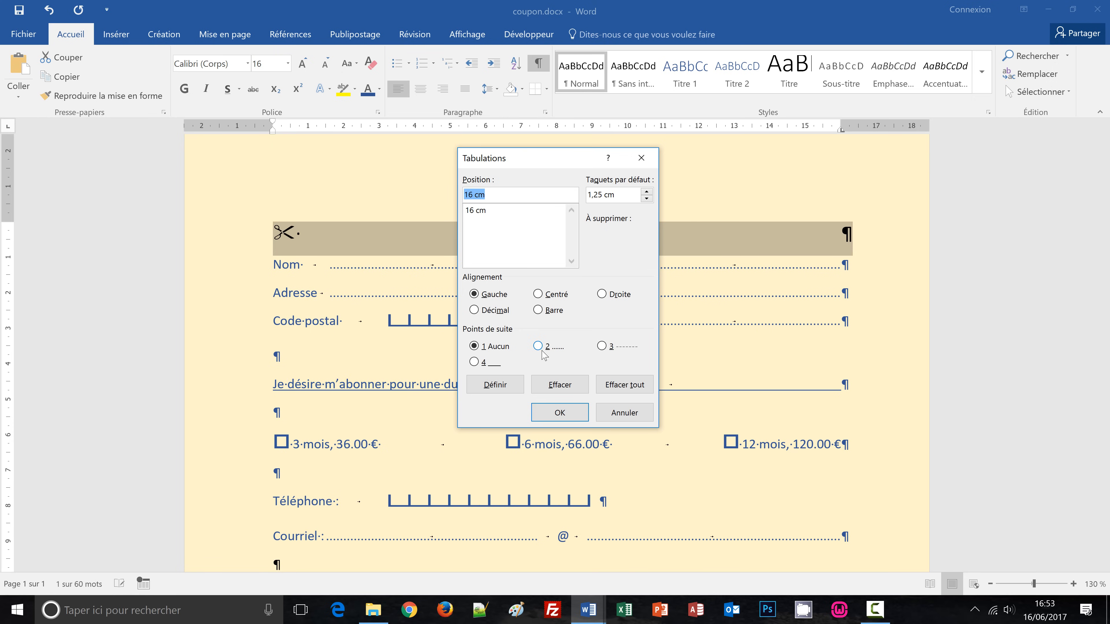
Give the 16 cm tab dashed leader 3 and colour the scissors line dark red.
click(605, 348)
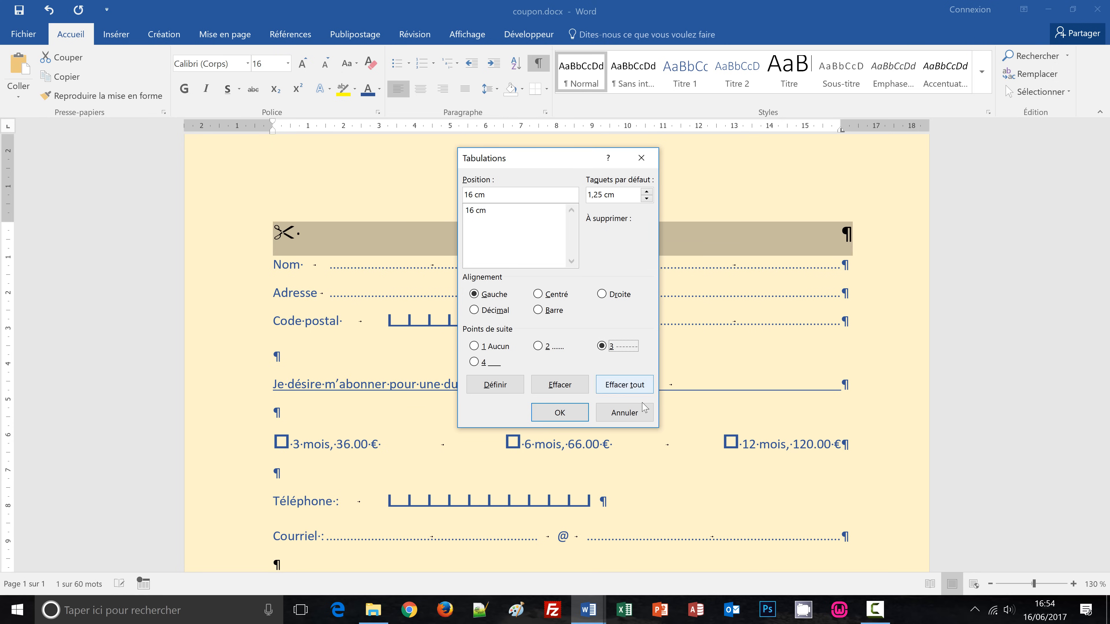
click(560, 413)
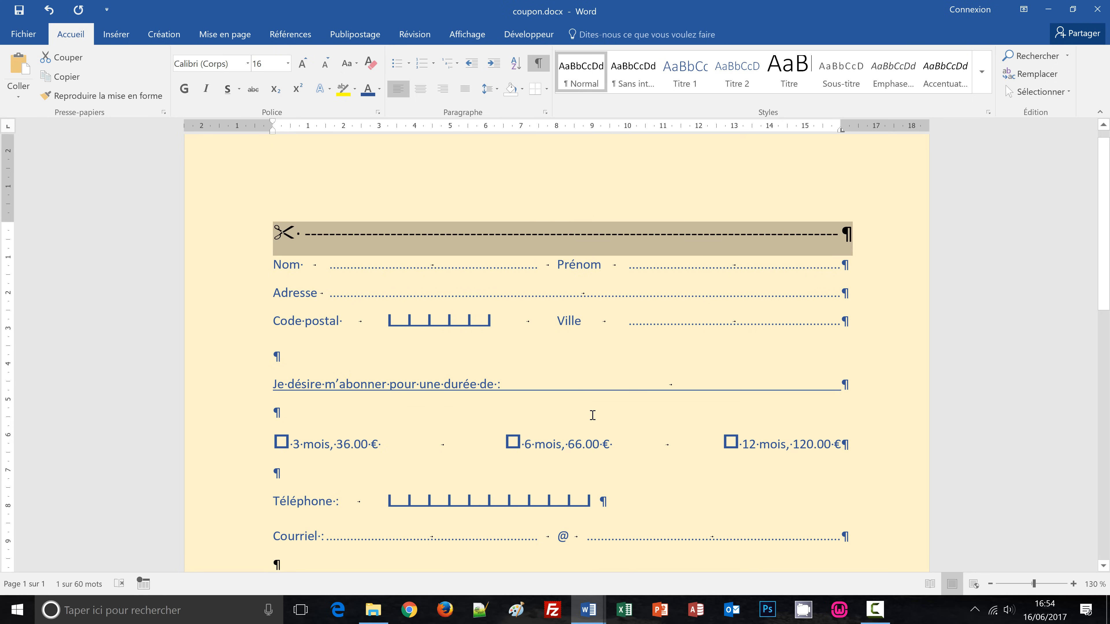
click(380, 90)
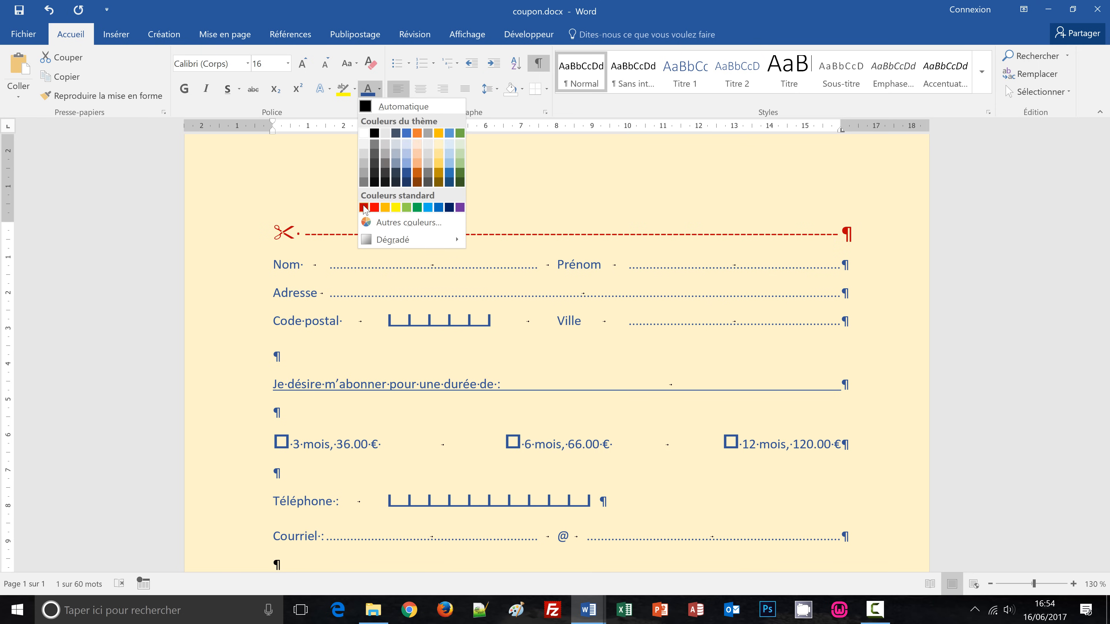
click(364, 208)
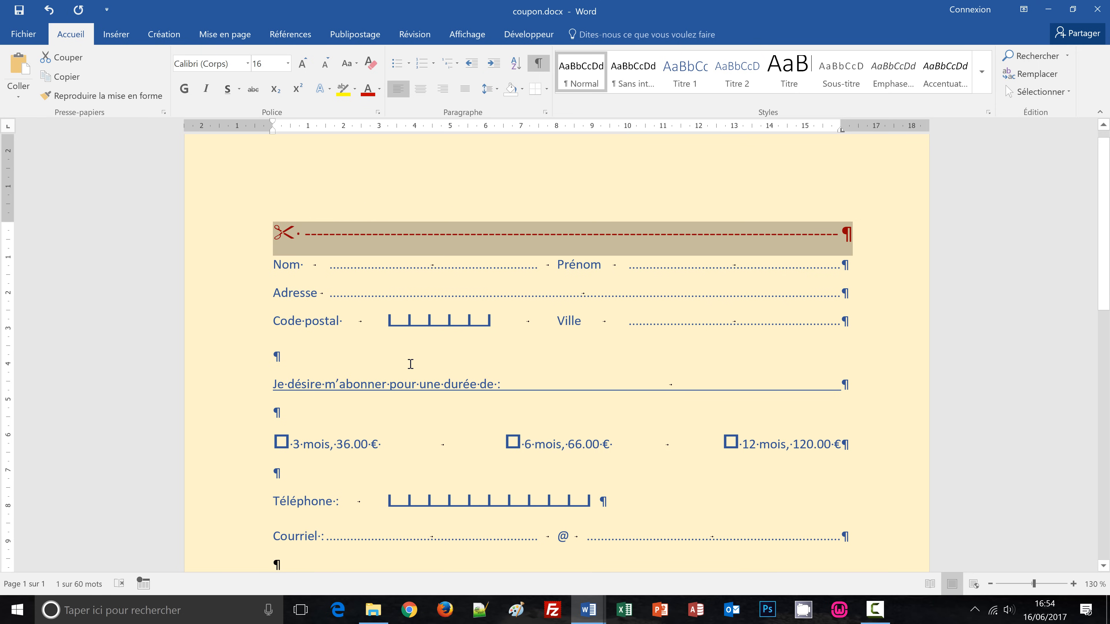
scroll(413, 368, down, 3)
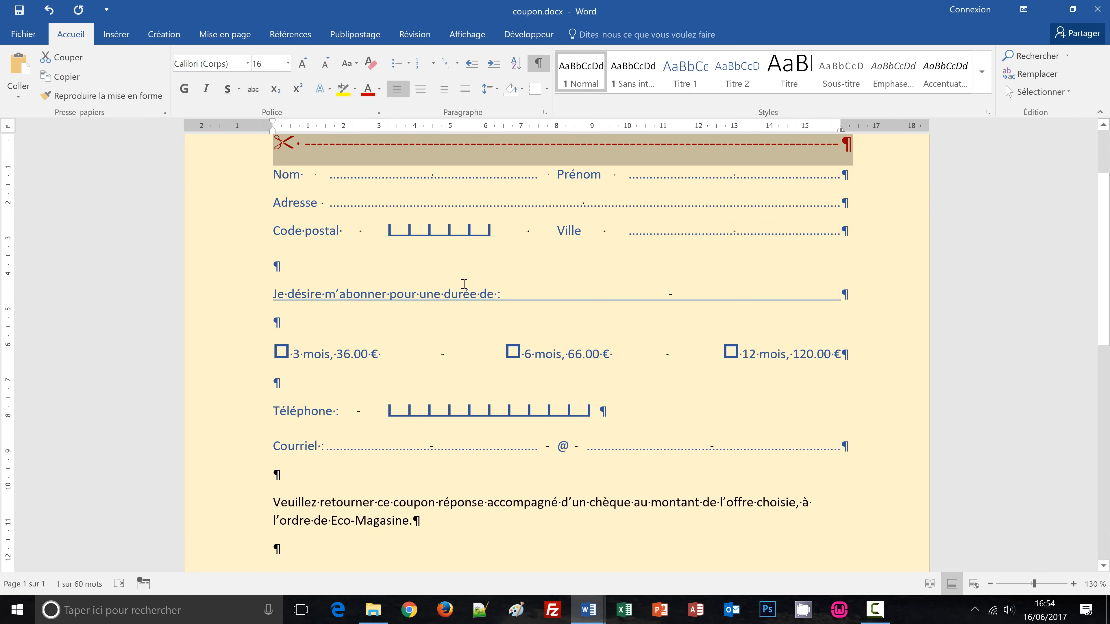
Paste a second scissors cut line below Courriel, then view coupon-conception.docx for comparison.
click(274, 474)
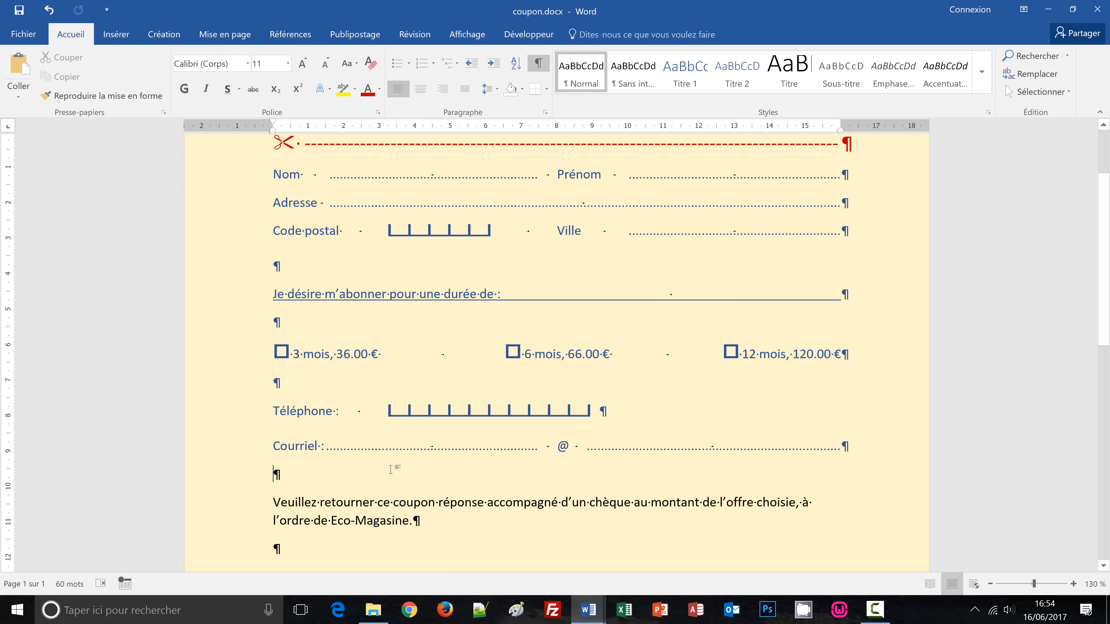
key(ctrl+v)
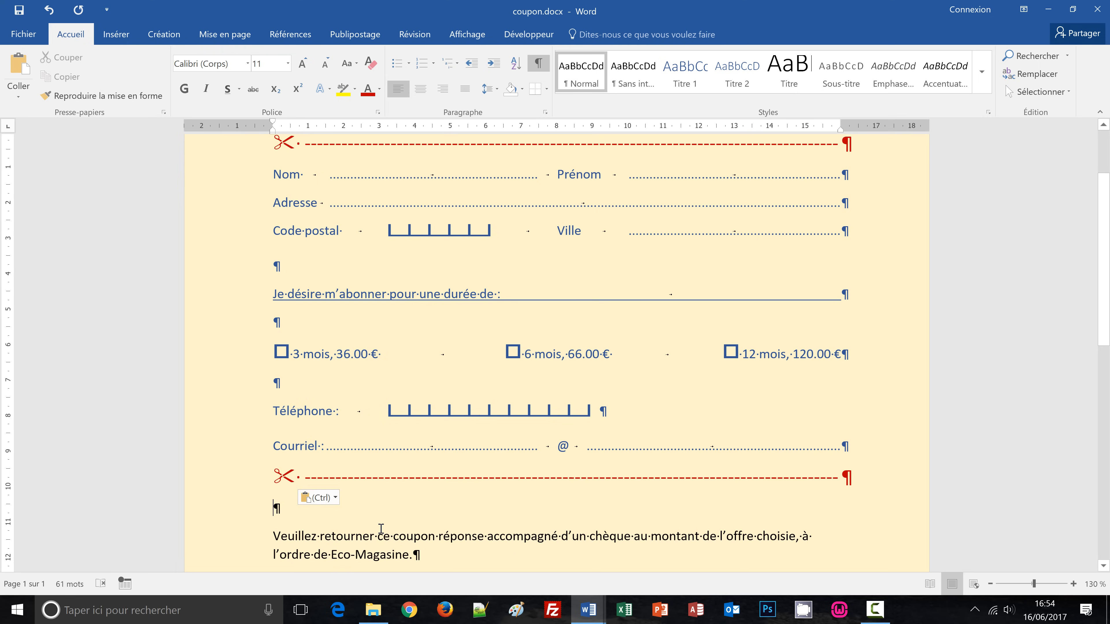
key(Delete)
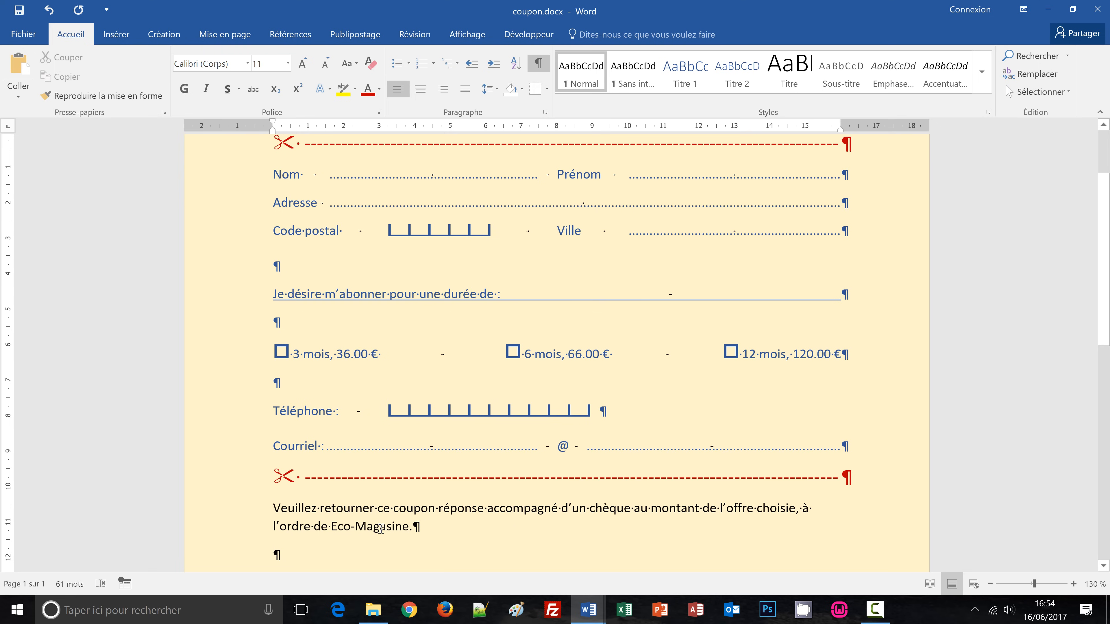
scroll(413, 541, up, 2)
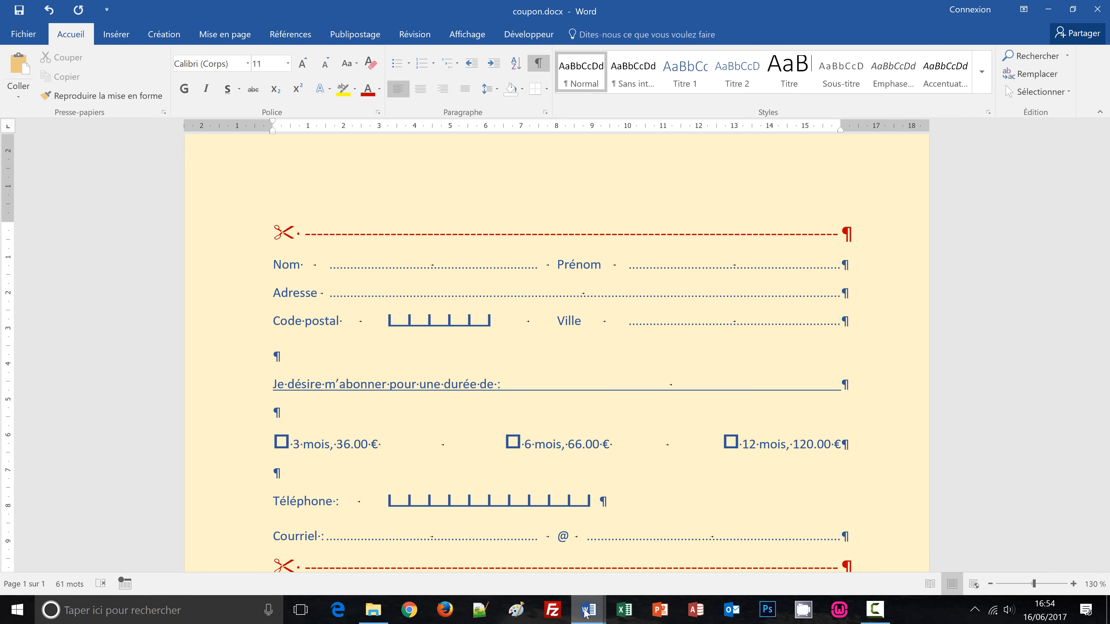
mouse_move(586, 613)
click(541, 576)
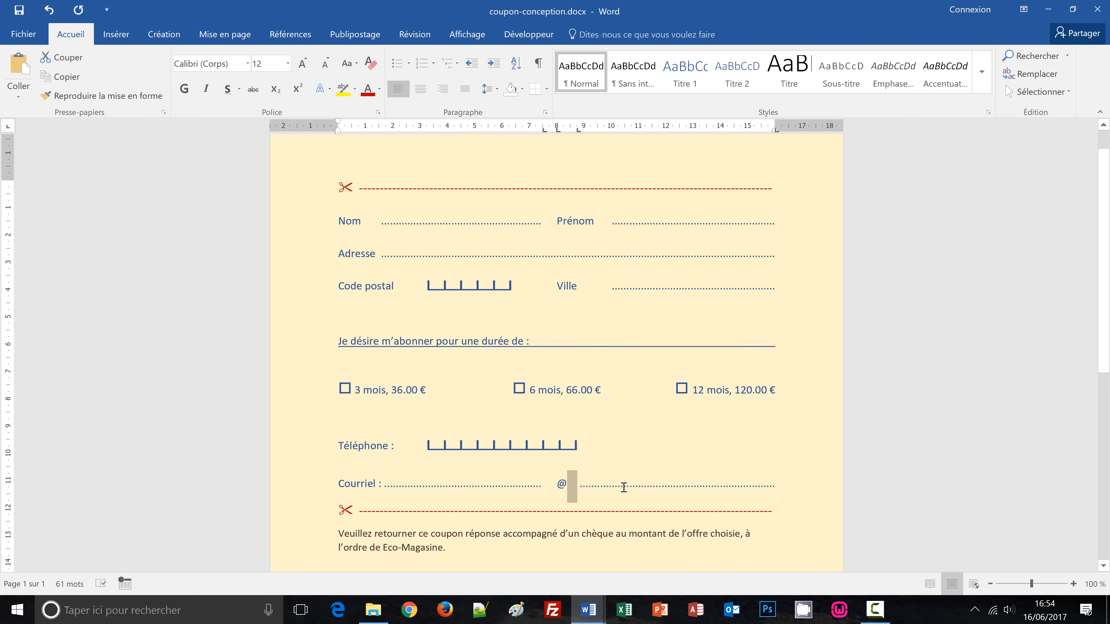
Clear the selection in the reference document and return to coupon.docx.
key(Right)
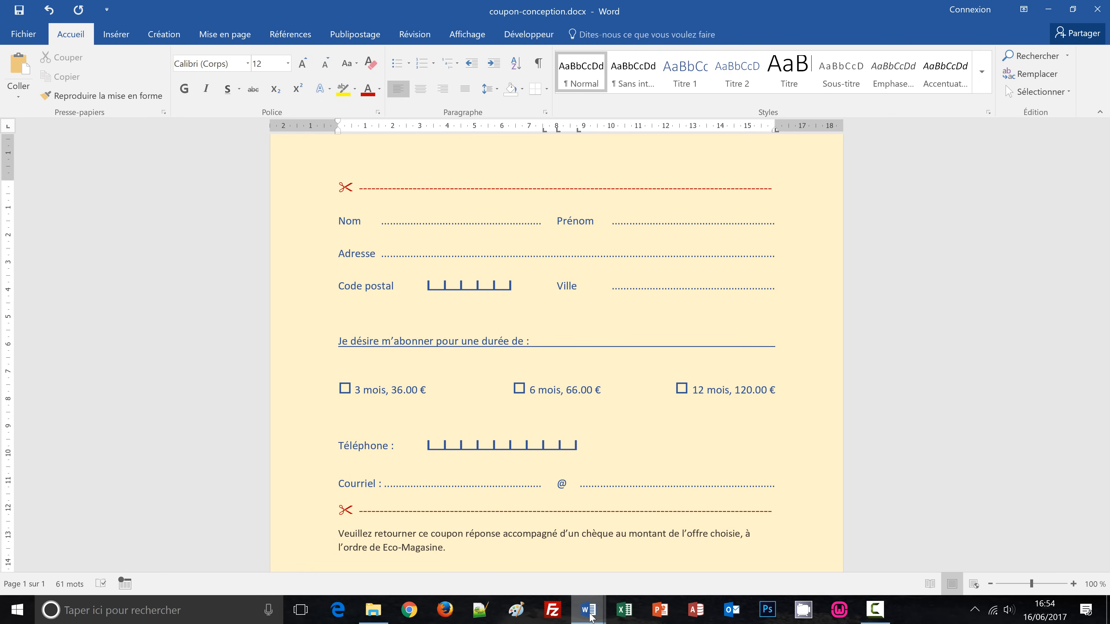
mouse_move(590, 616)
click(666, 551)
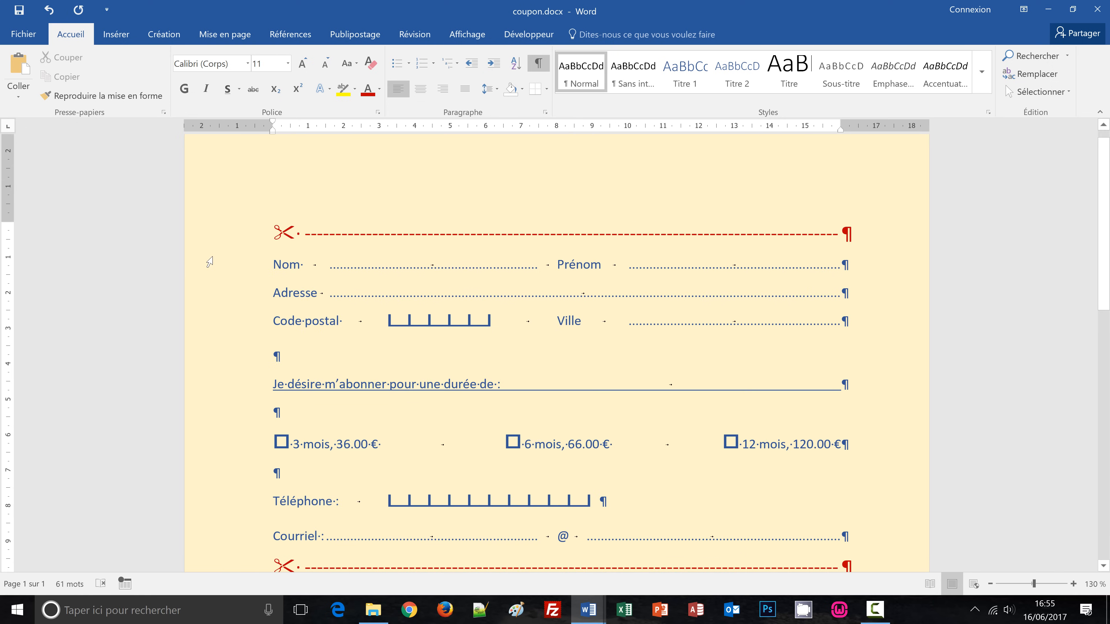
Give the Nom, Adresse and Code postal lines 18 pt space before and 12 pt after.
drag(209, 262, 226, 322)
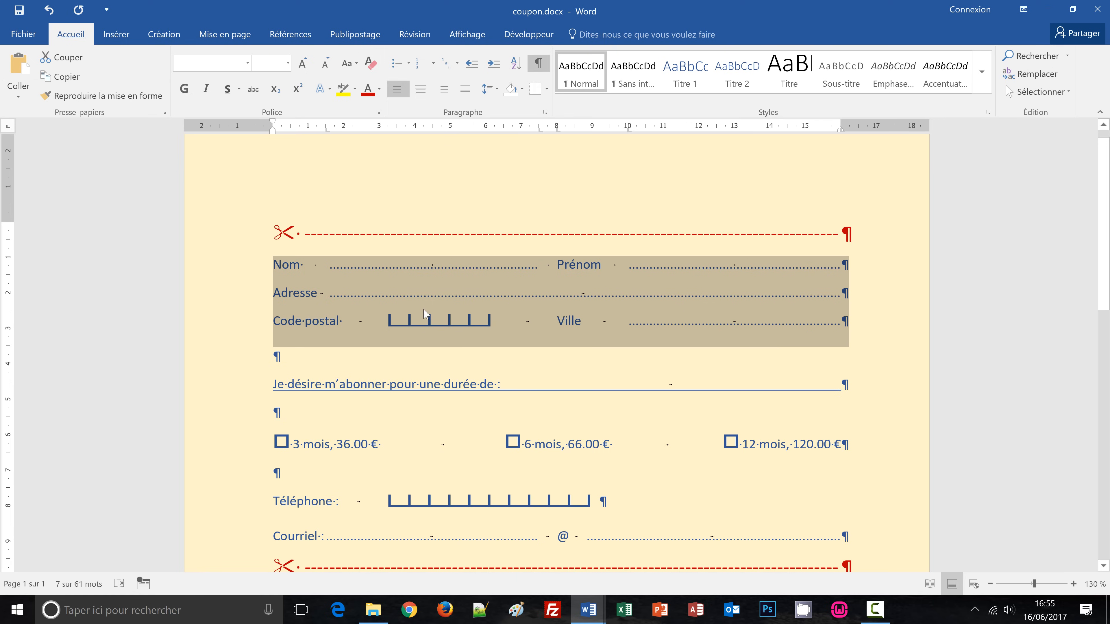
click(497, 91)
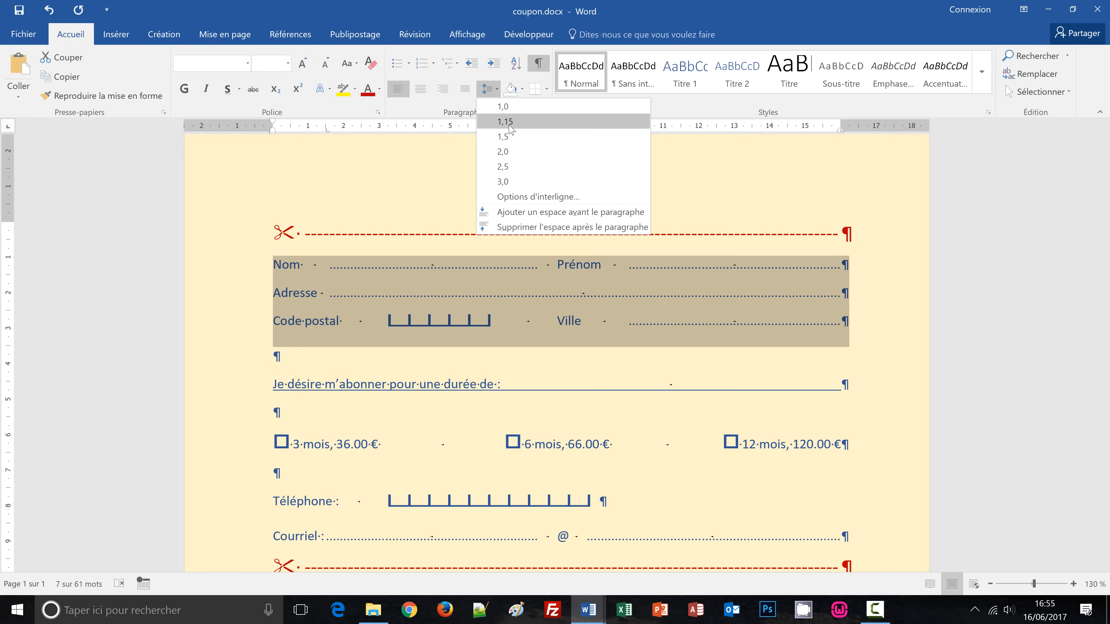
click(532, 198)
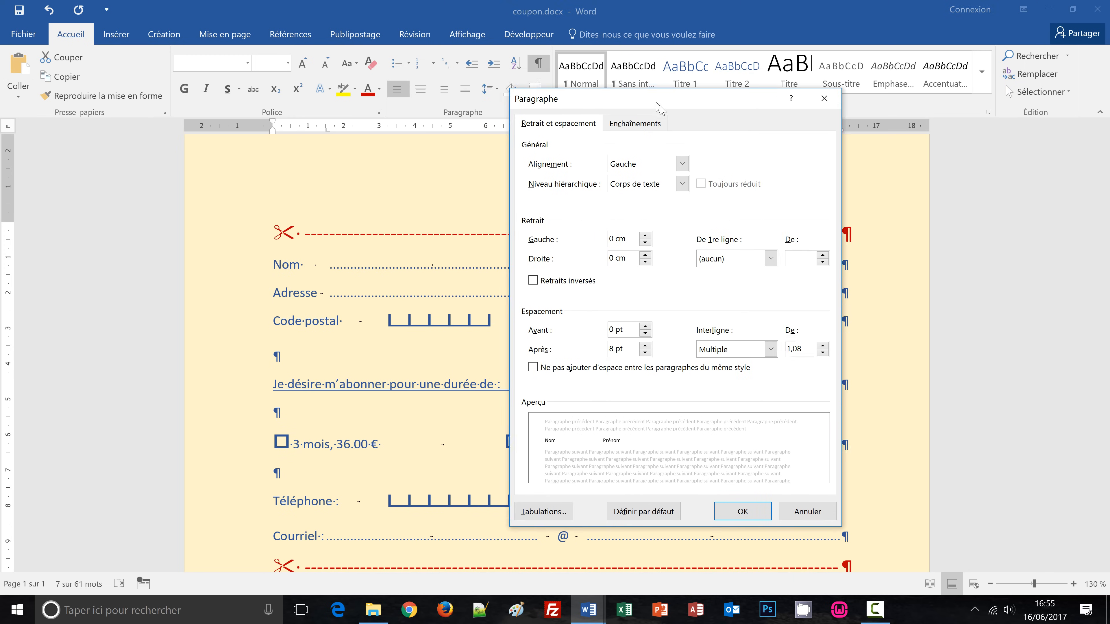
drag(657, 105, 693, 132)
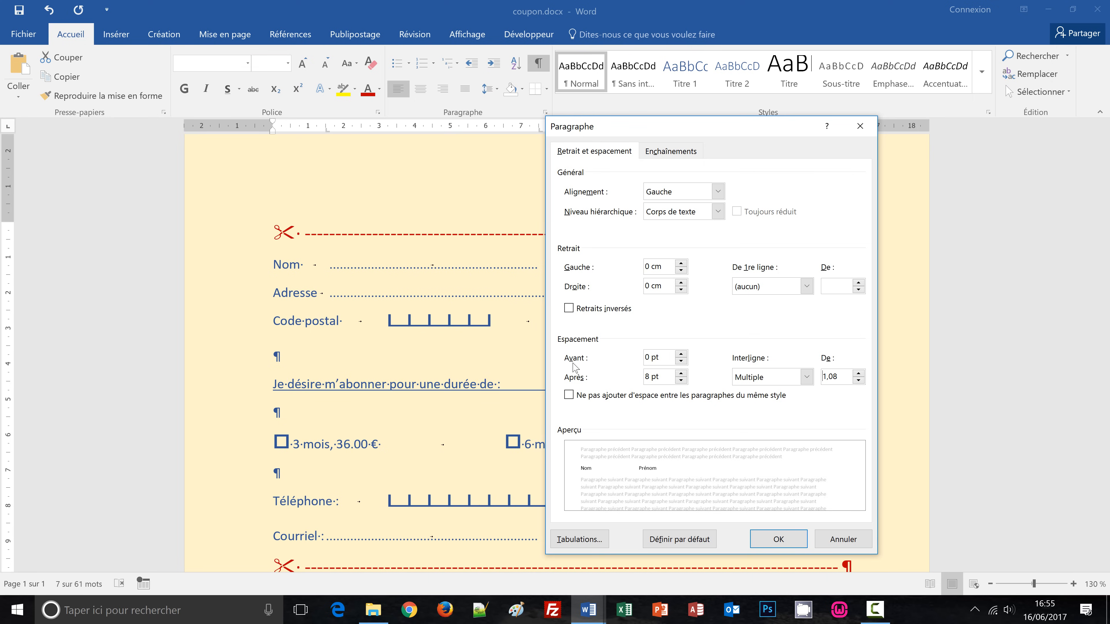
click(681, 355)
click(681, 355)
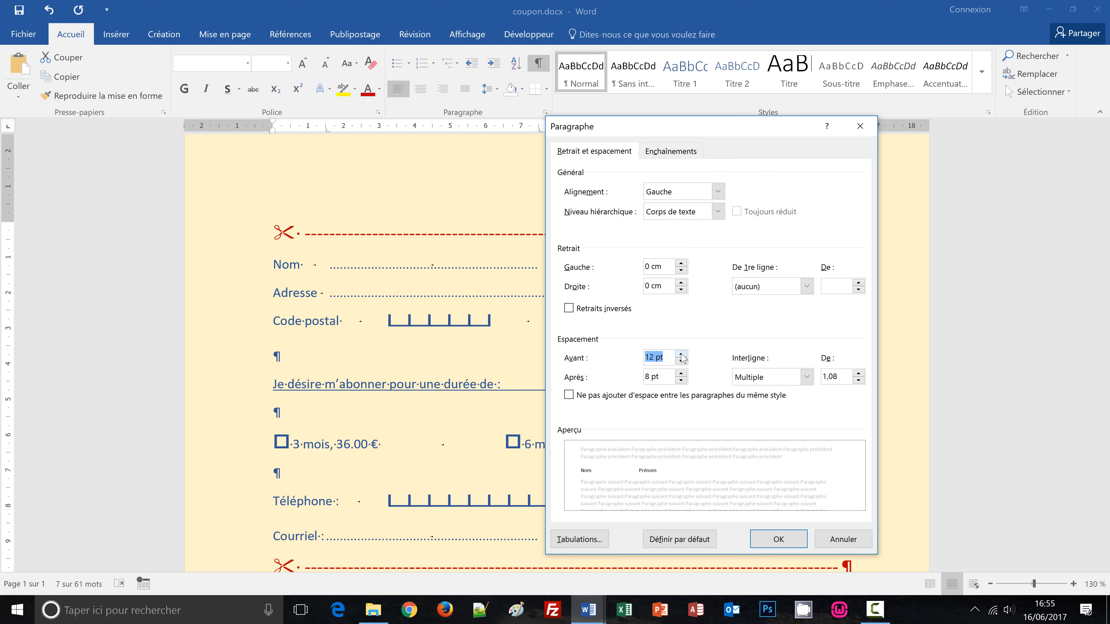
click(681, 355)
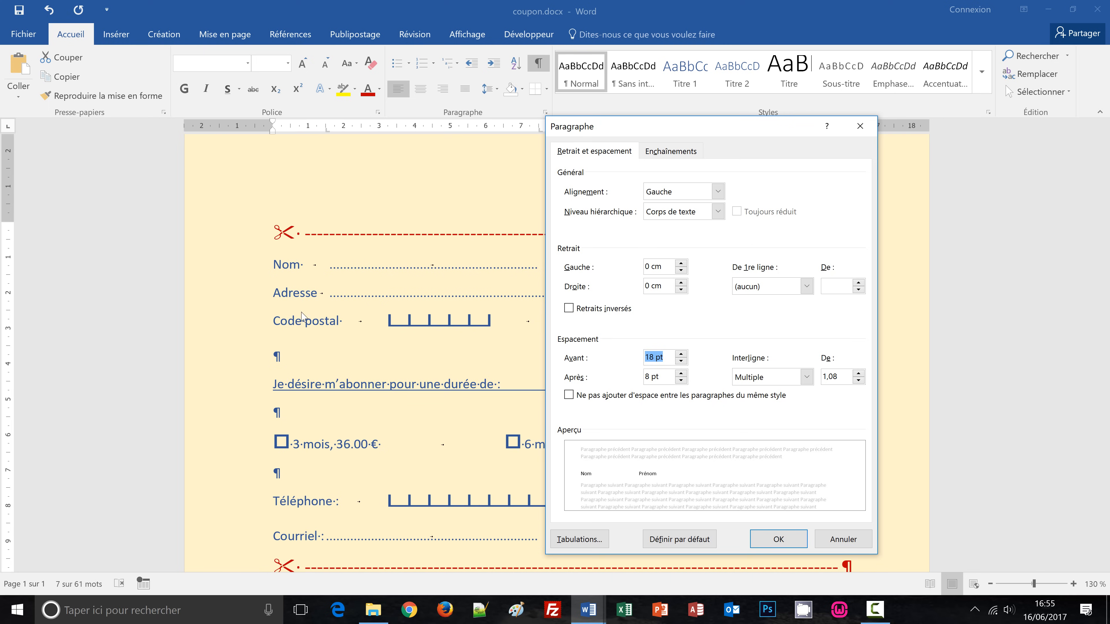
click(680, 374)
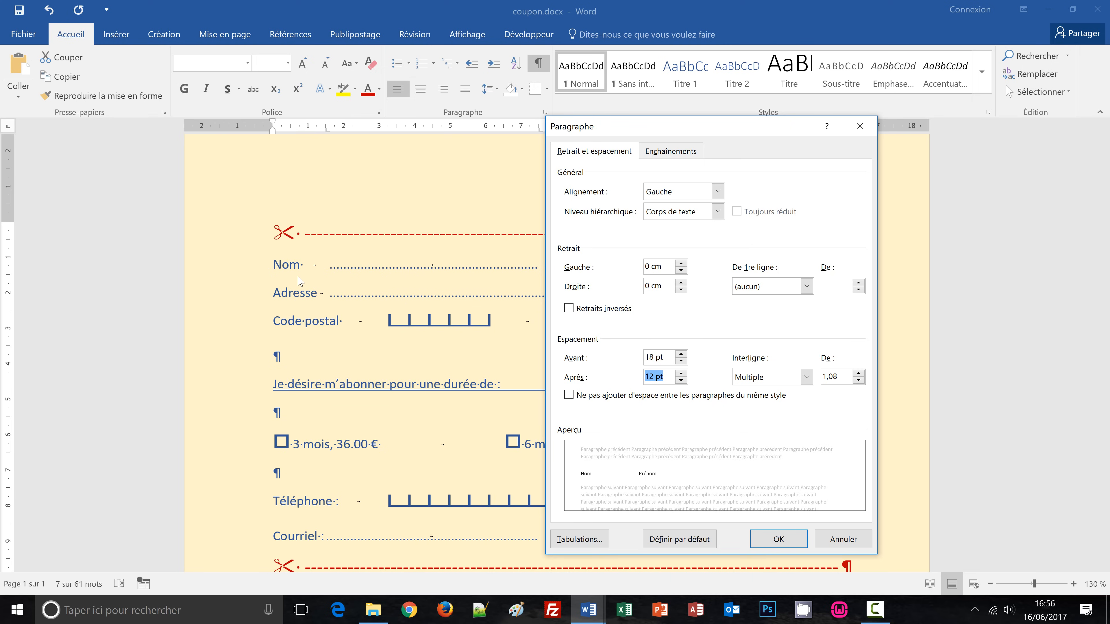
click(778, 539)
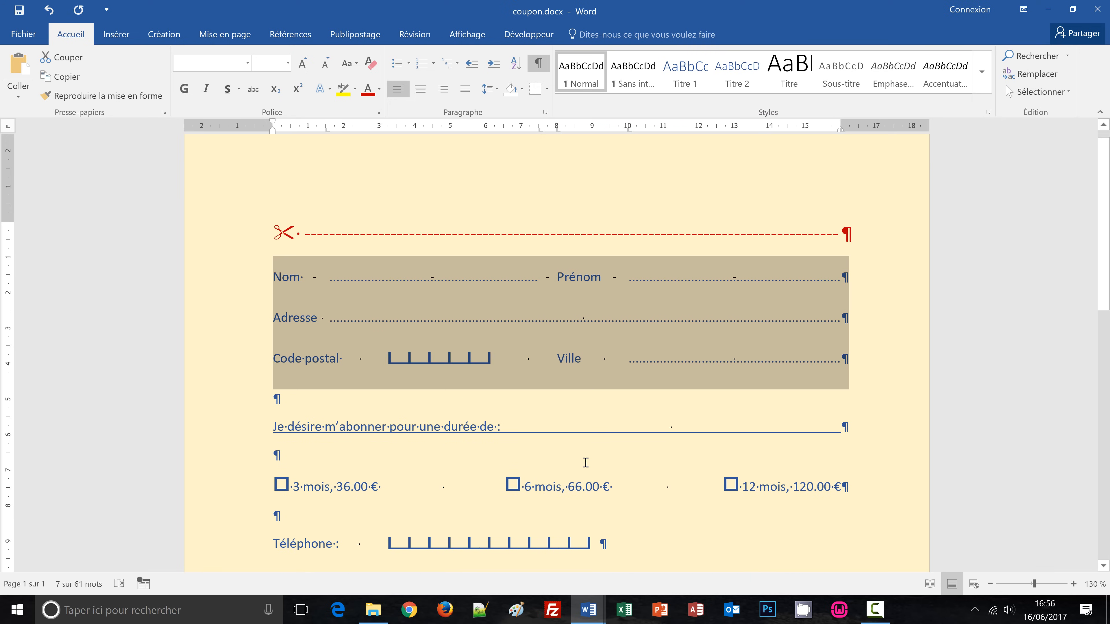
Give the Téléphone and Courriel lines 18 pt spacing before and 12 pt after.
click(585, 462)
scroll(641, 458, down, 1)
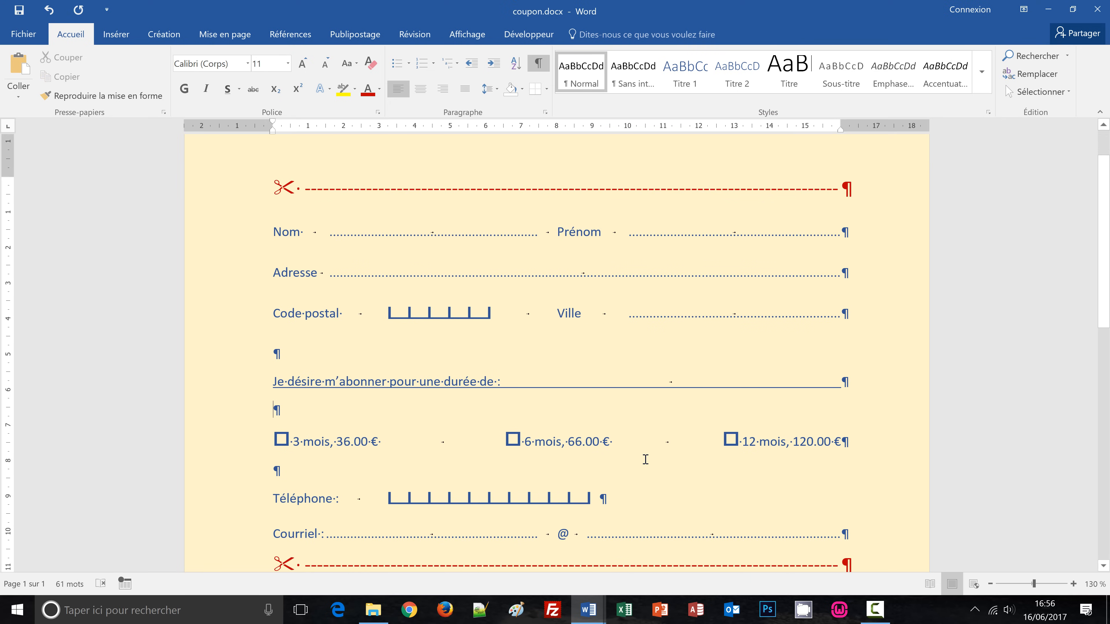
scroll(647, 459, down, 1)
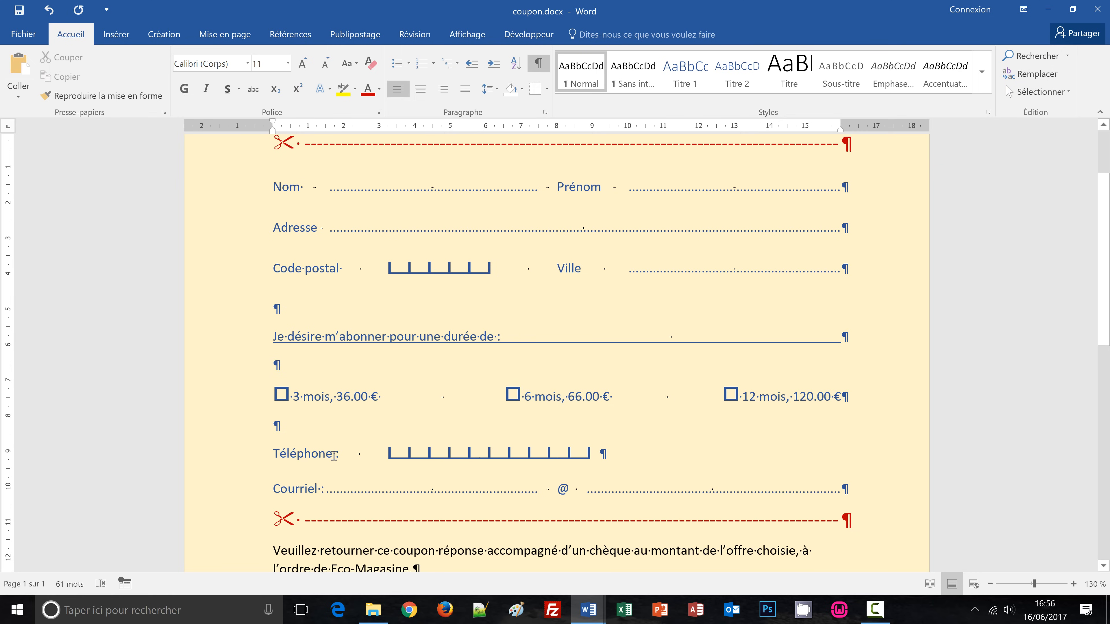
drag(230, 453, 243, 489)
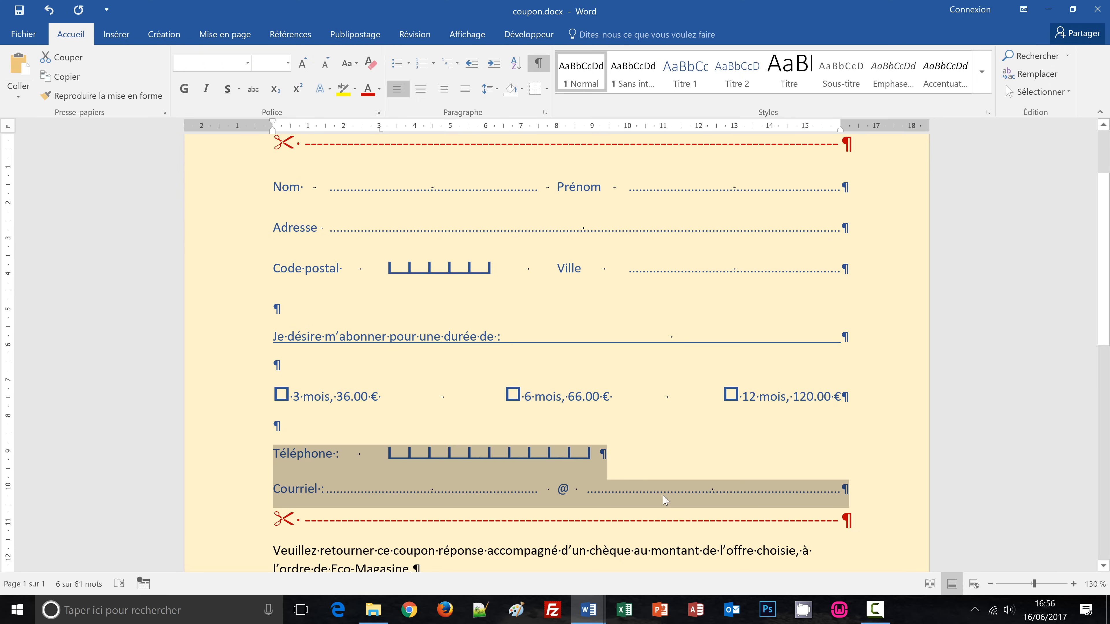
click(498, 92)
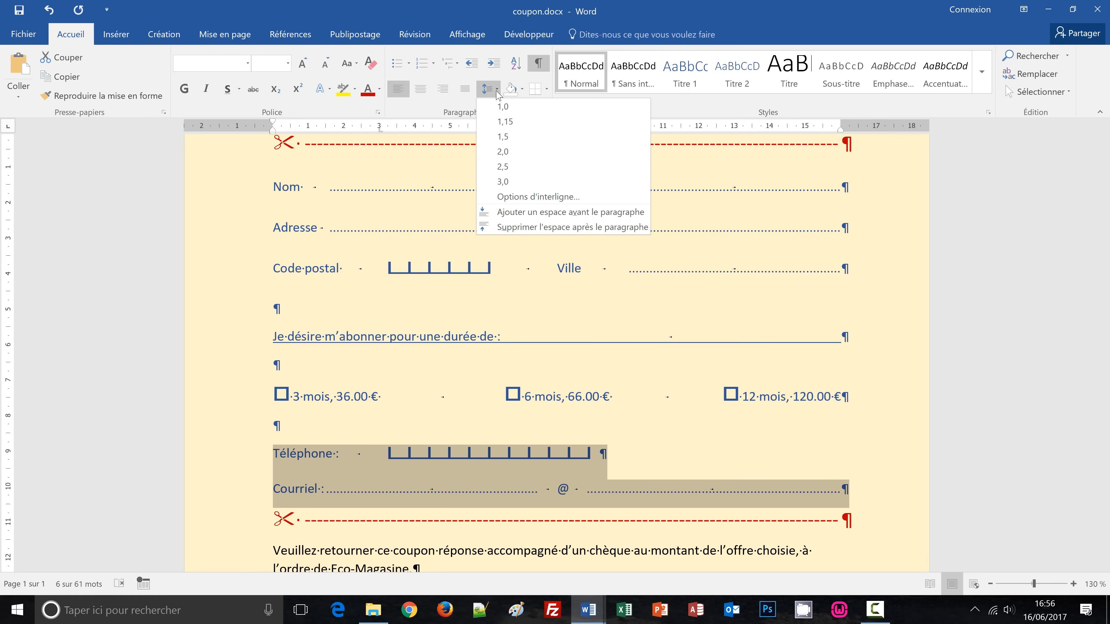
click(520, 199)
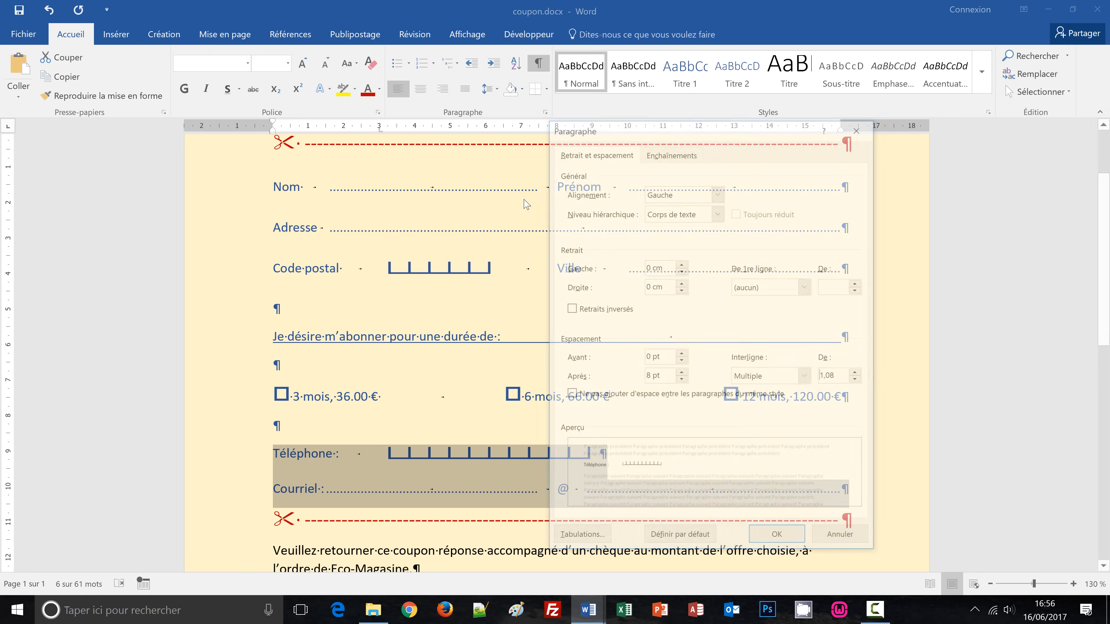
click(681, 354)
click(681, 354)
click(681, 354)
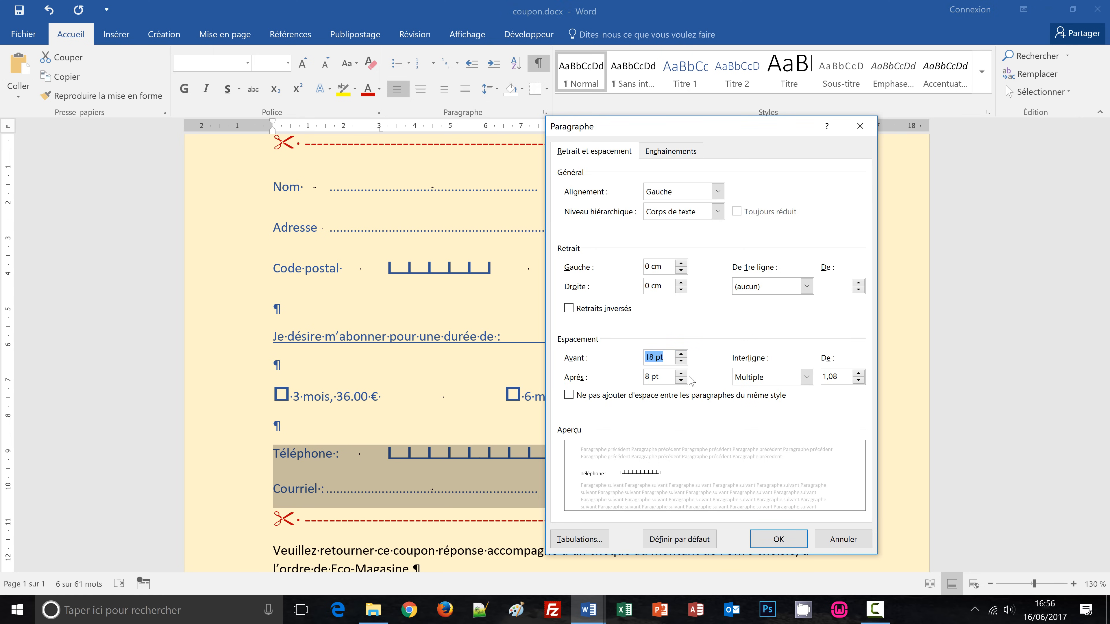
click(680, 373)
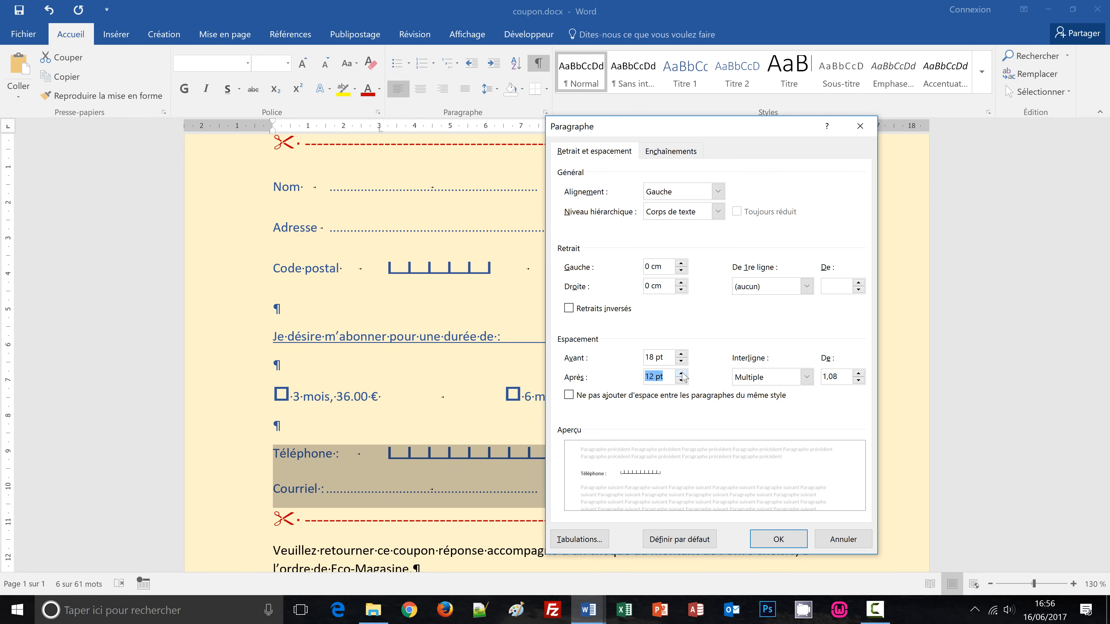
click(781, 540)
click(786, 489)
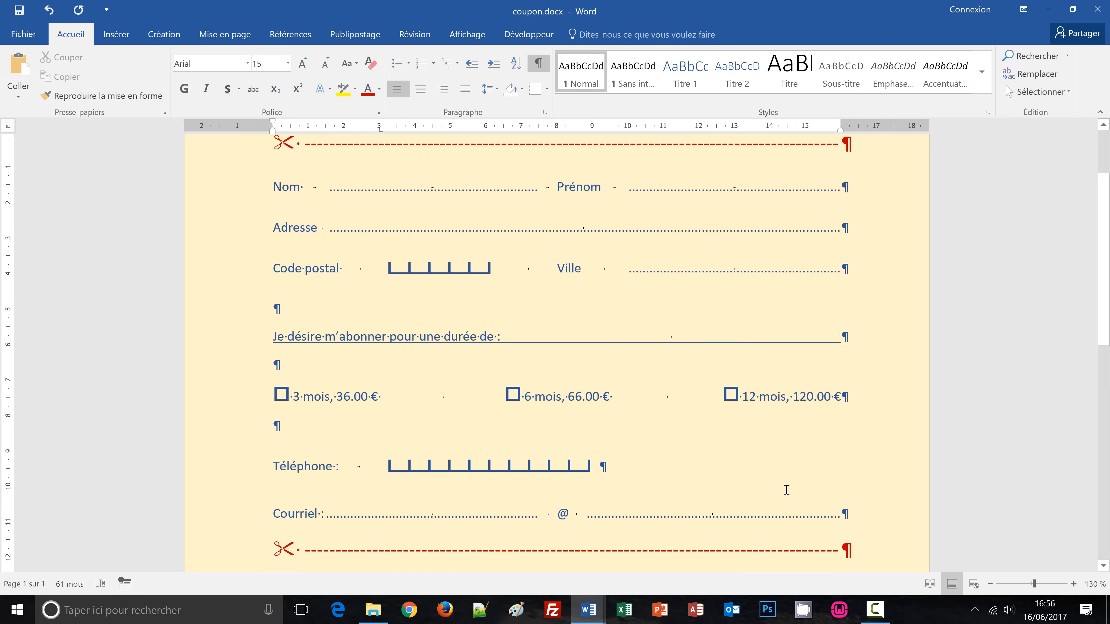
Hide the paragraph marks and formatting symbols in the coupon.
scroll(787, 489, down, 2)
scroll(786, 490, up, 2)
scroll(786, 490, up, 3)
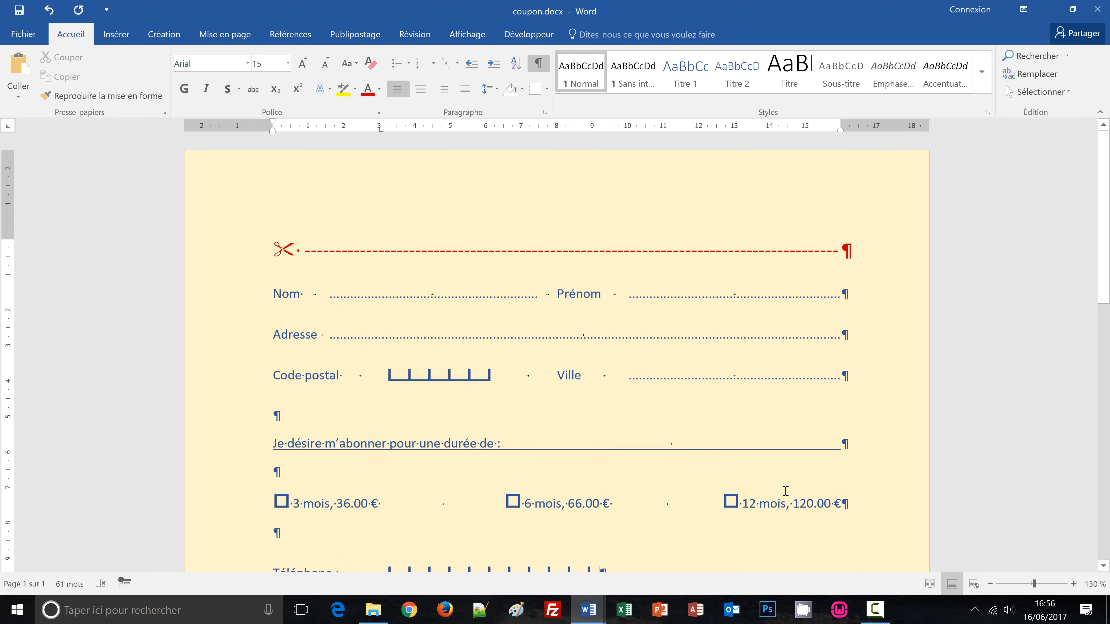
scroll(786, 492, down, 6)
scroll(786, 492, down, 1)
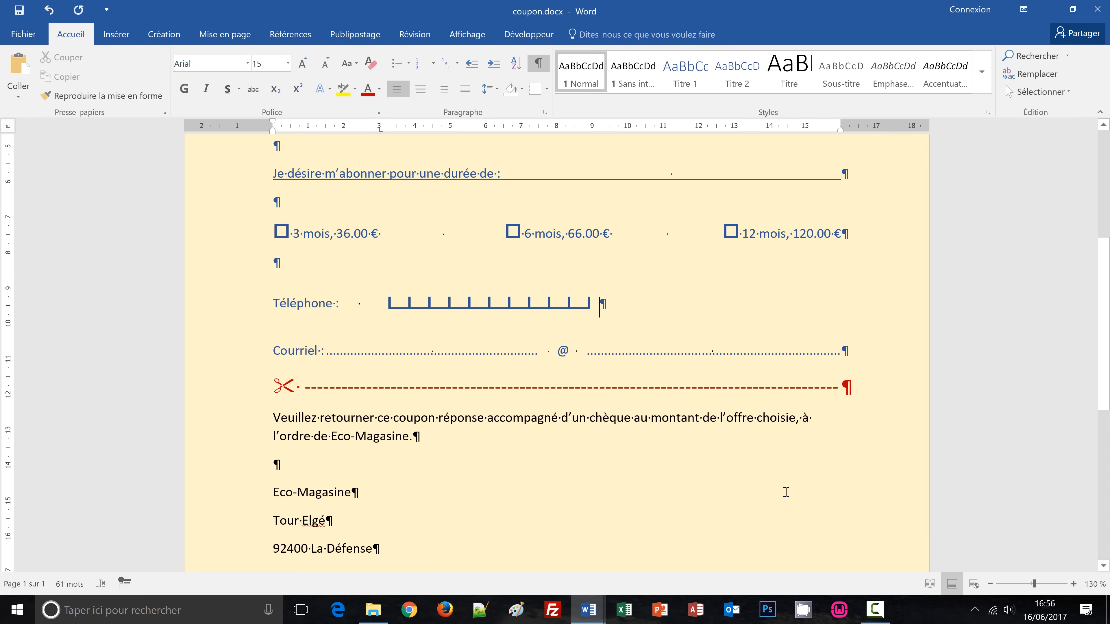
scroll(787, 492, up, 5)
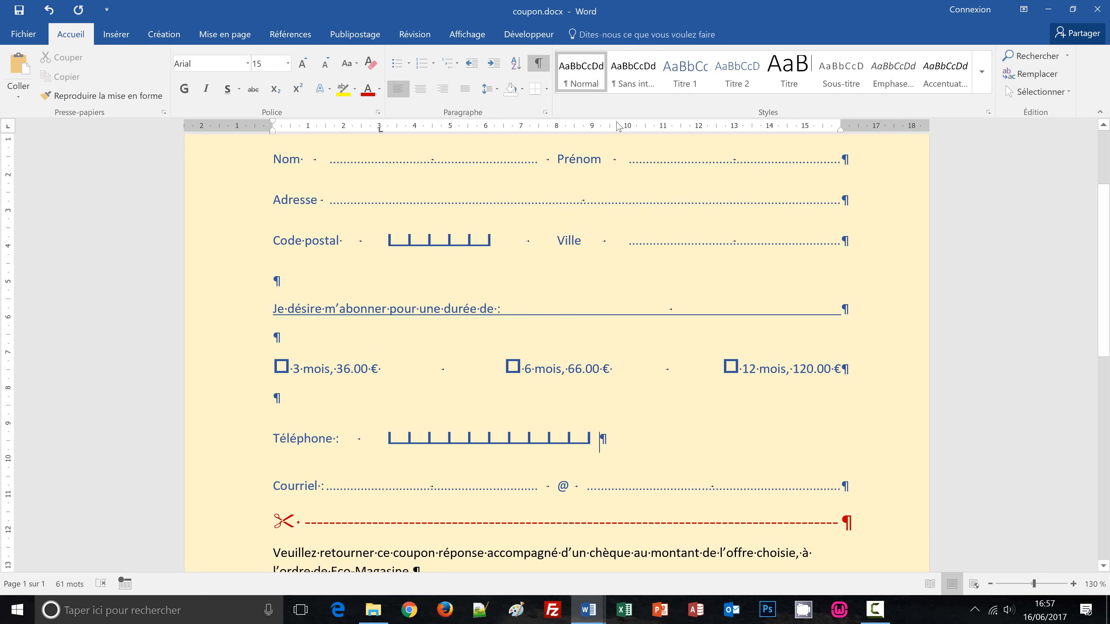
click(541, 65)
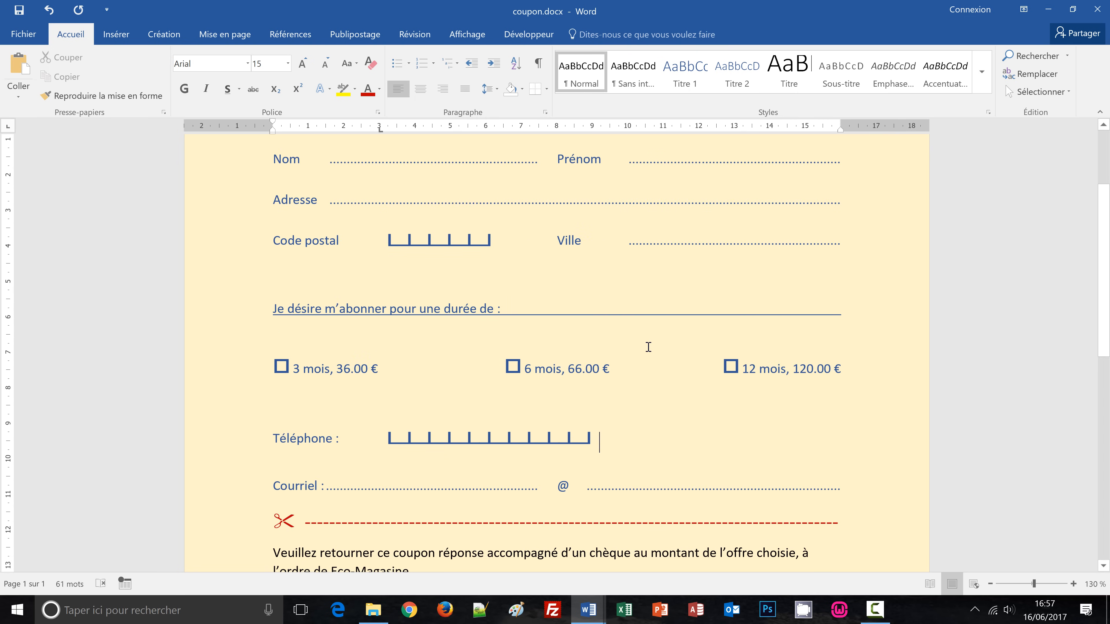
scroll(655, 353, up, 5)
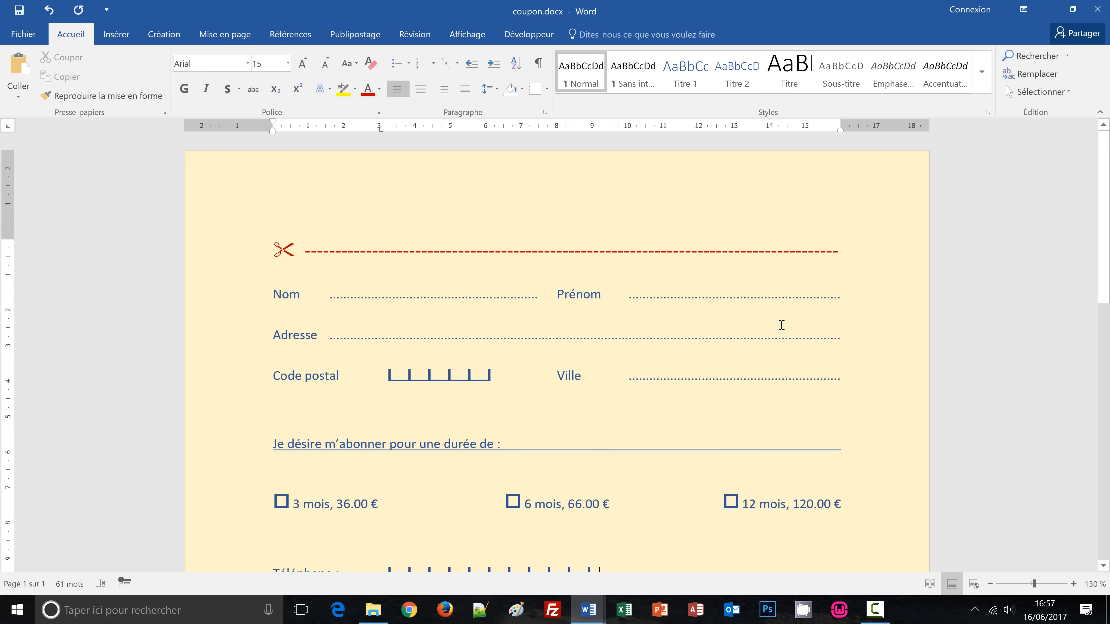
scroll(799, 351, down, 3)
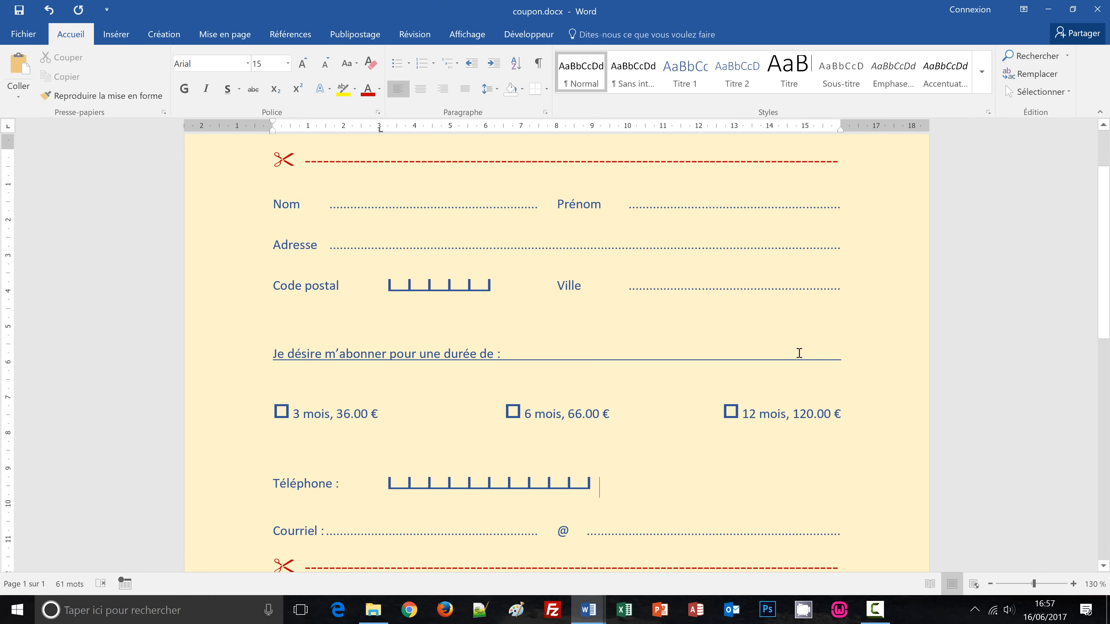
Zoom out to 100% so the form down to the Eco-Magasine address fits on screen.
click(990, 585)
click(990, 584)
click(990, 585)
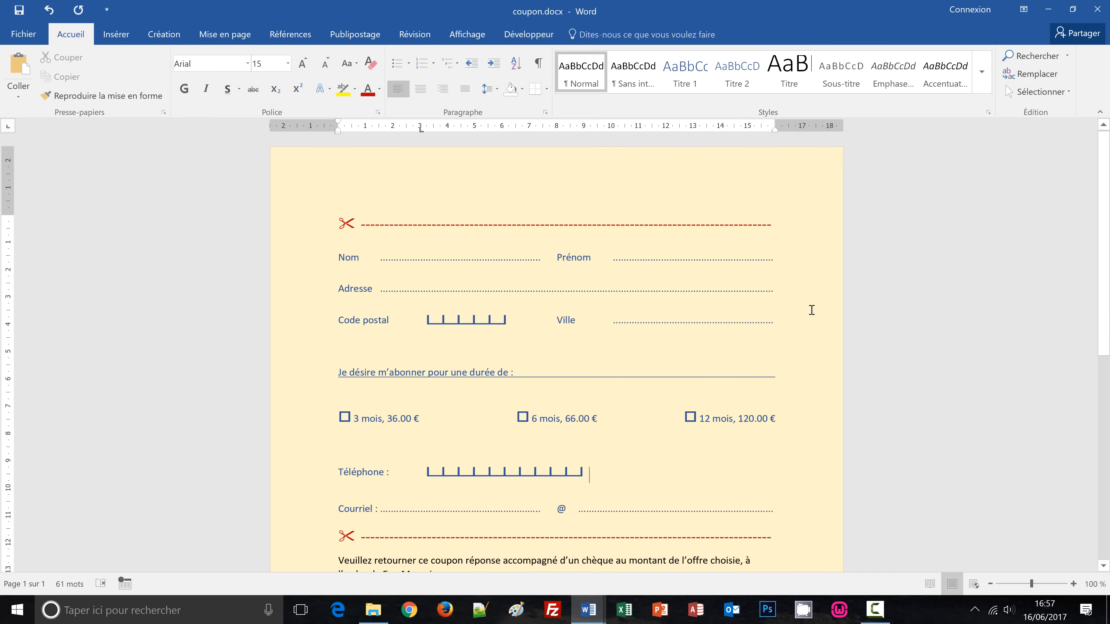
scroll(914, 318, down, 1)
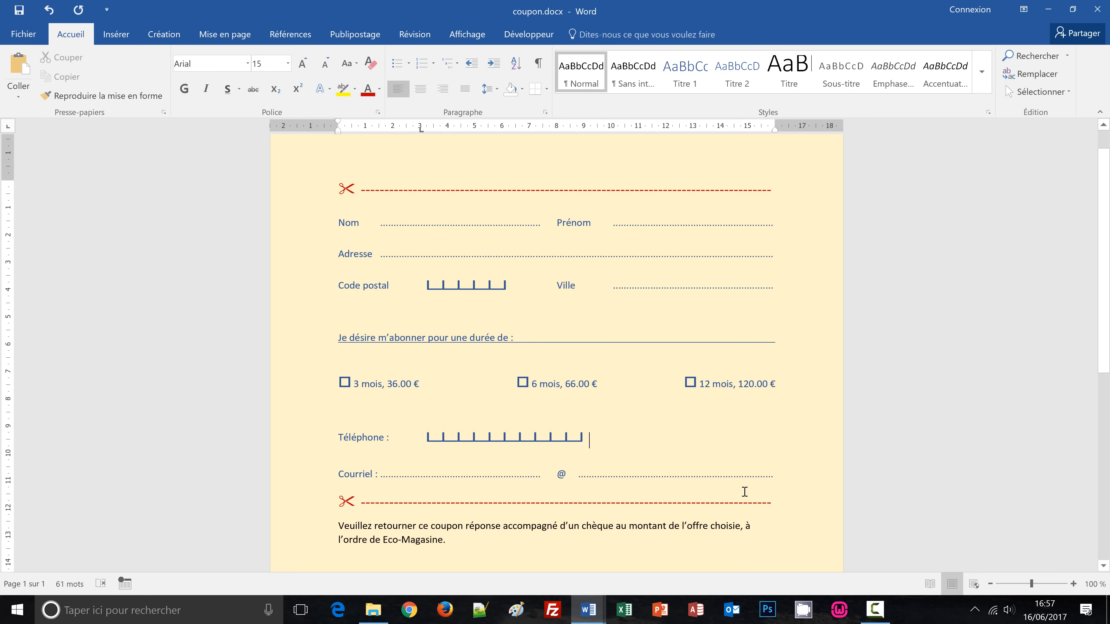
scroll(784, 516, down, 2)
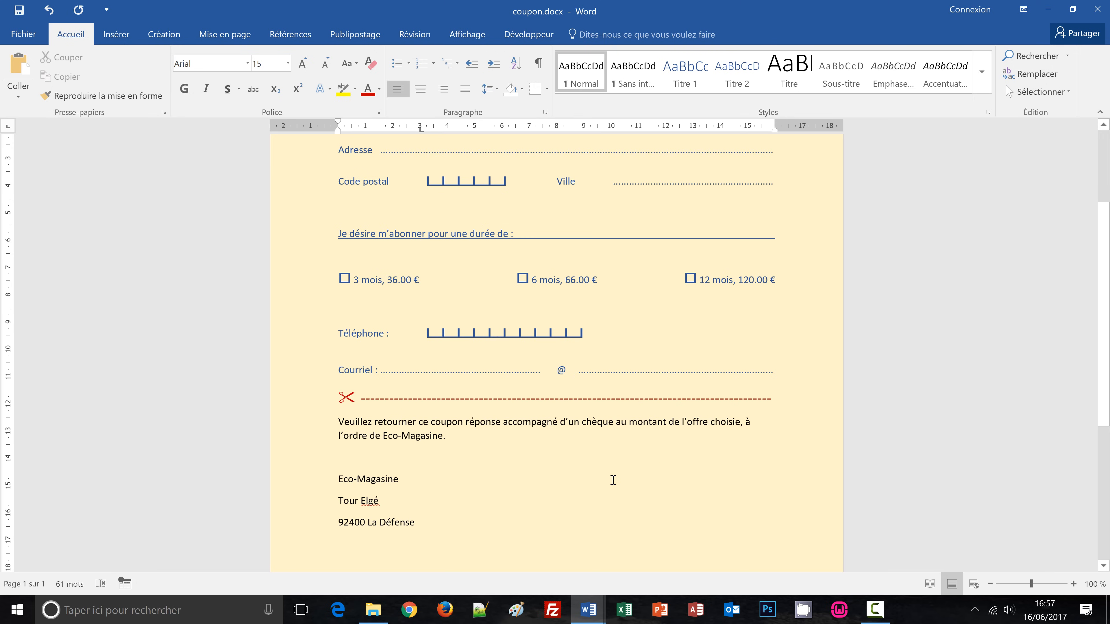
scroll(627, 506, up, 1)
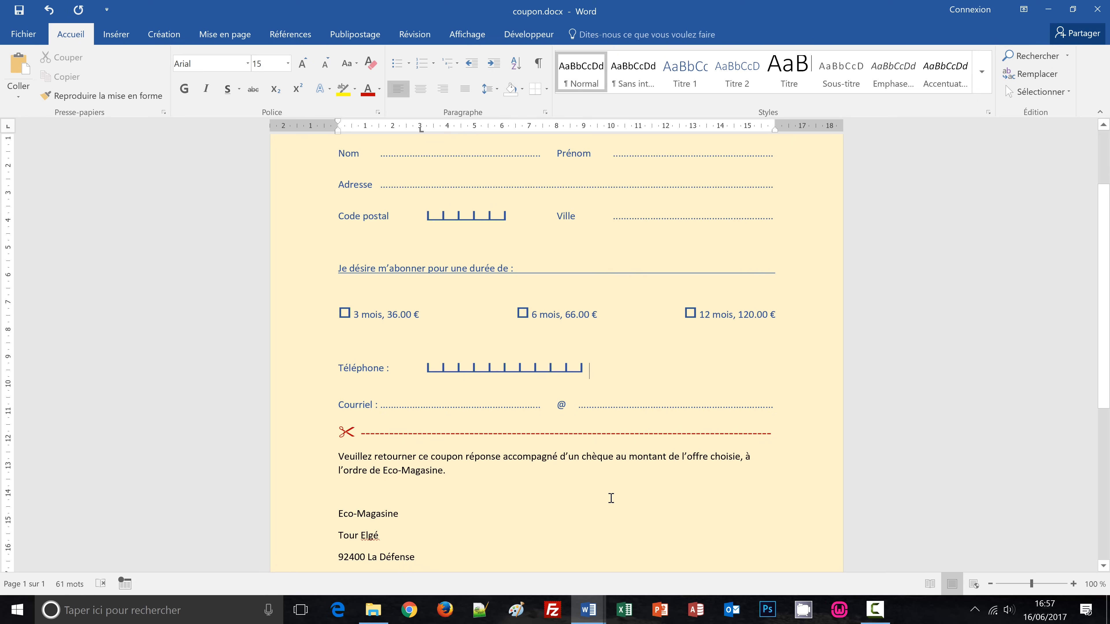
scroll(617, 511, up, 3)
scroll(617, 510, down, 4)
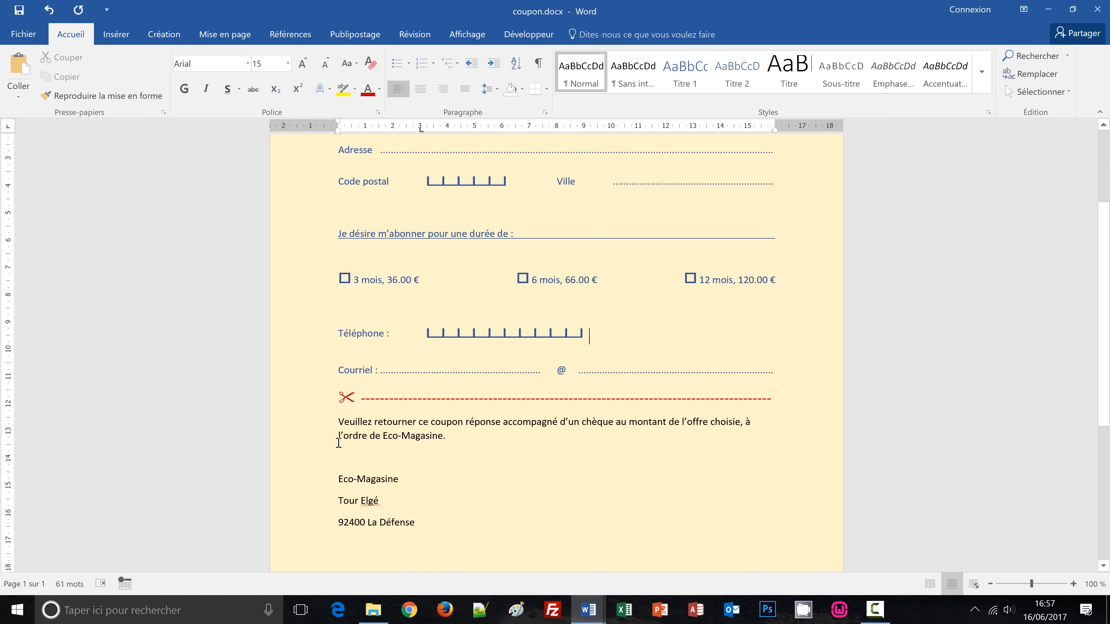
Colour the cheque return note and address lines grey.
drag(309, 427, 307, 523)
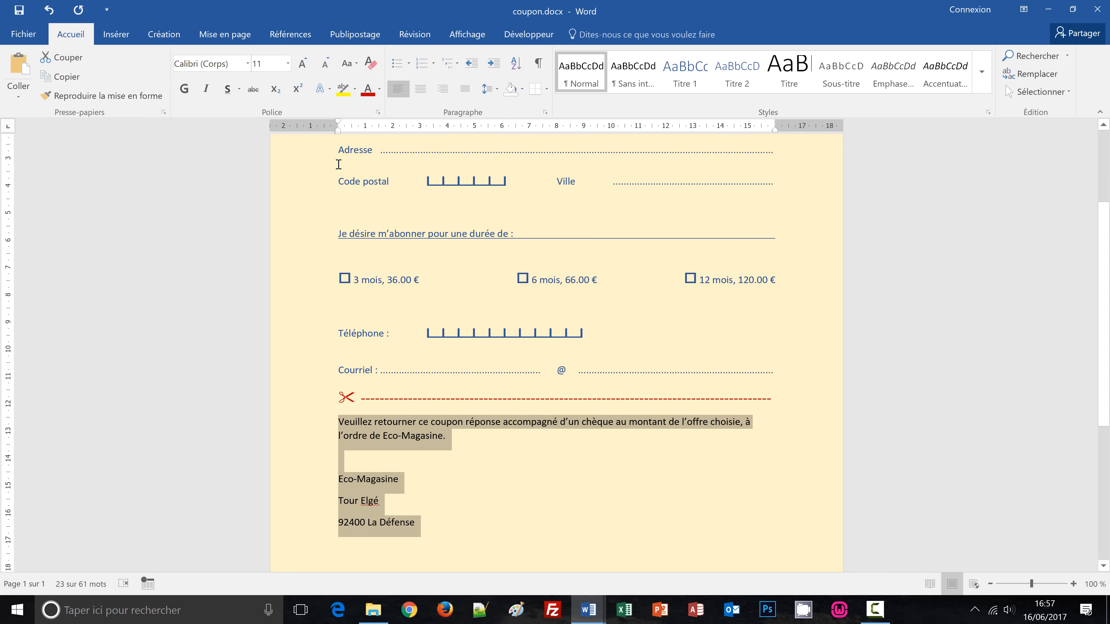
click(379, 91)
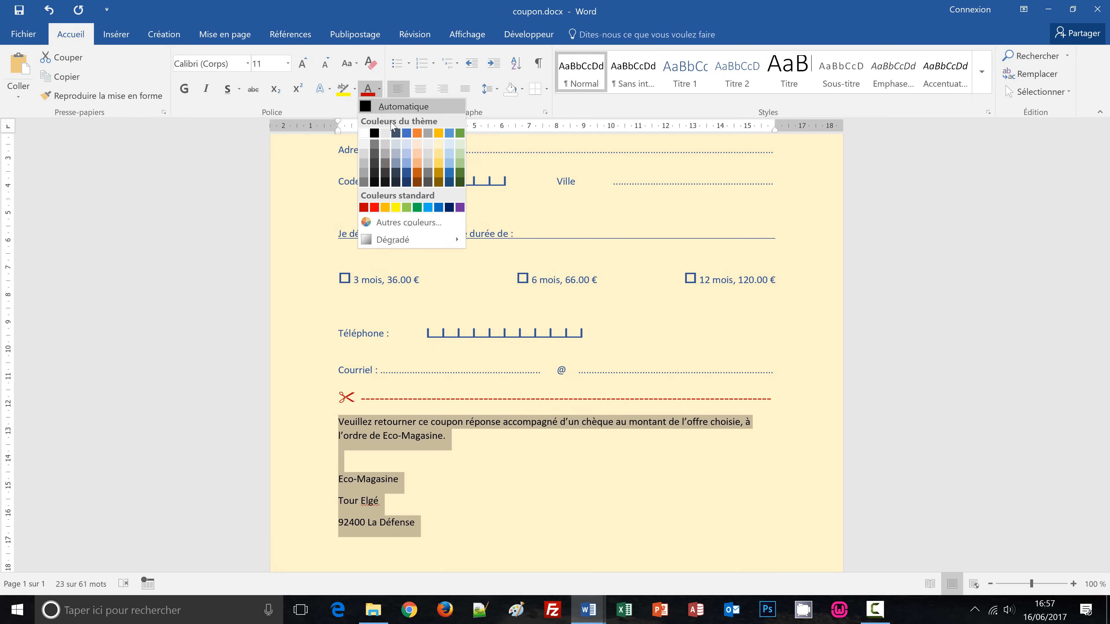
click(386, 169)
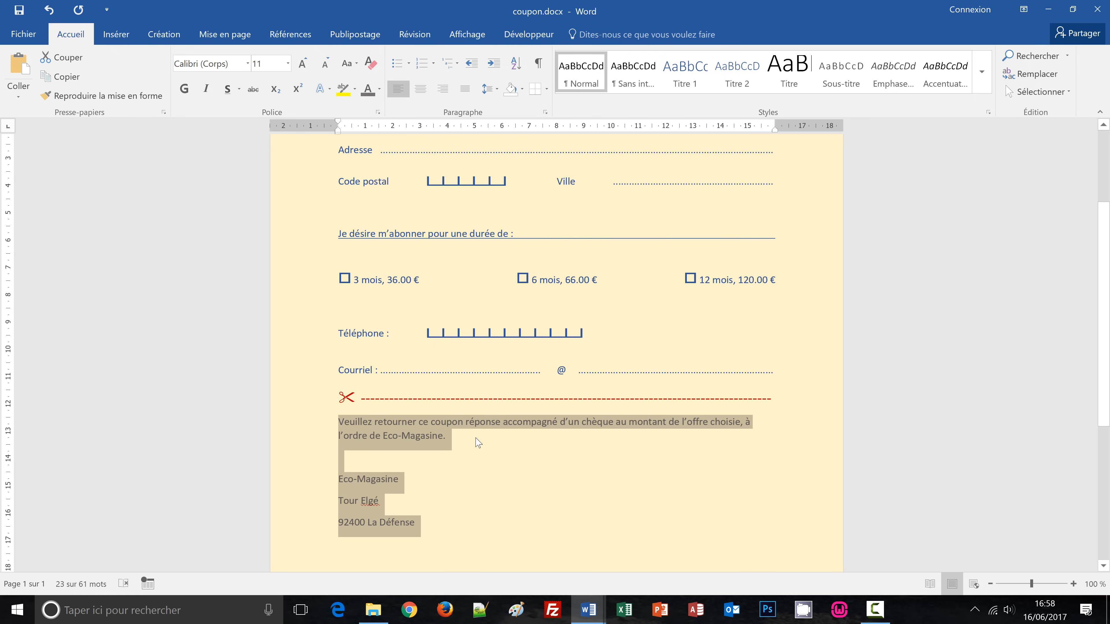
Show paragraph marks again and select the three Eco-Magasine address lines.
click(541, 64)
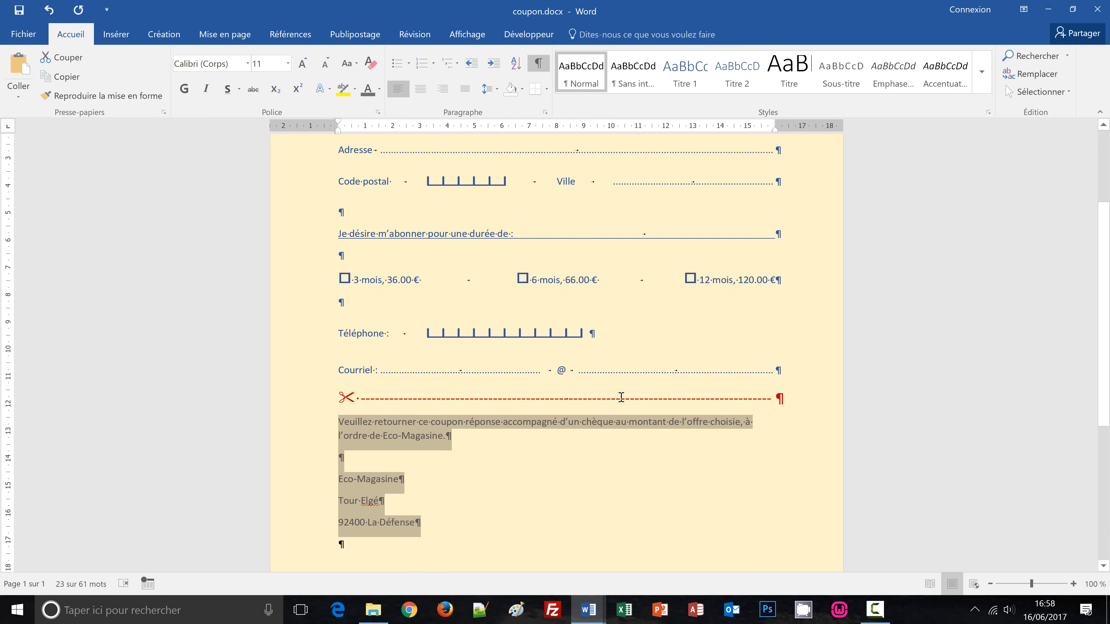
scroll(550, 443, down, 1)
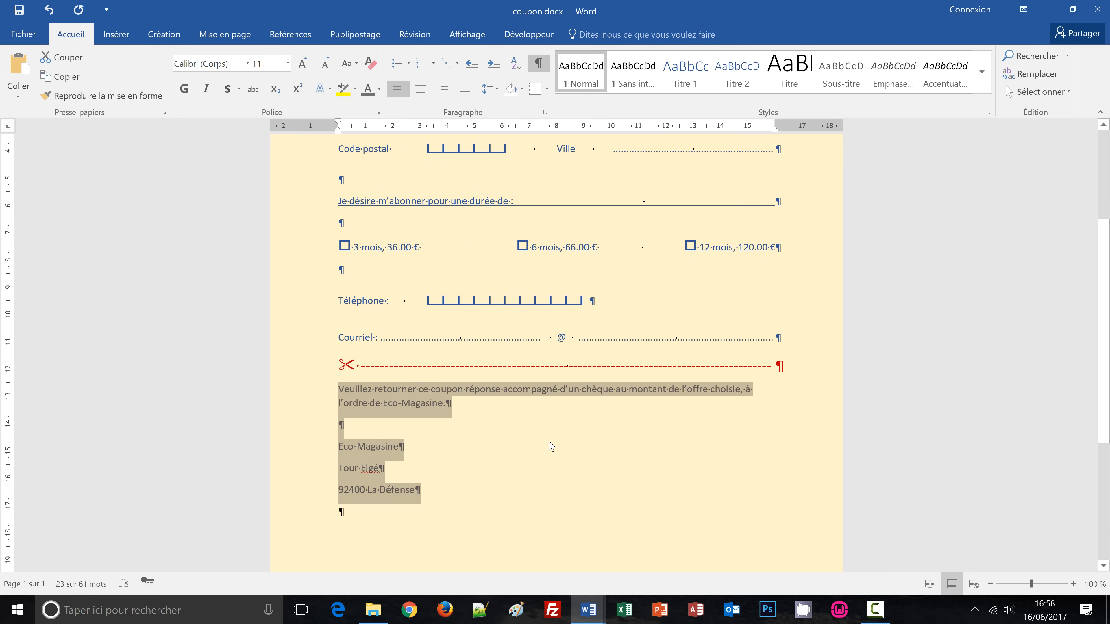
click(318, 455)
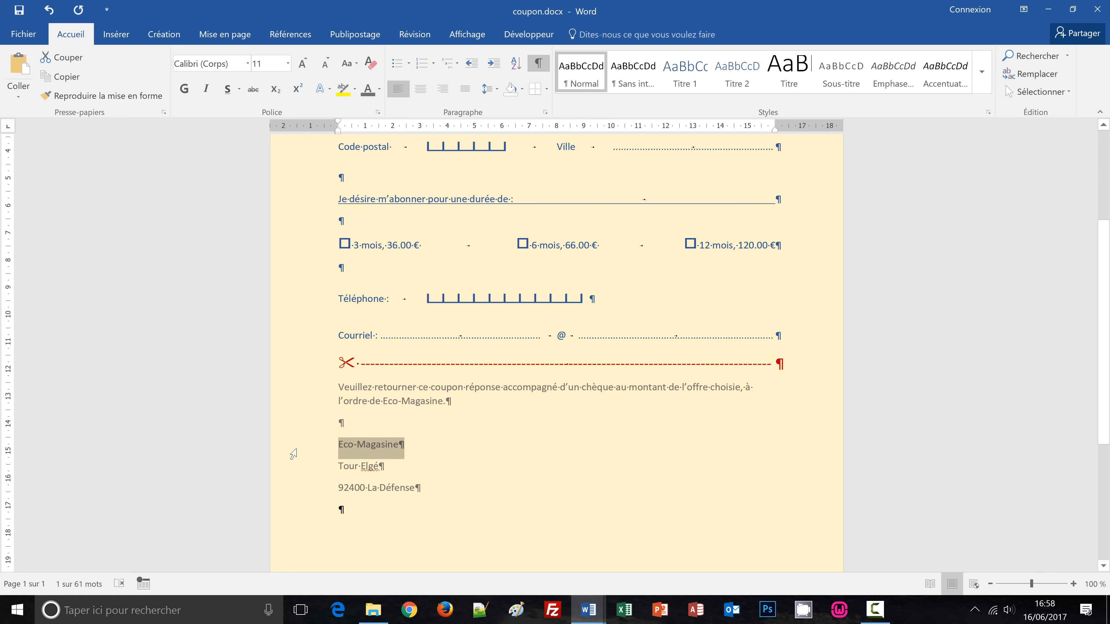
drag(293, 455, 313, 486)
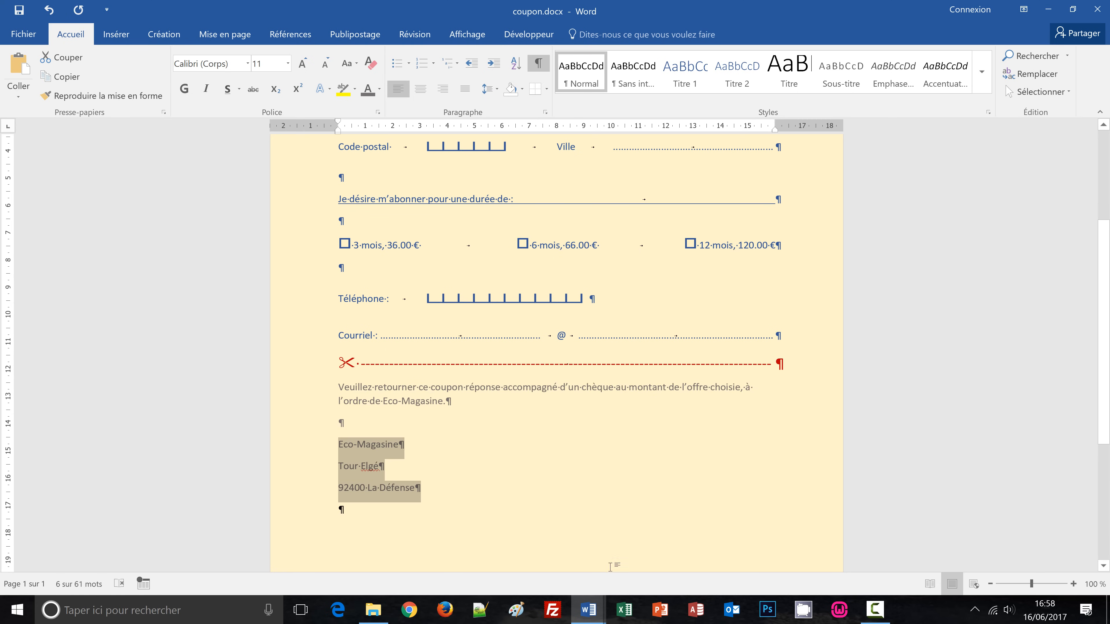
mouse_move(588, 610)
click(552, 529)
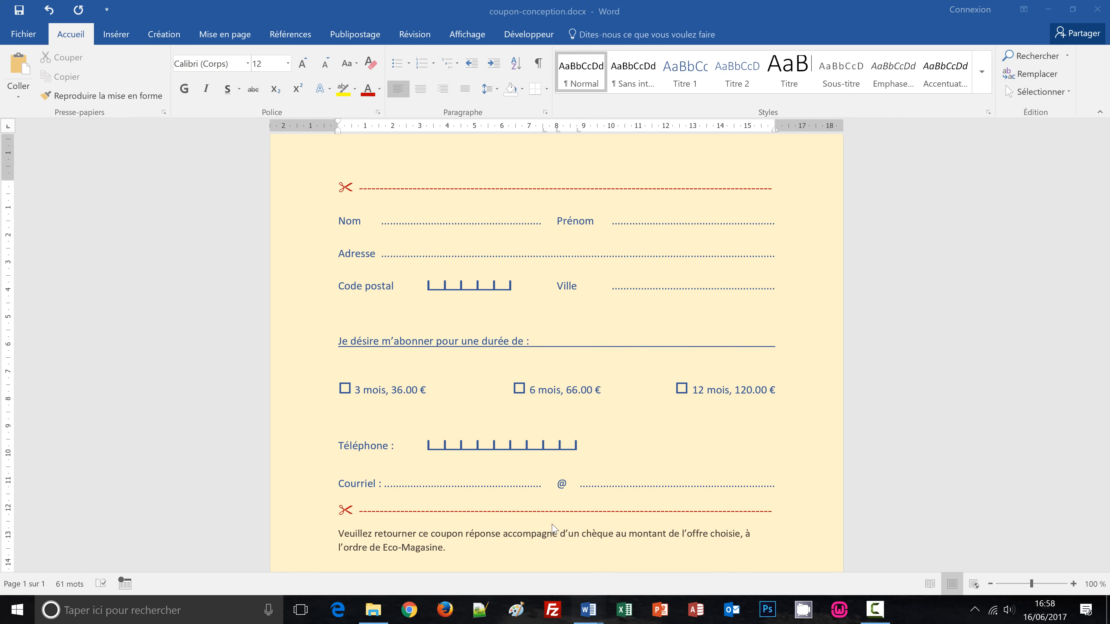
scroll(555, 478, down, 3)
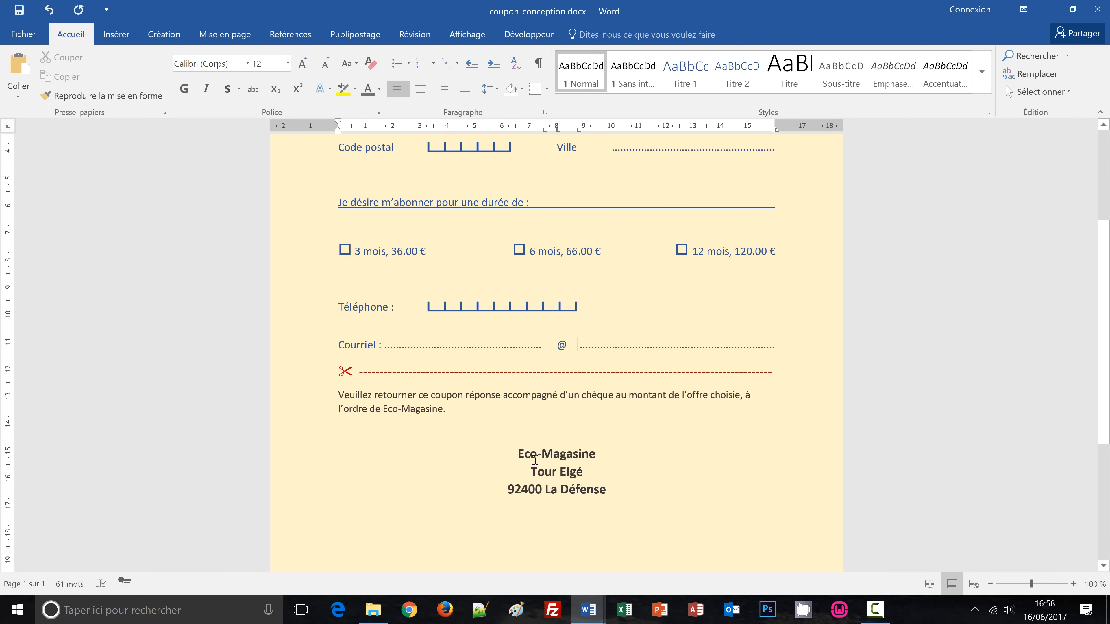
mouse_move(586, 615)
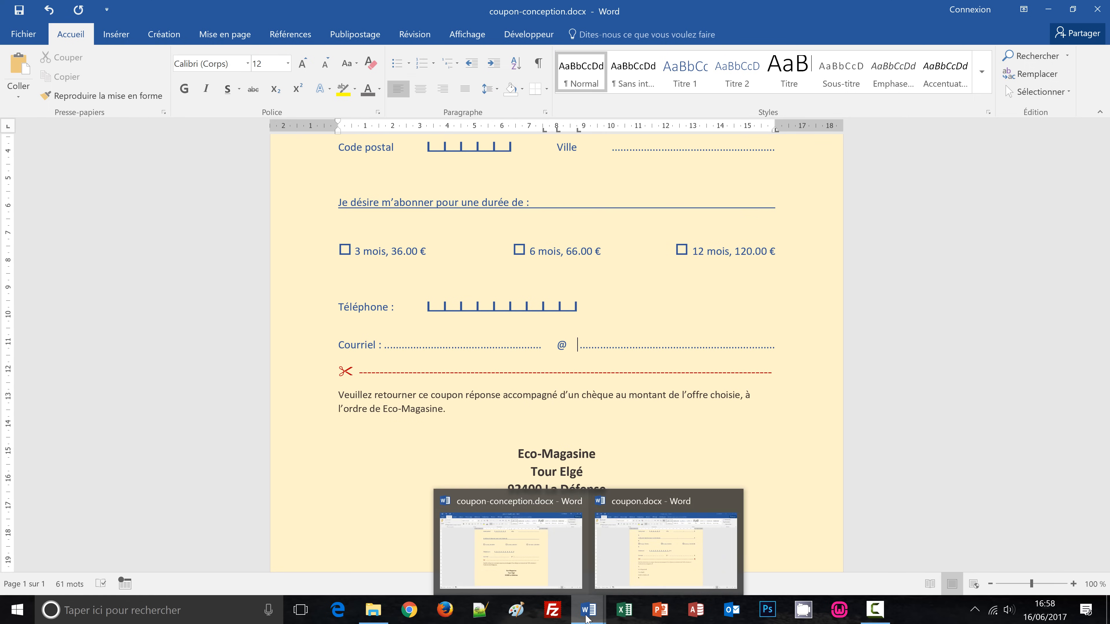
click(638, 576)
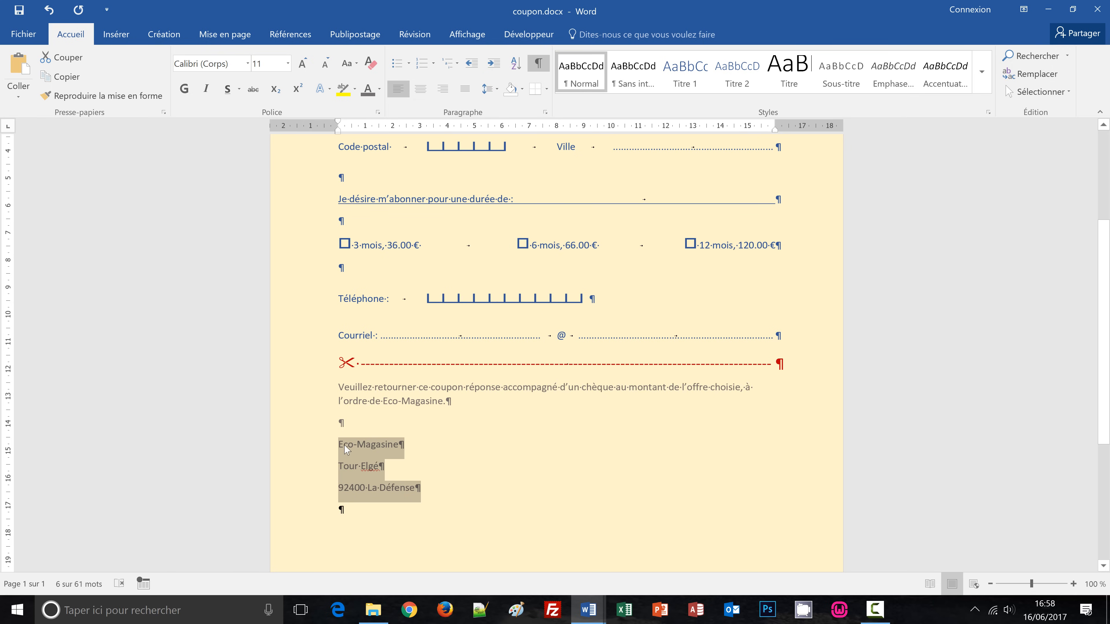
Remove space after the Eco-Magasine address lines, then centre them, bold them and set 14 pt.
click(498, 90)
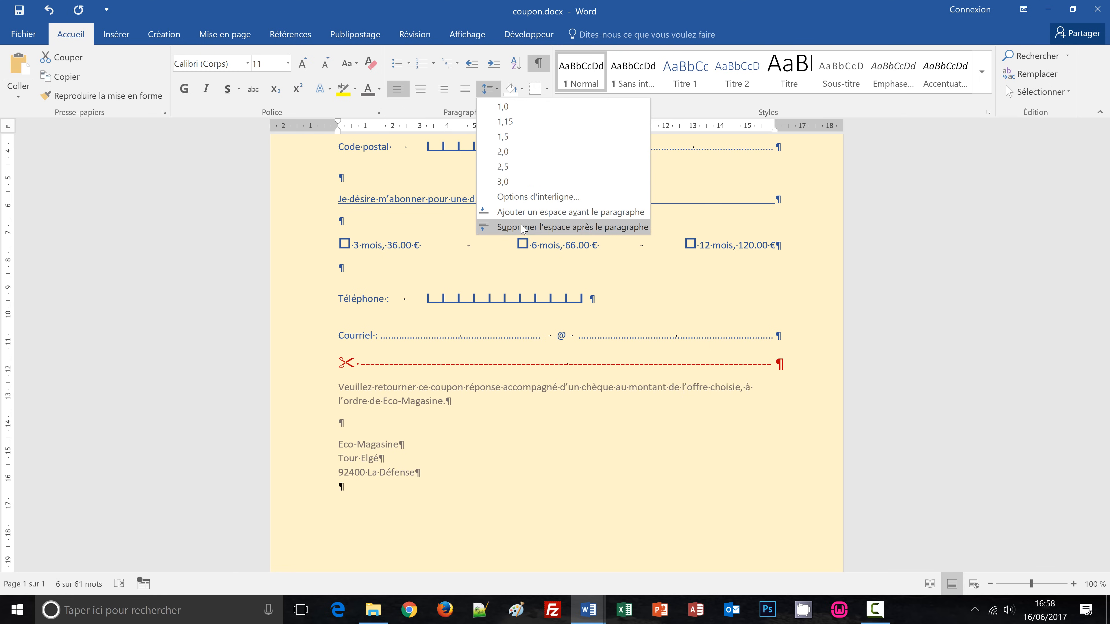
click(556, 227)
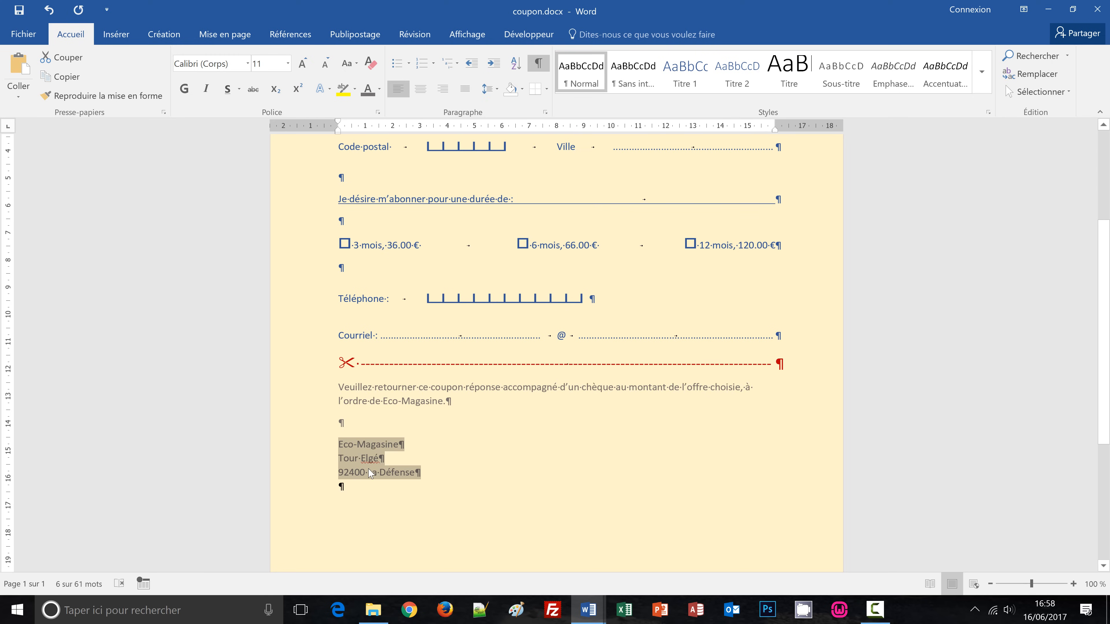
click(421, 90)
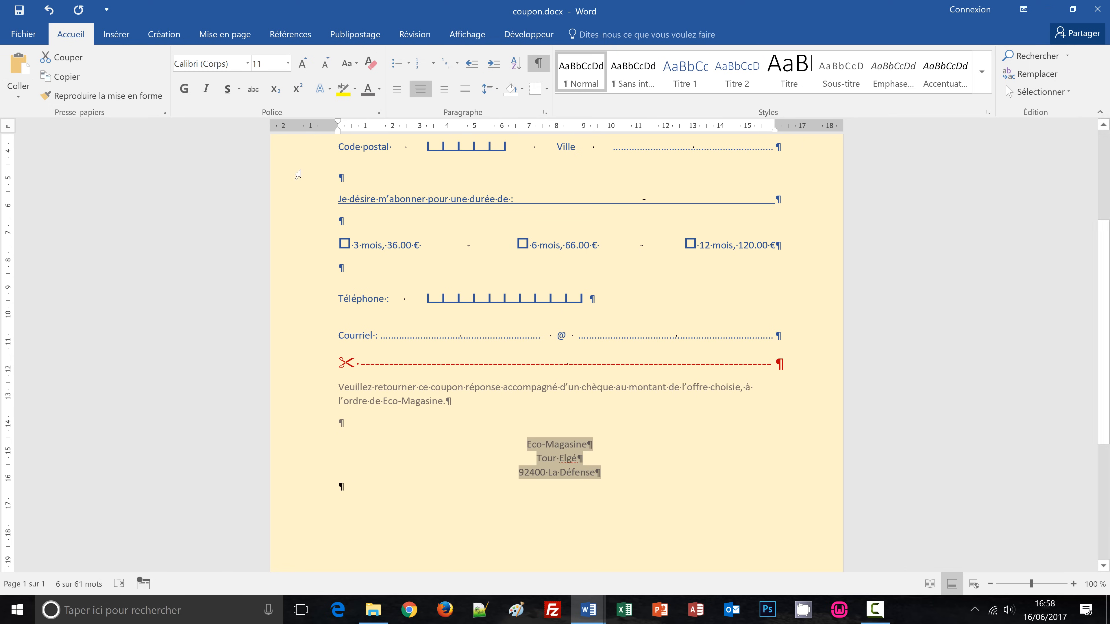
click(184, 89)
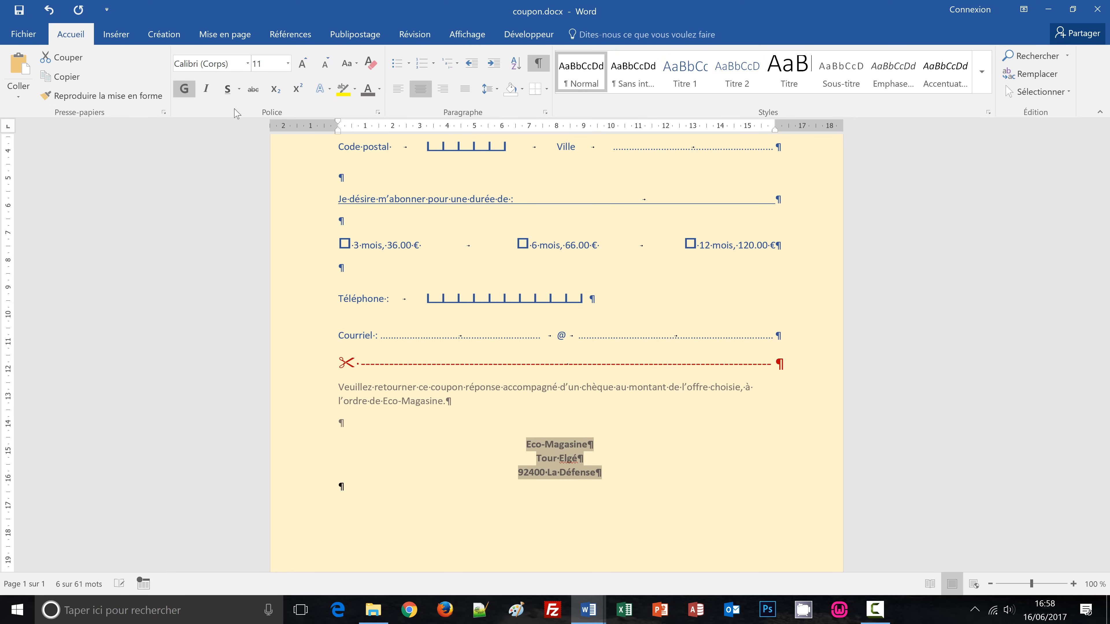
click(270, 66)
text(1)
key(Return)
click(479, 396)
scroll(518, 426, up, 1)
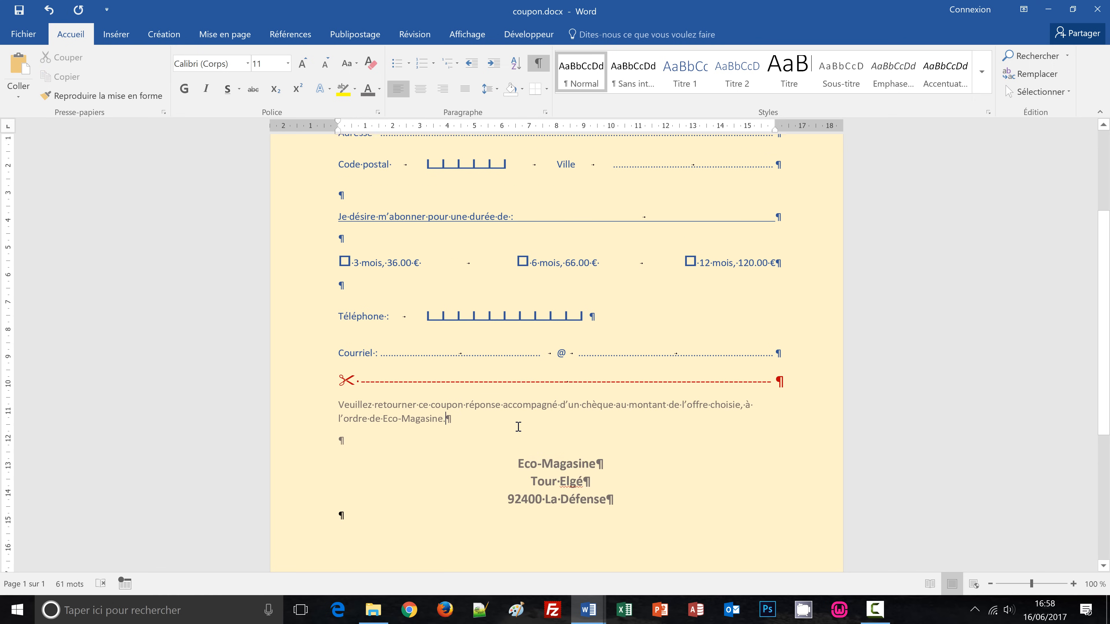
Hide the paragraph marks and formatting symbols.
scroll(518, 427, up, 2)
click(539, 64)
scroll(660, 403, up, 2)
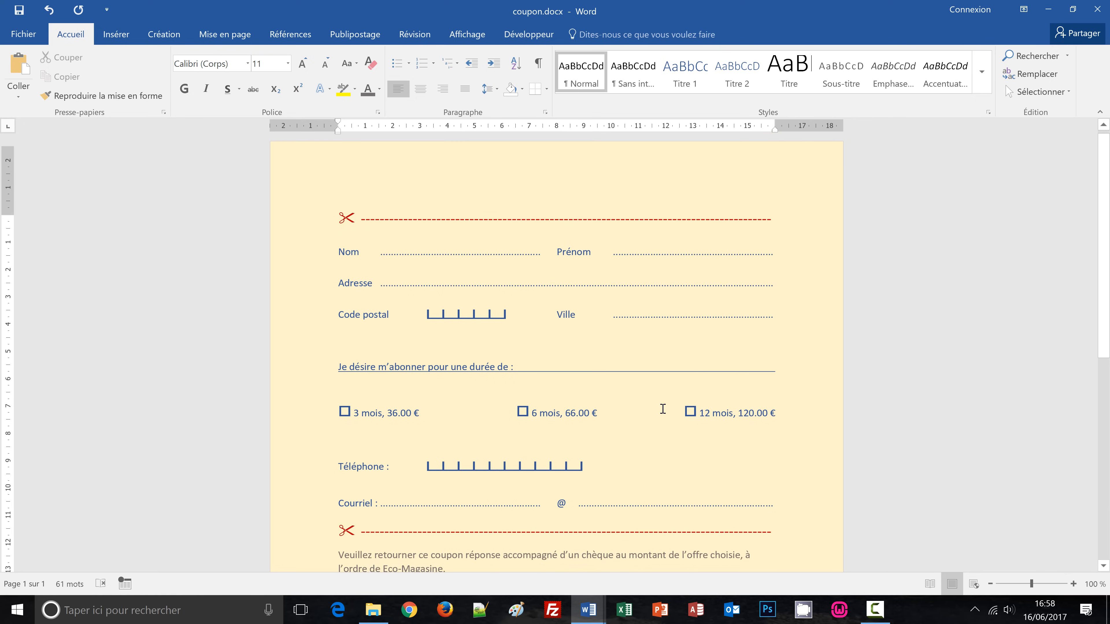
scroll(662, 410, up, 1)
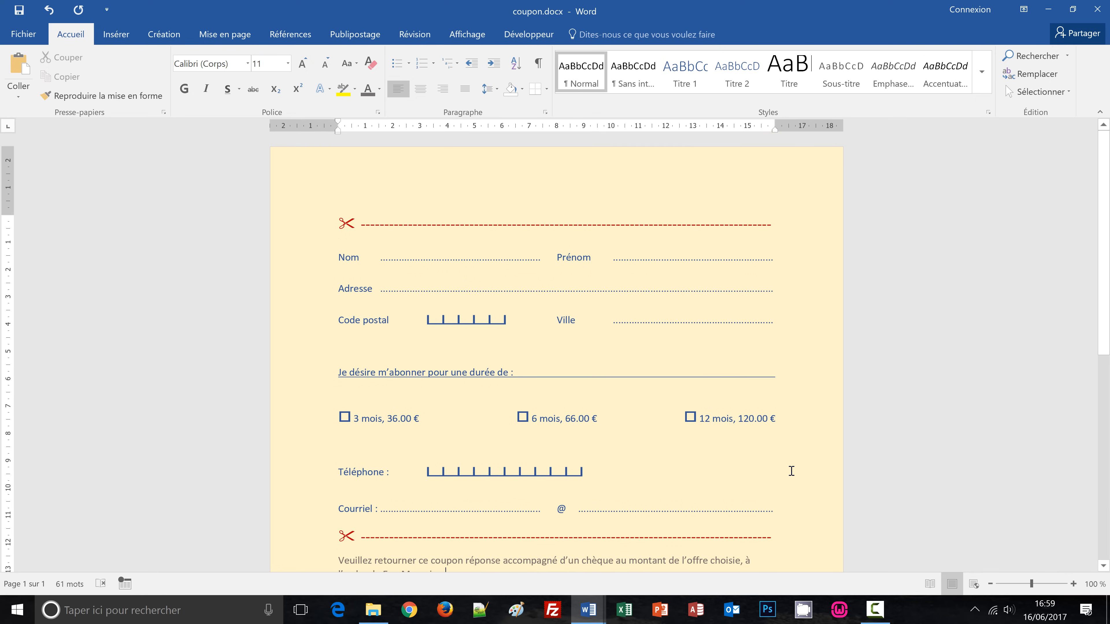
Check the finished coupon in print preview, then return to editing and inspect the Code postal boxes.
key(ctrl+p)
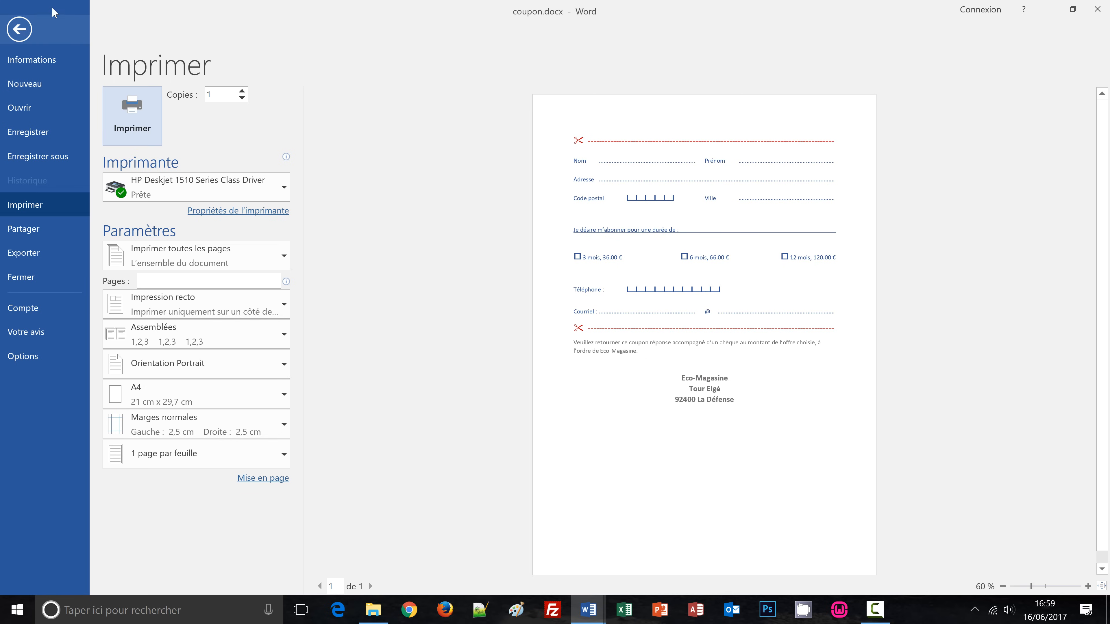
click(26, 30)
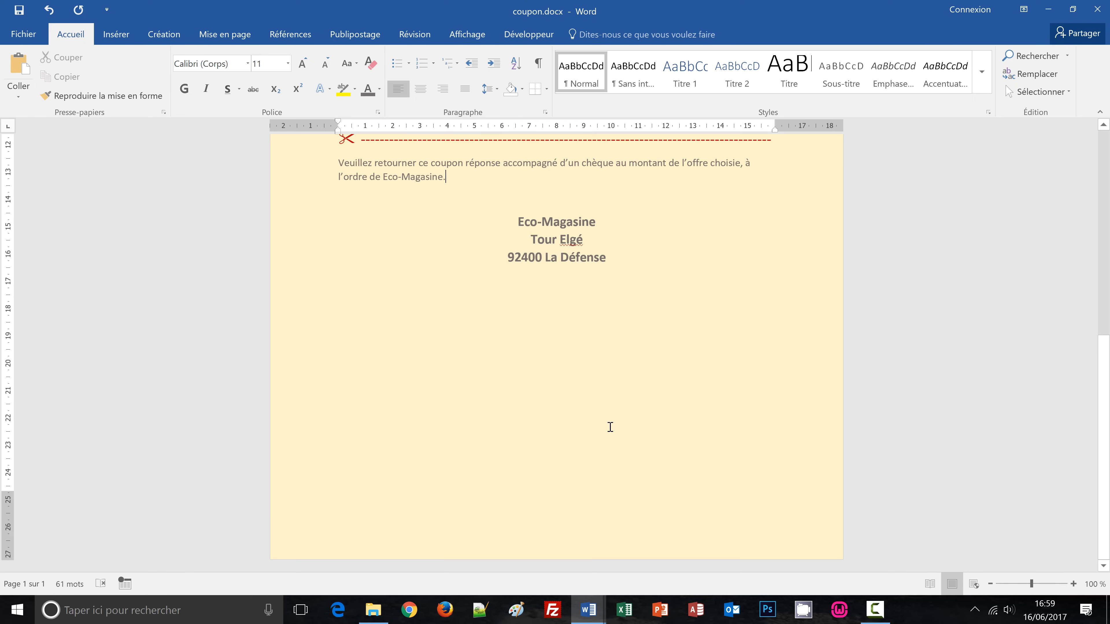
scroll(610, 427, up, 10)
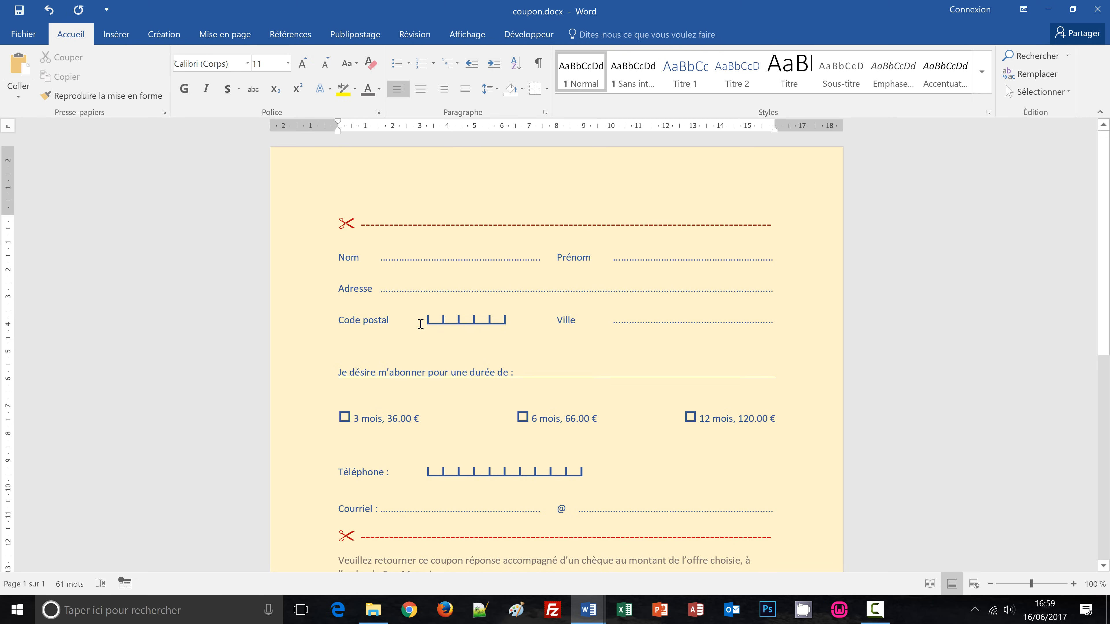
drag(422, 321, 530, 334)
click(530, 334)
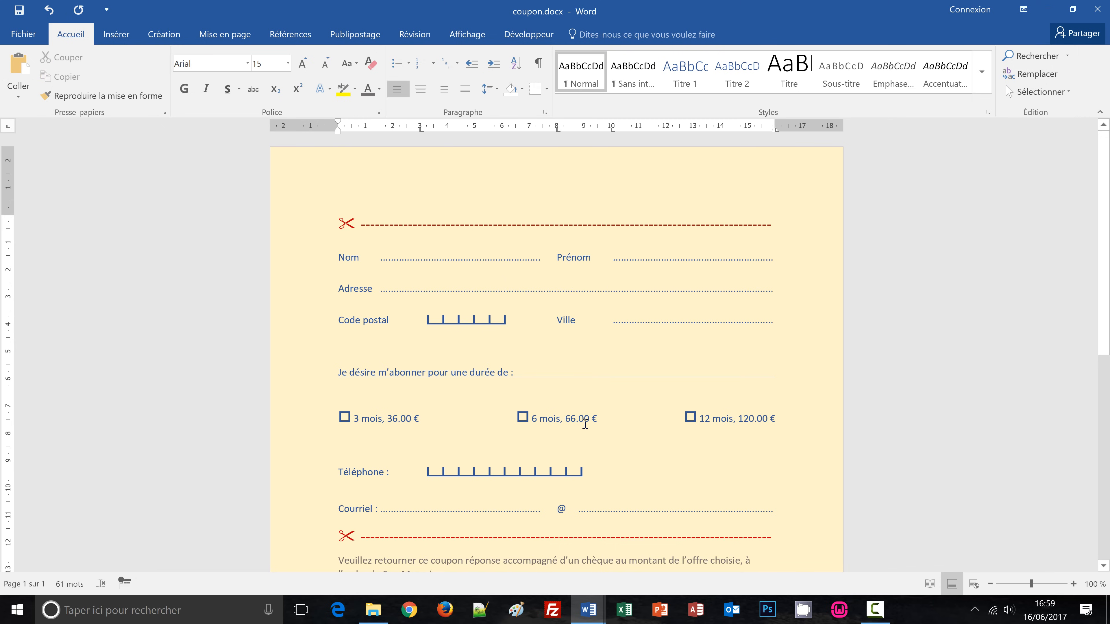